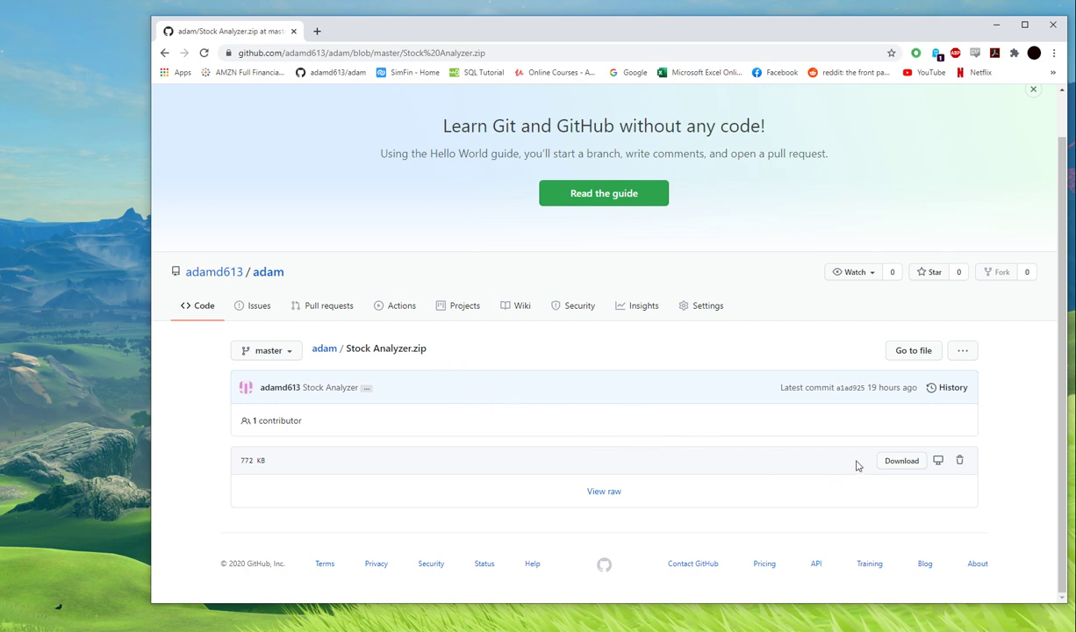
Step: Download Stock Analyzer.zip from the bookmarked GitHub repository and dismiss the download notice
left_click(334, 72)
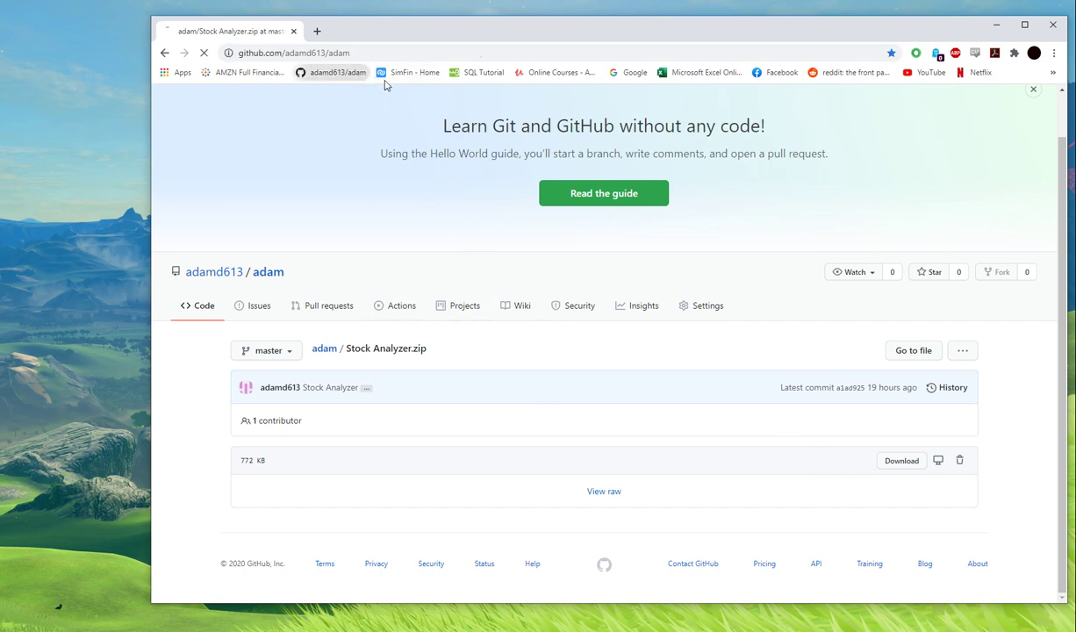
scroll(395, 461, "down", 1)
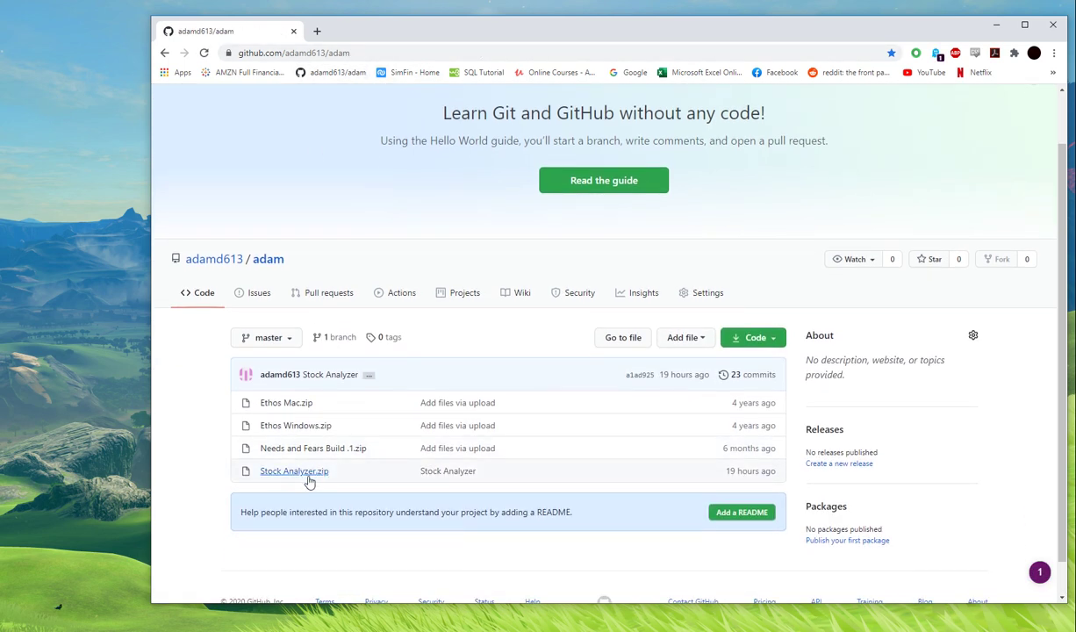
left_click(295, 474)
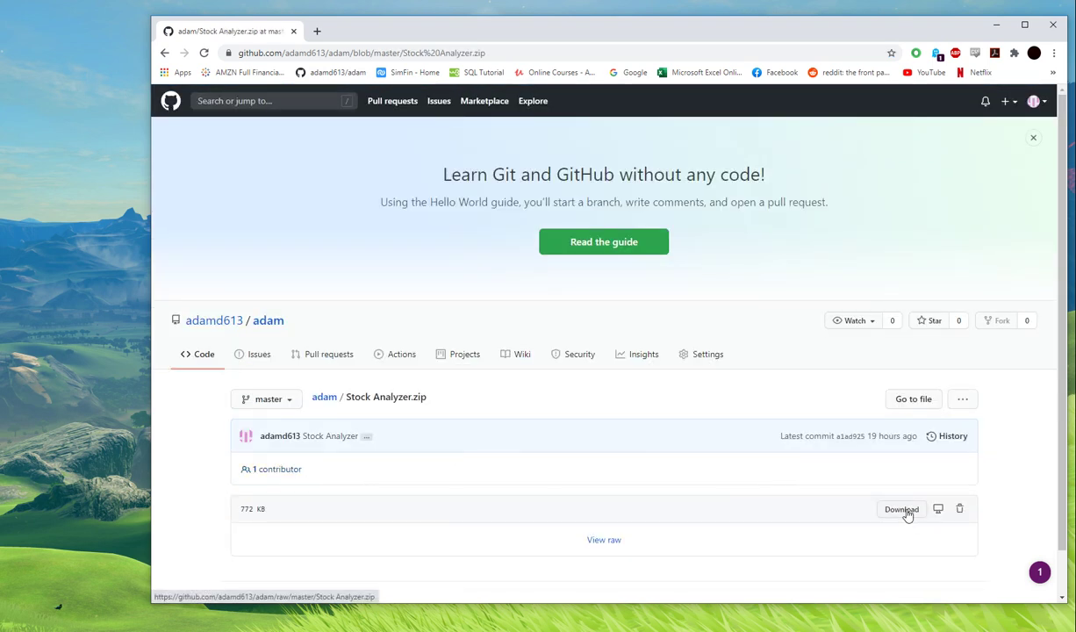
left_click(903, 510)
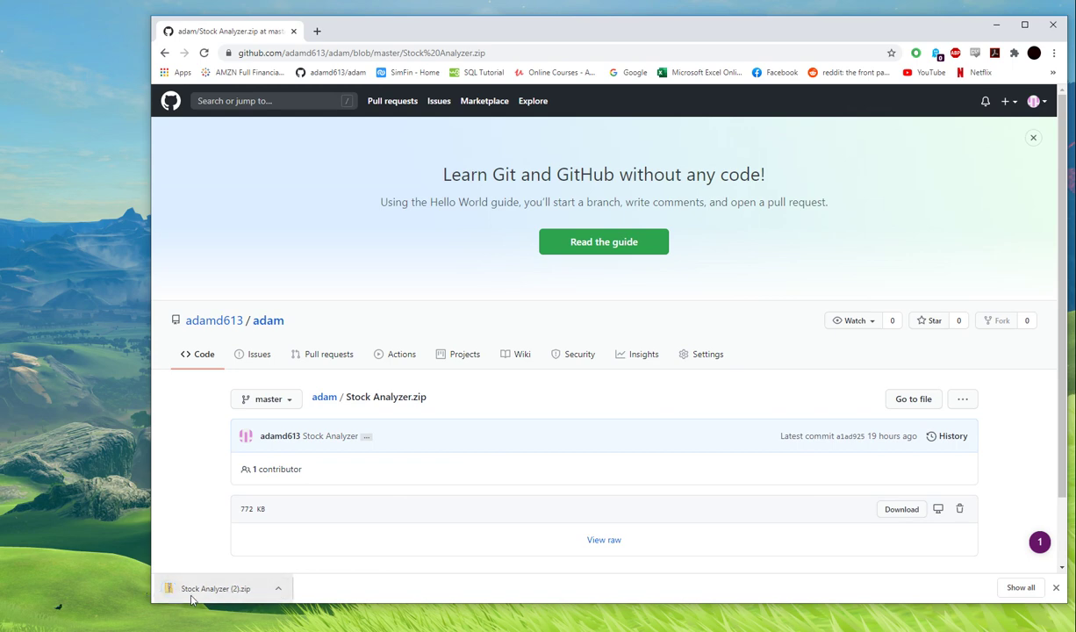
left_click(1055, 589)
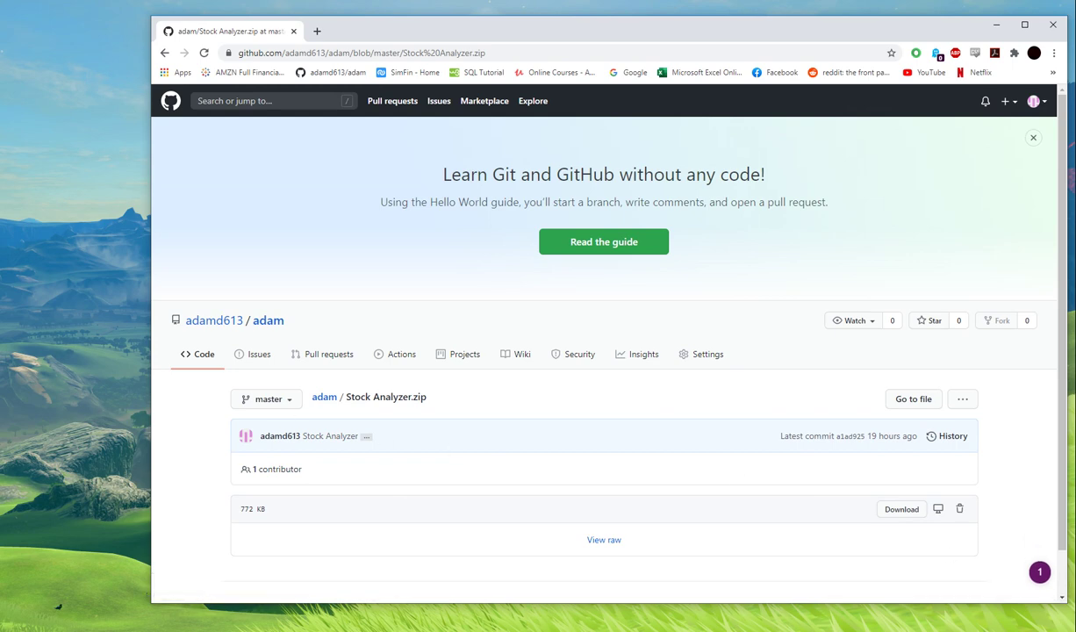
Step: Switch to the Stock Analyzer folder in File Explorer and open the Preprocessing Macro with Modeling workbook in Excel
key("alt+Tab")
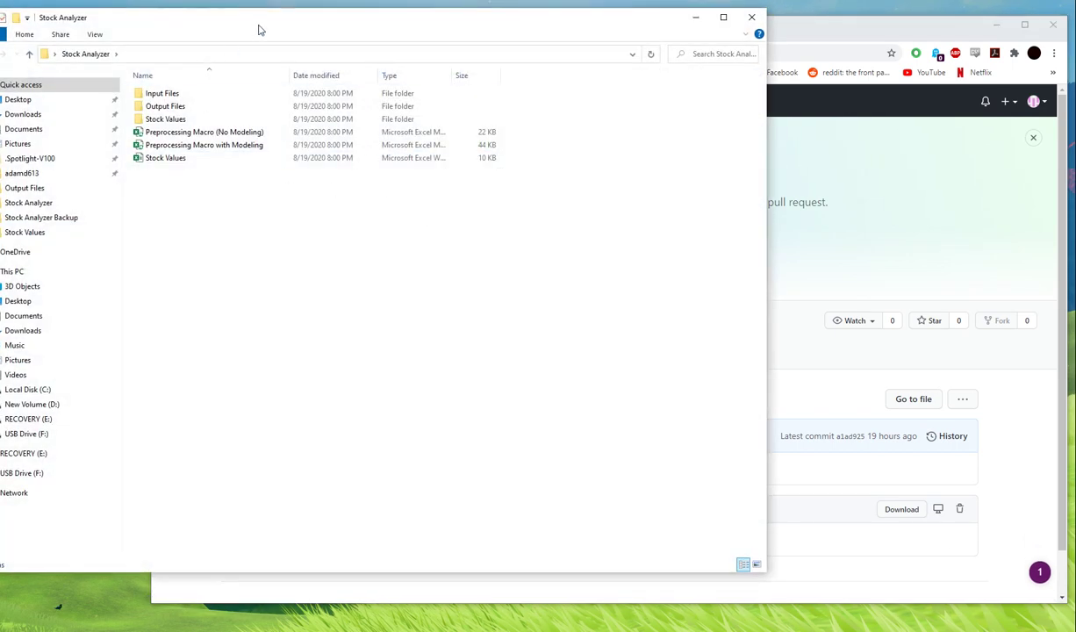
left_click_drag(259, 31, 489, 58)
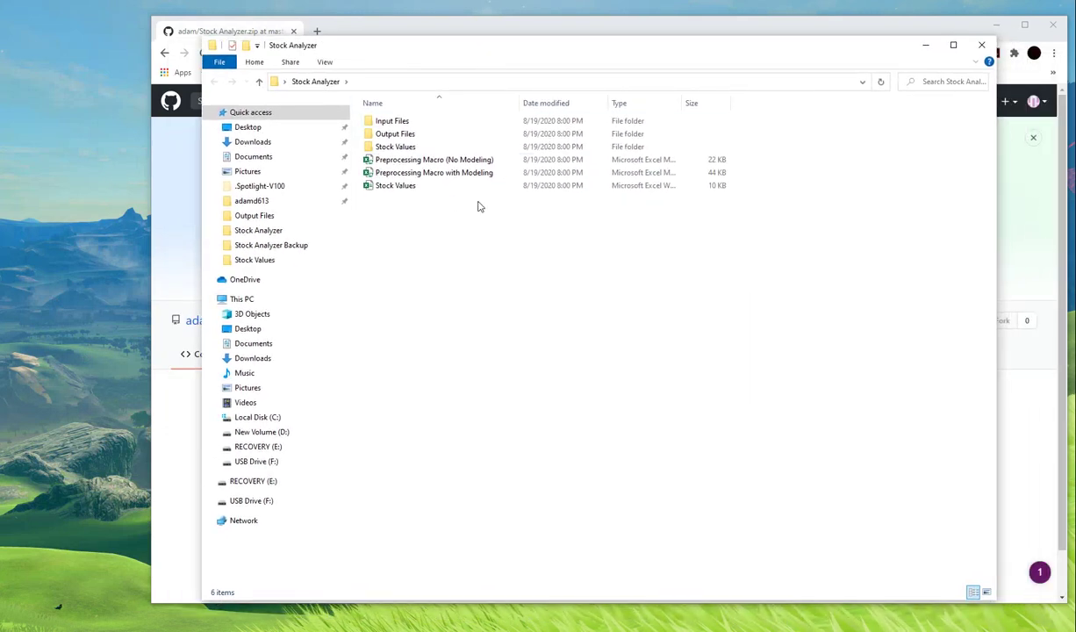
double_click(419, 175)
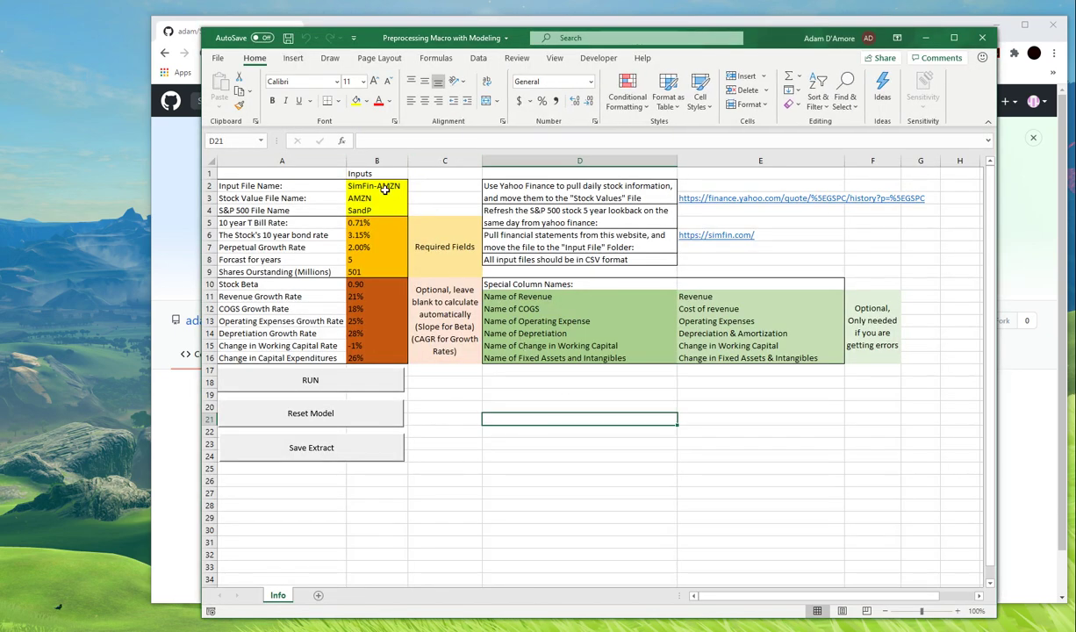
Step: Clear all values in the Inputs column of the Info sheet, from Input File Name through Change in Capital Expenditures
left_click_drag(383, 189, 377, 358)
key("Delete")
left_click(642, 442)
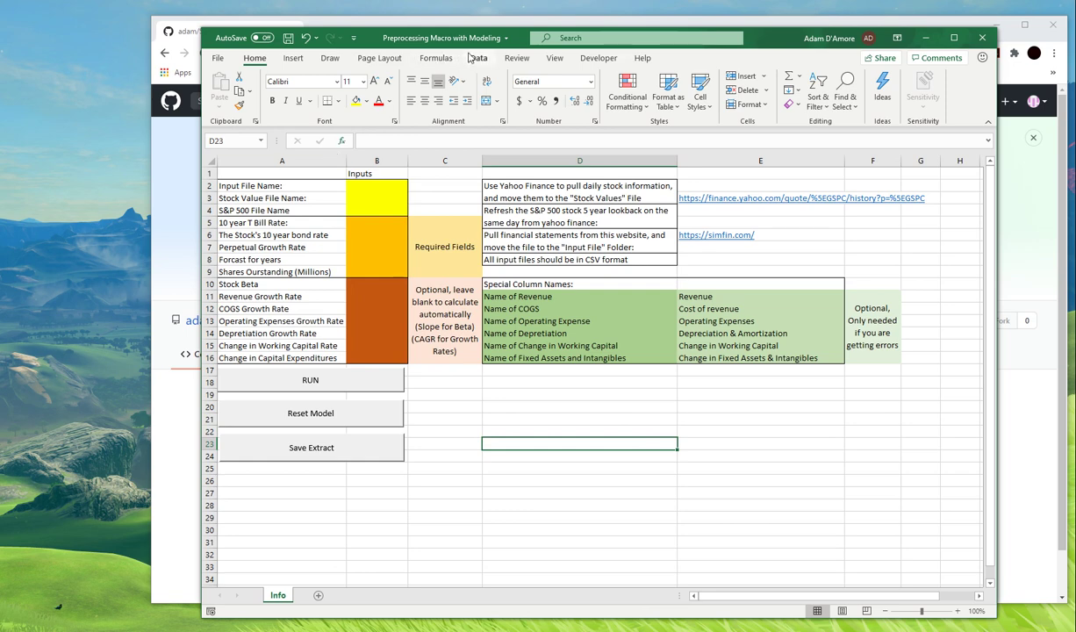
Step: Switch to the Chrome browser, search Google for AAPL in a new tab, and highlight the ticker symbol
left_click_drag(525, 37, 449, 26)
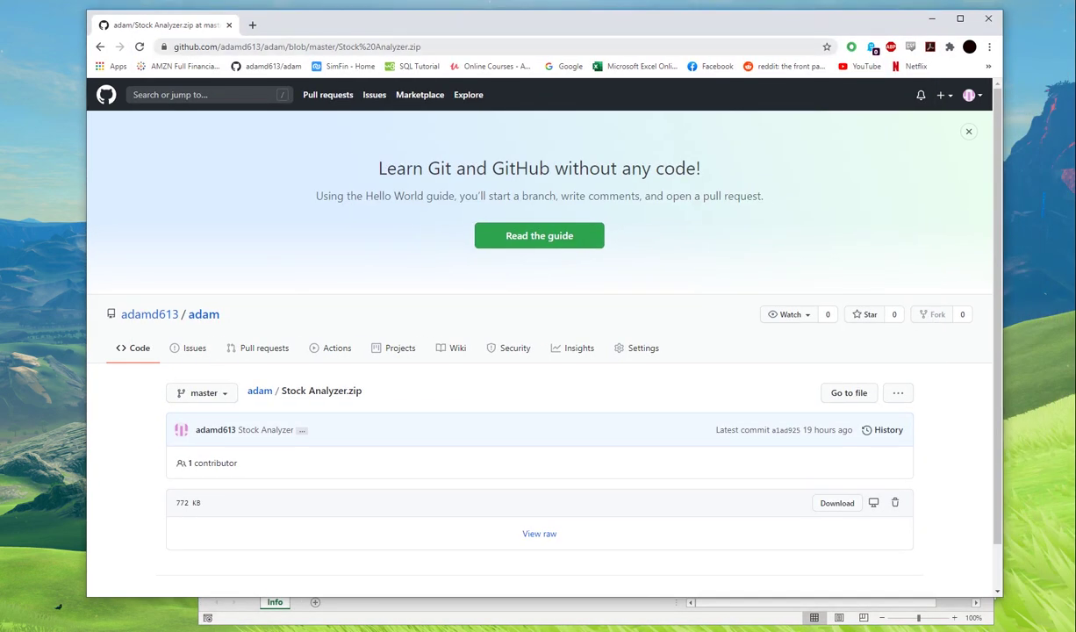
left_click(253, 26)
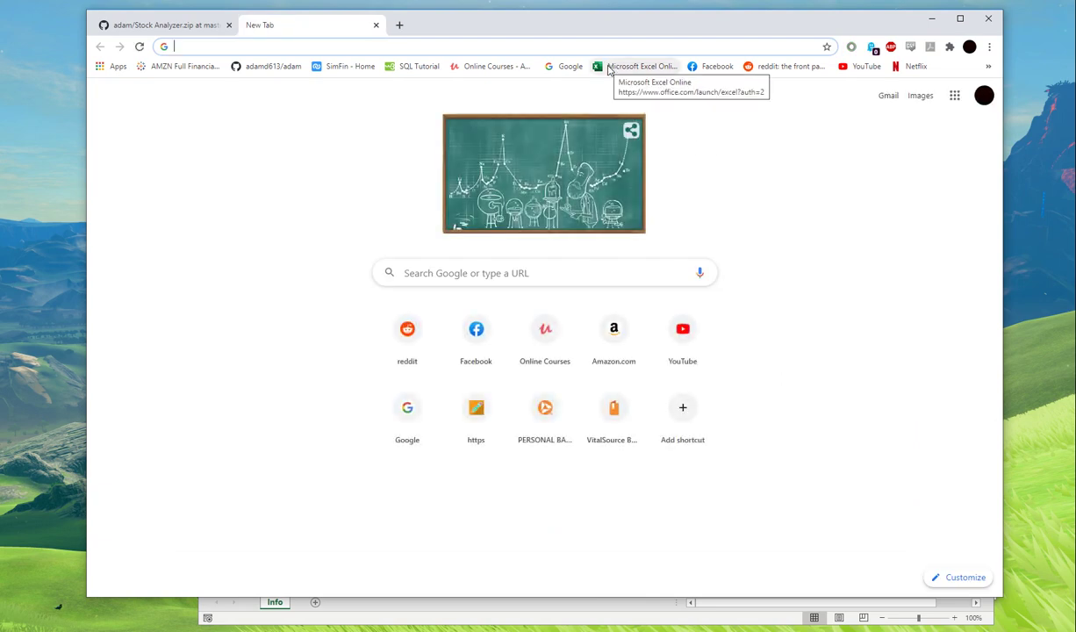
left_click(425, 273)
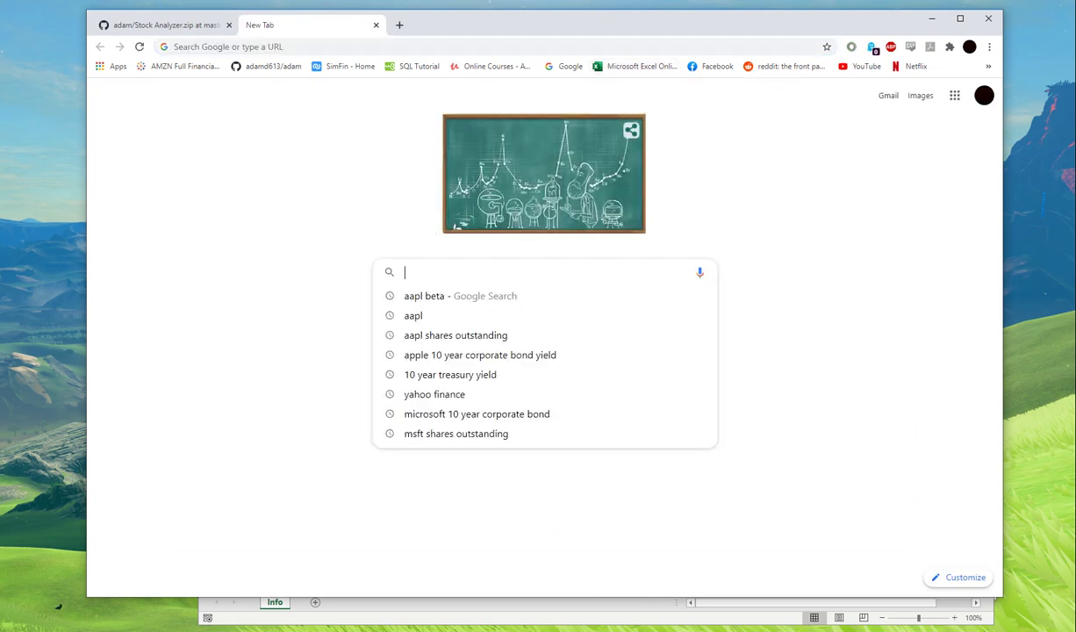
type("AAPL")
key("Return")
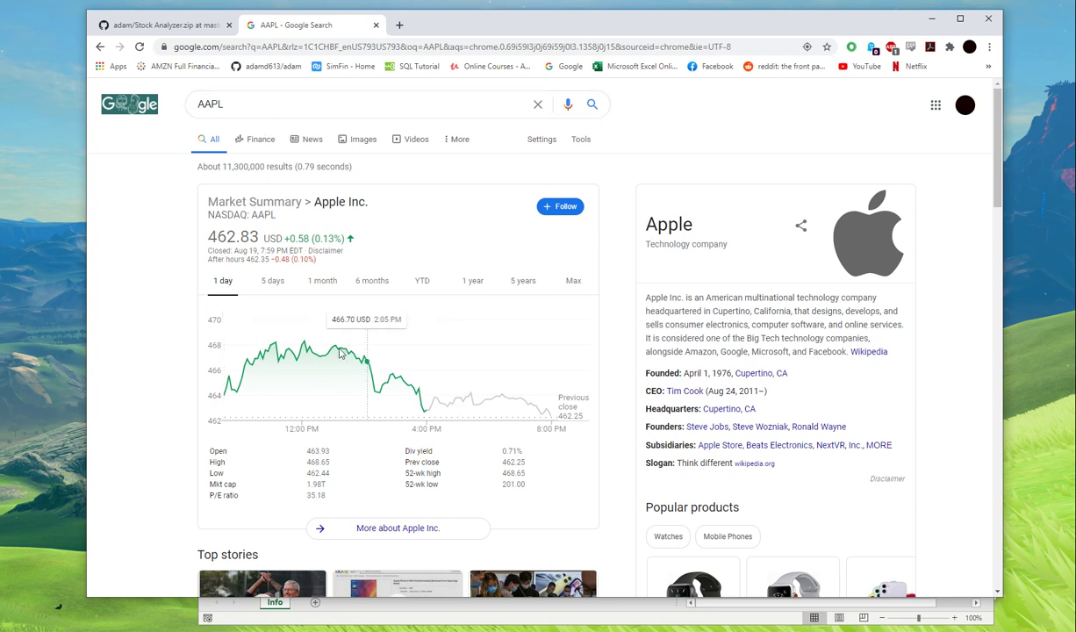
double_click(211, 104)
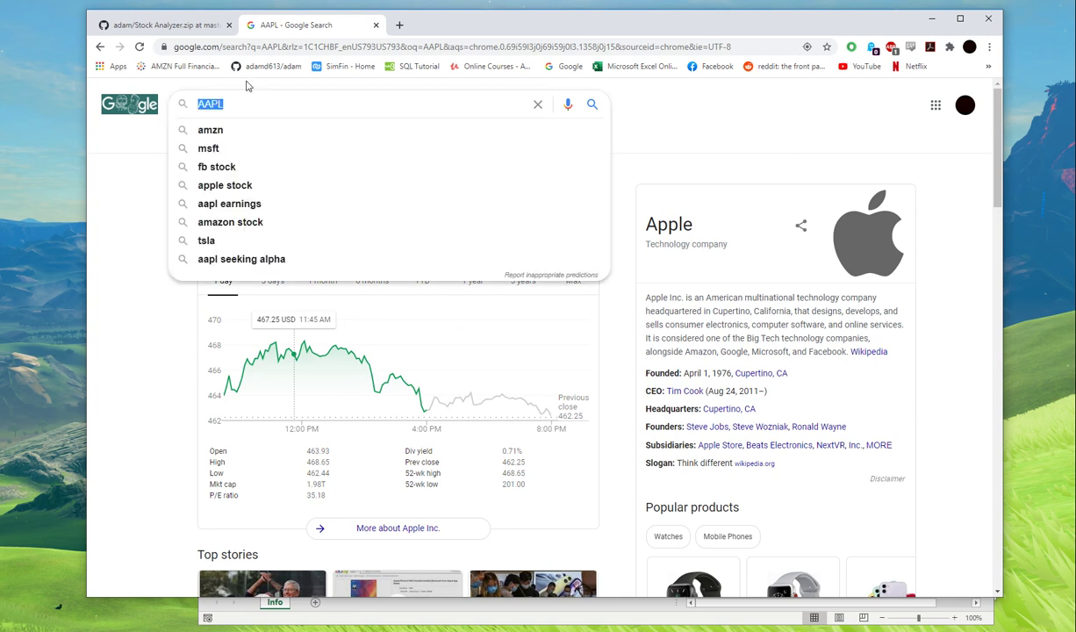
Step: Open the SimFin website and search its companies for AAPL
left_click(342, 69)
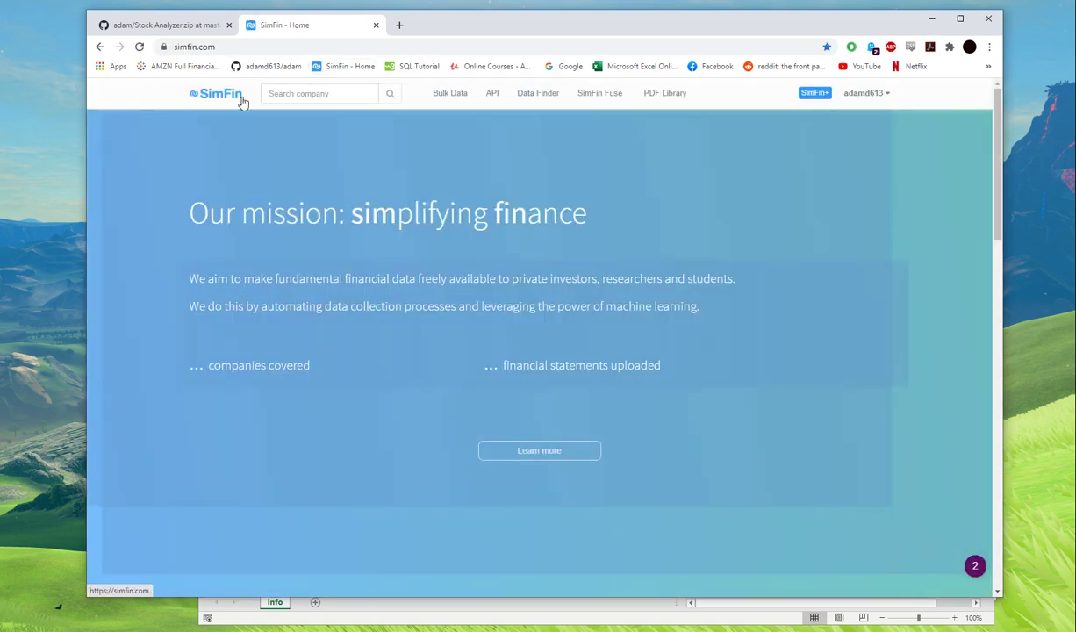
left_click(330, 94)
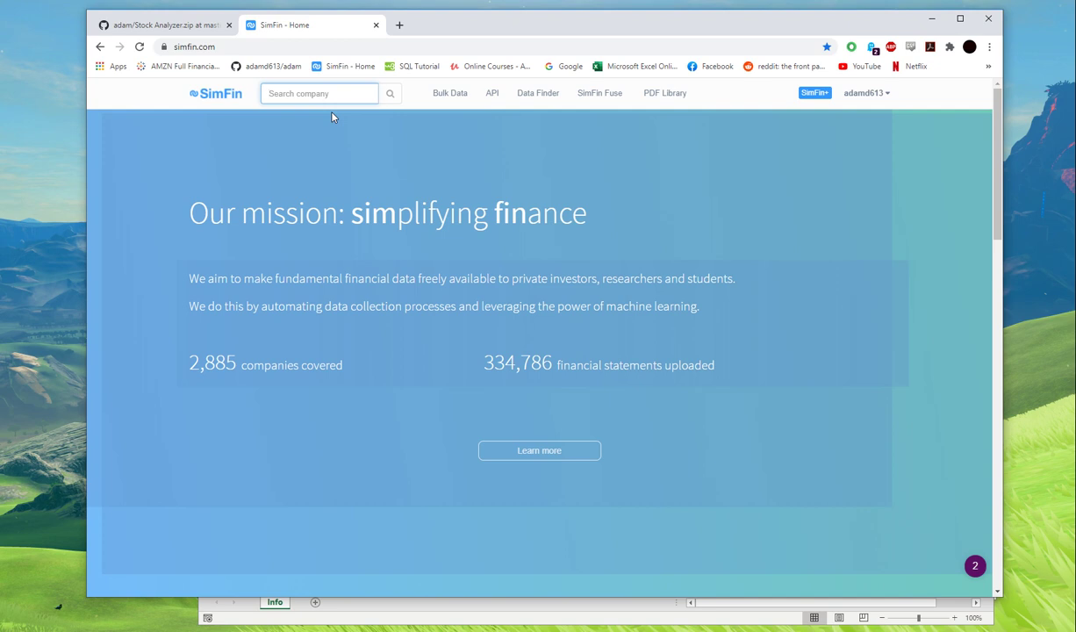
type("AAPL")
key("Return")
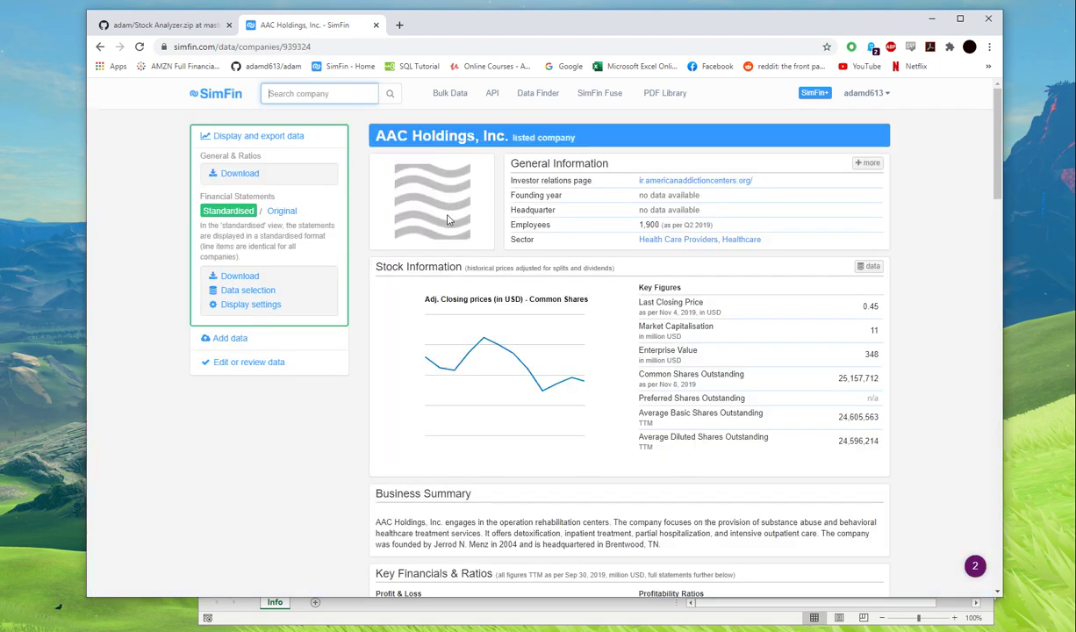
Step: Examine the company's key financials and ratios, profit and loss statement, and balance sheet
scroll(523, 400, "down", 5)
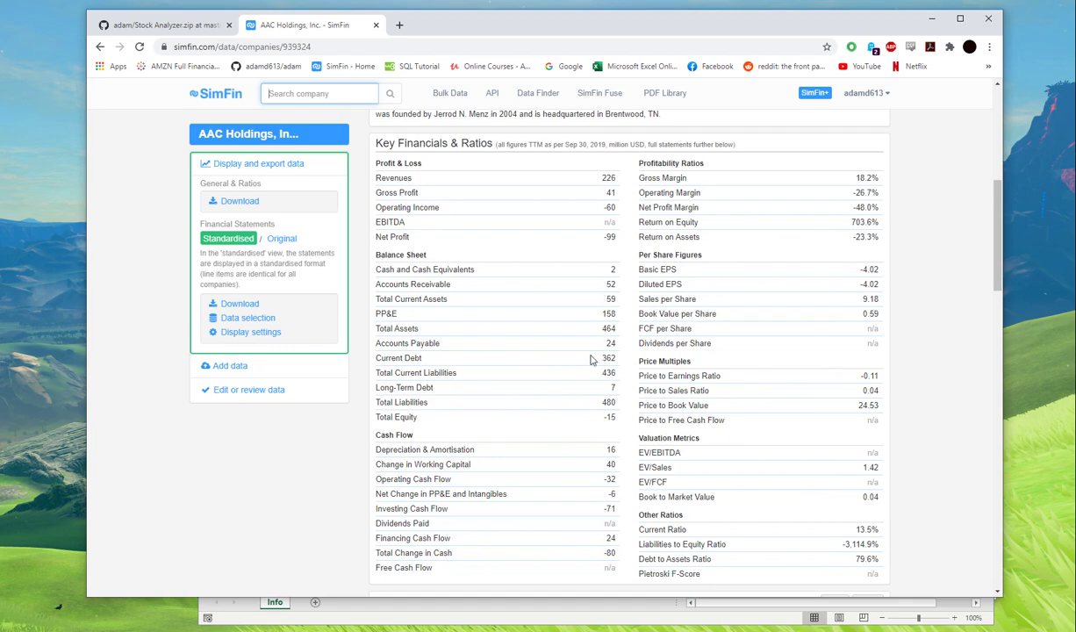
scroll(591, 366, "down", 1)
scroll(583, 404, "up", 2)
scroll(561, 447, "down", 2)
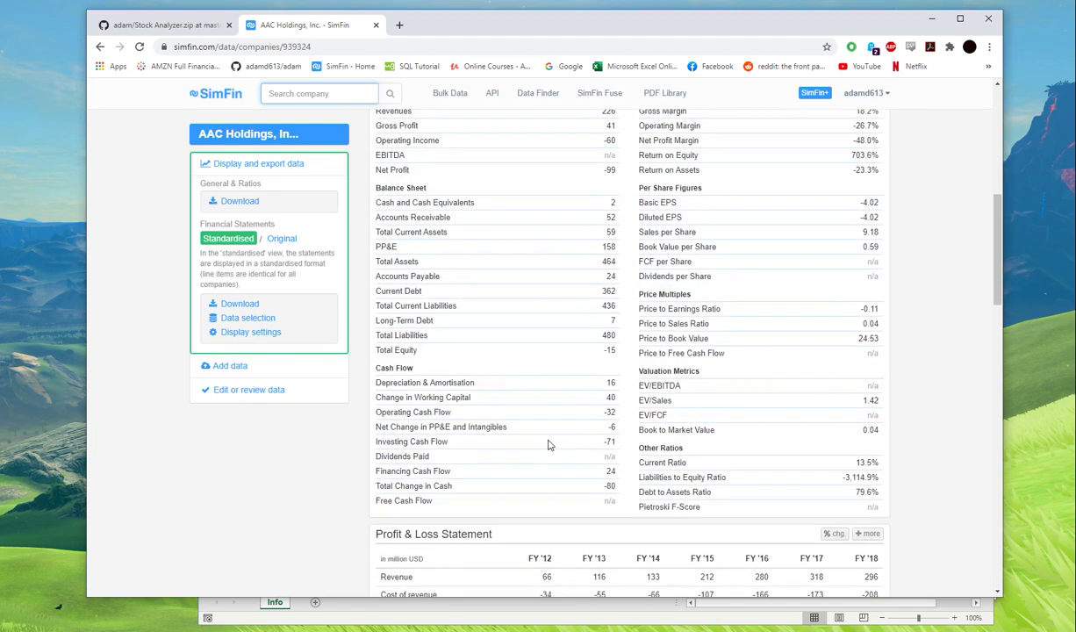
scroll(551, 444, "up", 1)
scroll(720, 377, "down", 8)
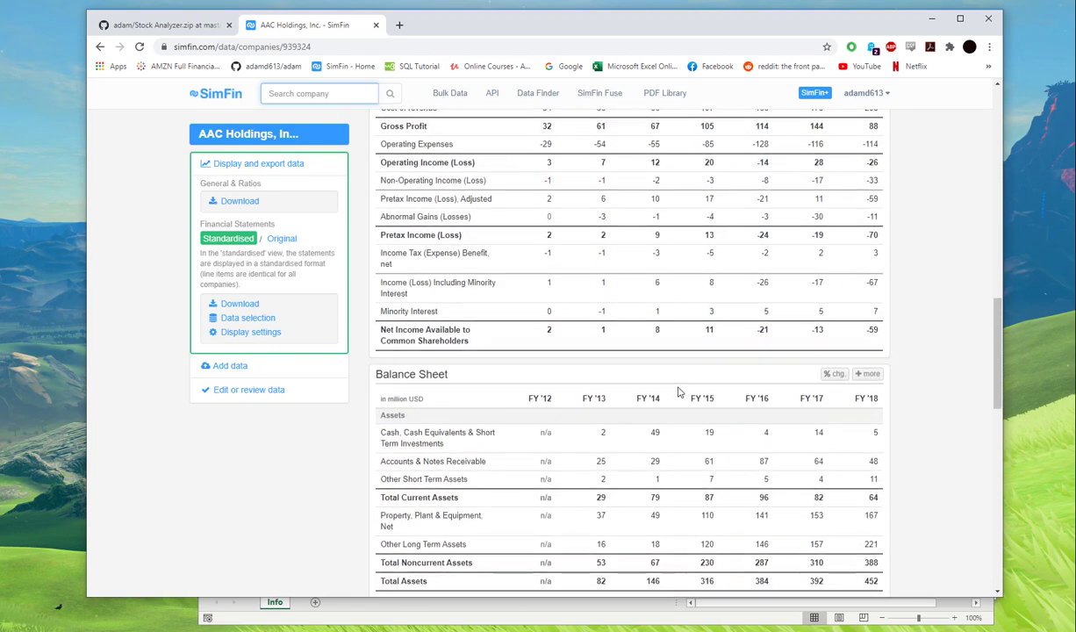
scroll(679, 387, "down", 1)
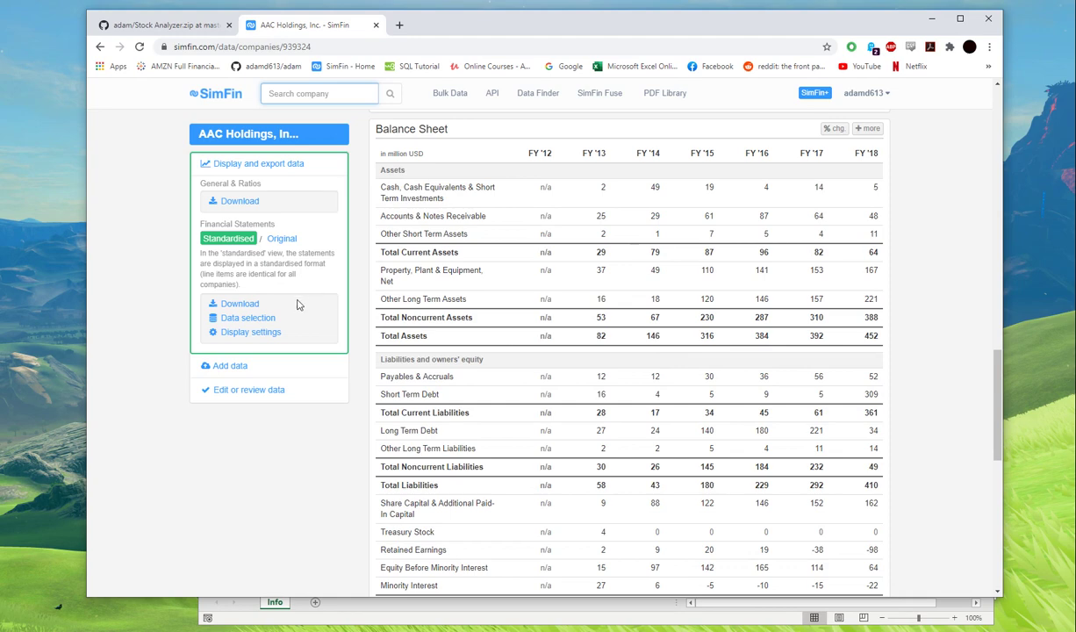
Step: Download the default standardised financial statements in CSV format and close the download dialog
left_click(235, 305)
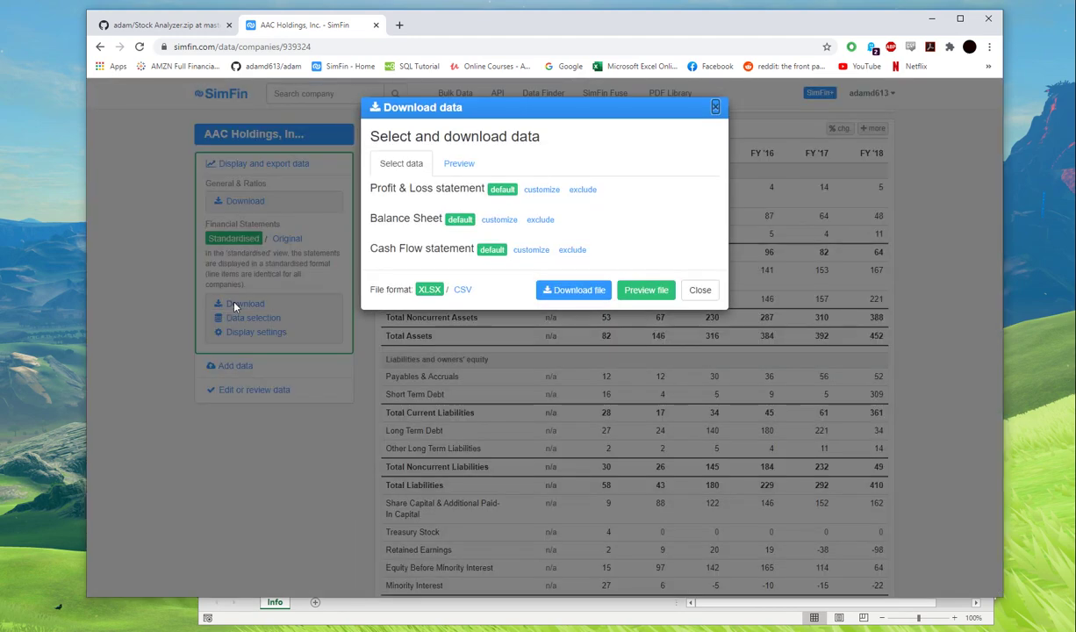
left_click(462, 290)
left_click(592, 300)
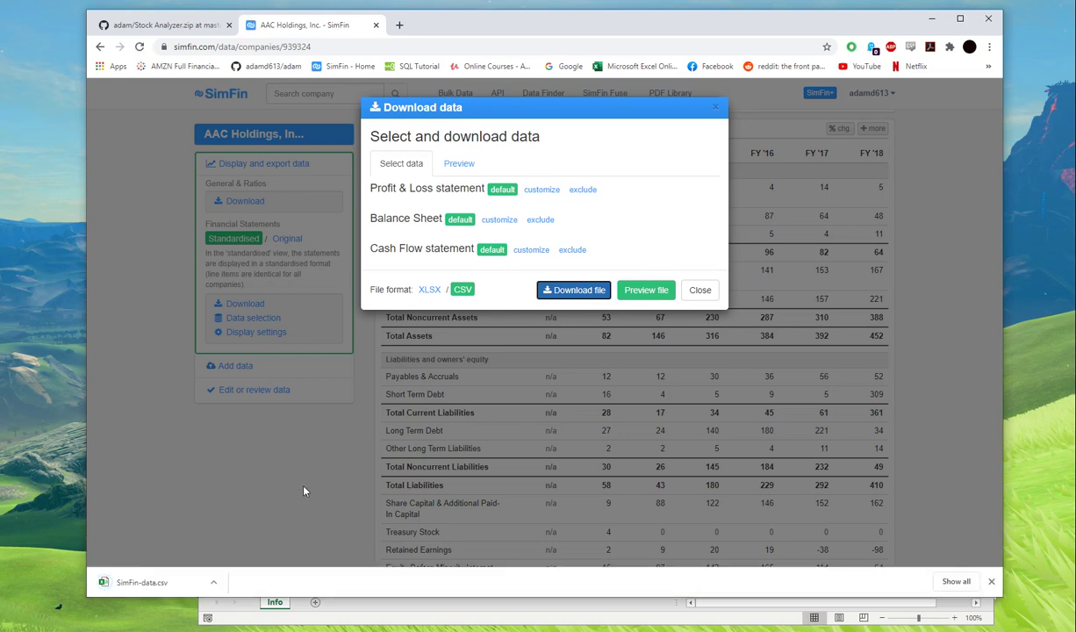
left_click(716, 107)
Step: Go to Yahoo Finance through a web search and open the quote page for Apple Inc. (AAPL)
left_click(352, 48)
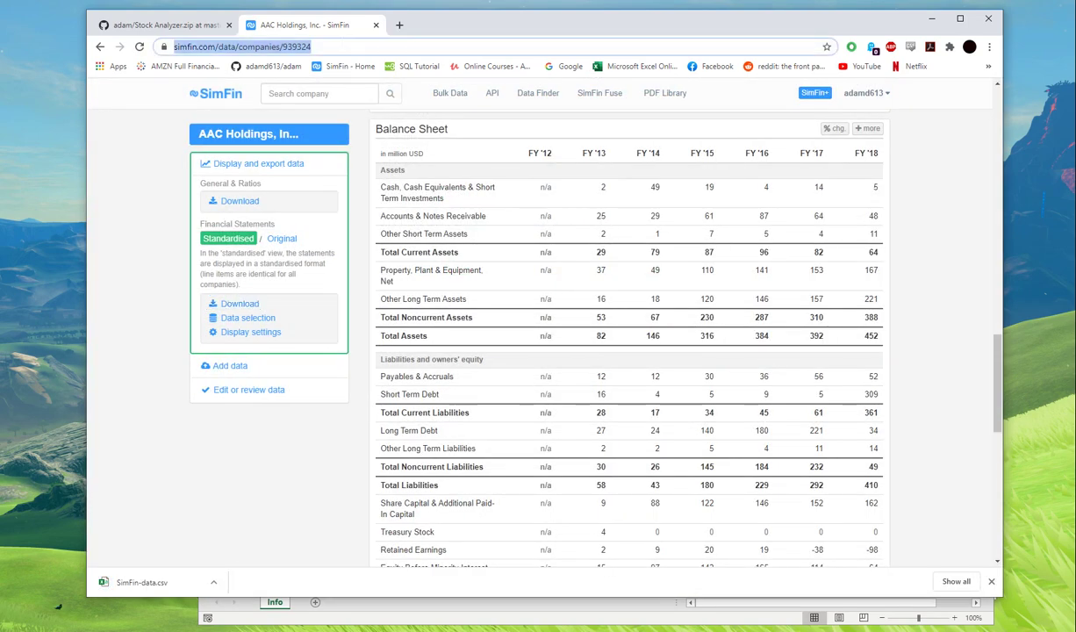
type("Yah")
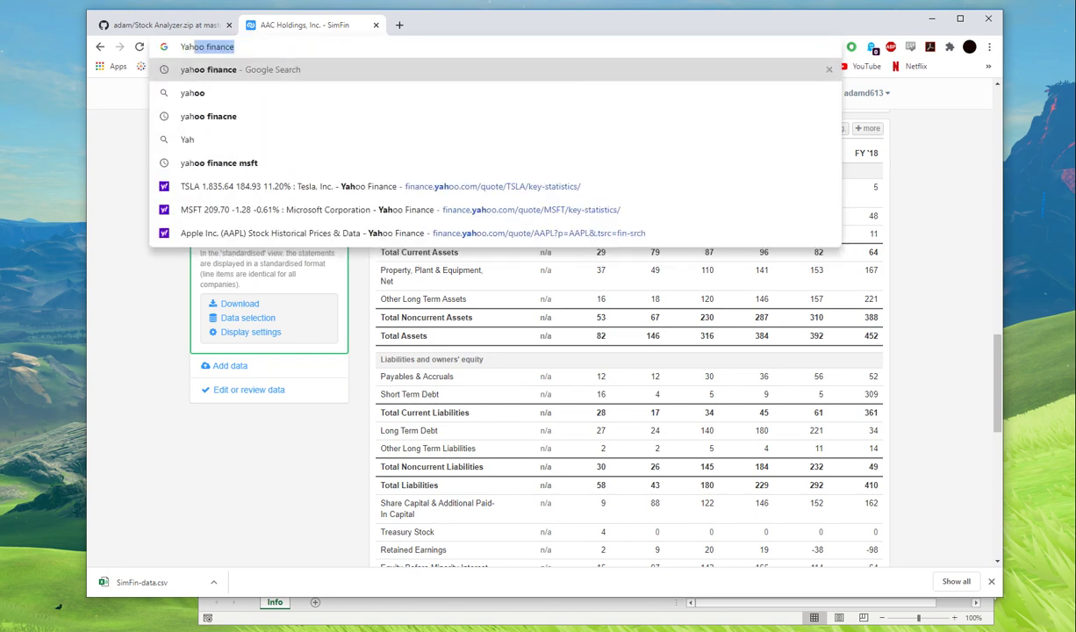
key("Return")
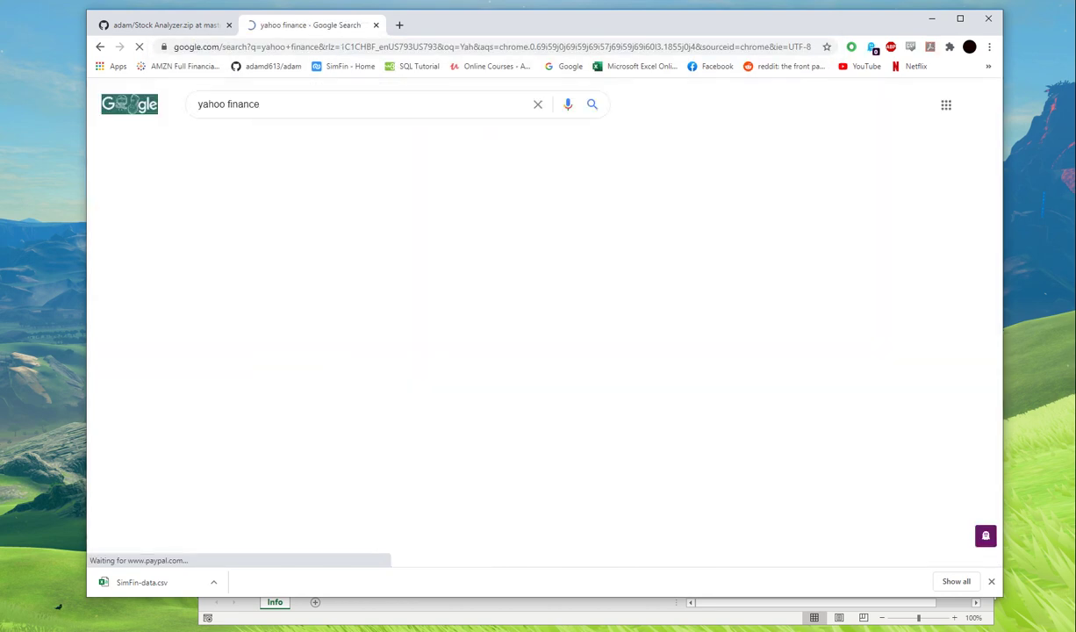
left_click(272, 202)
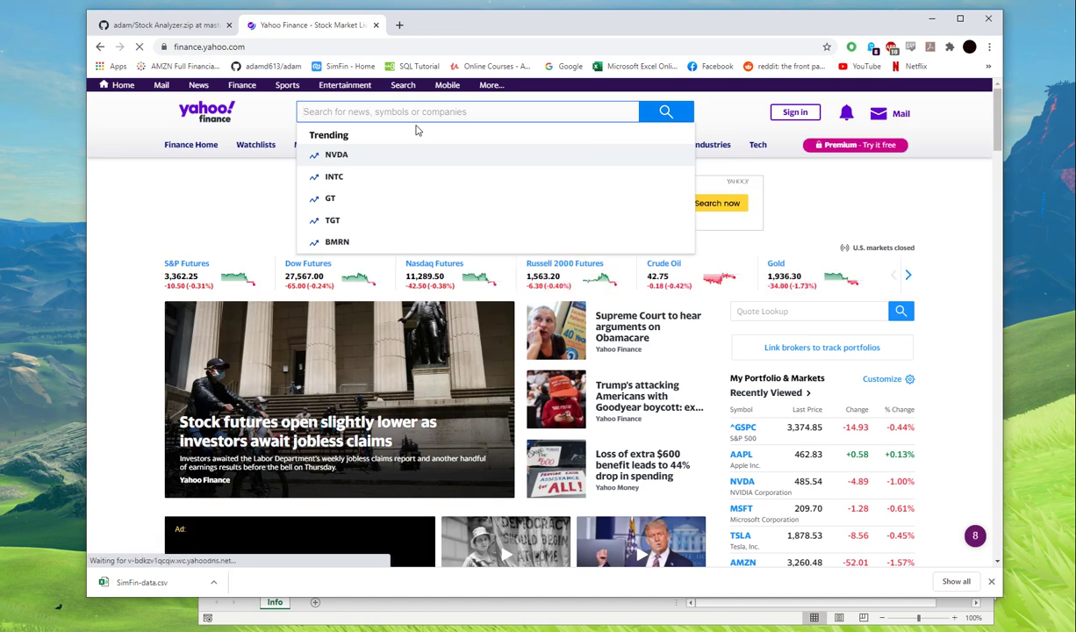
type("AAPL")
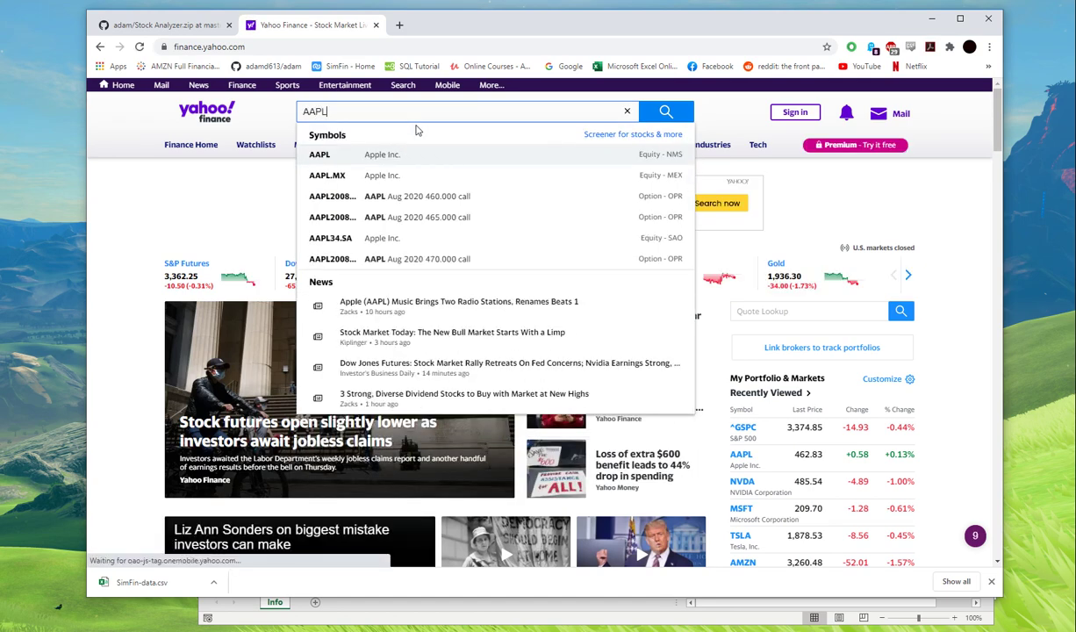
left_click(365, 154)
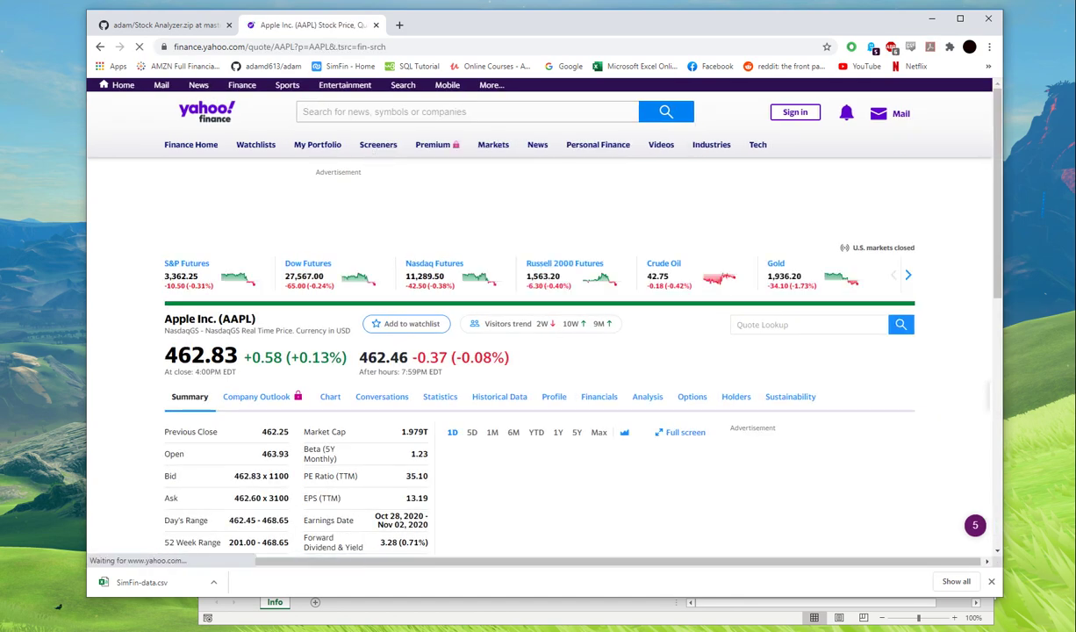
Step: Set Apple's historical price data to the 5Y time period with daily frequency and download it
left_click(496, 397)
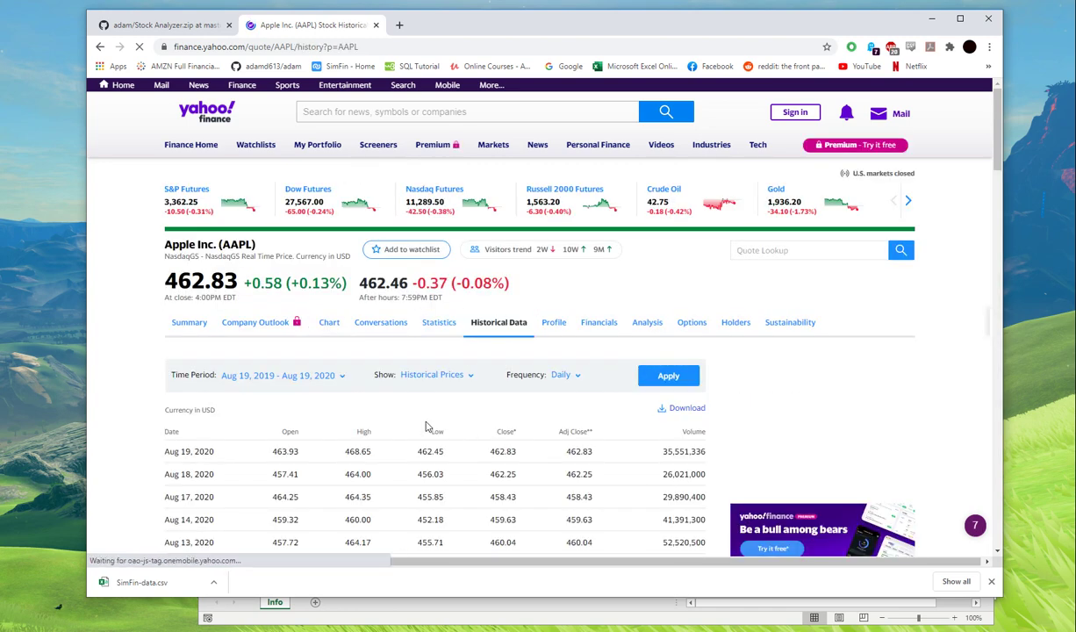
scroll(341, 379, "down", 2)
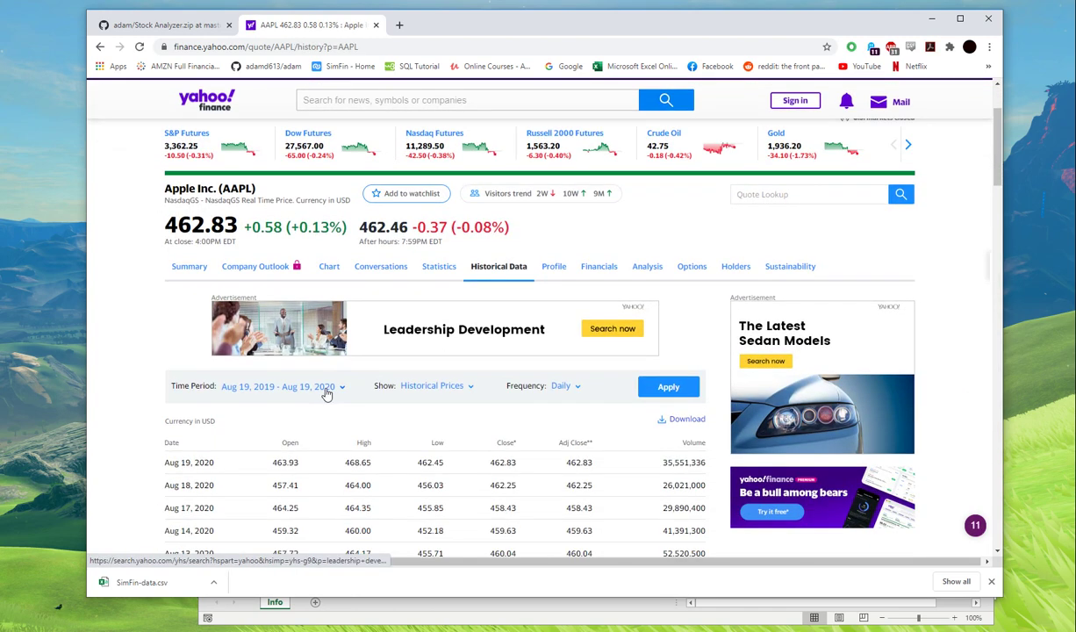
left_click(330, 387)
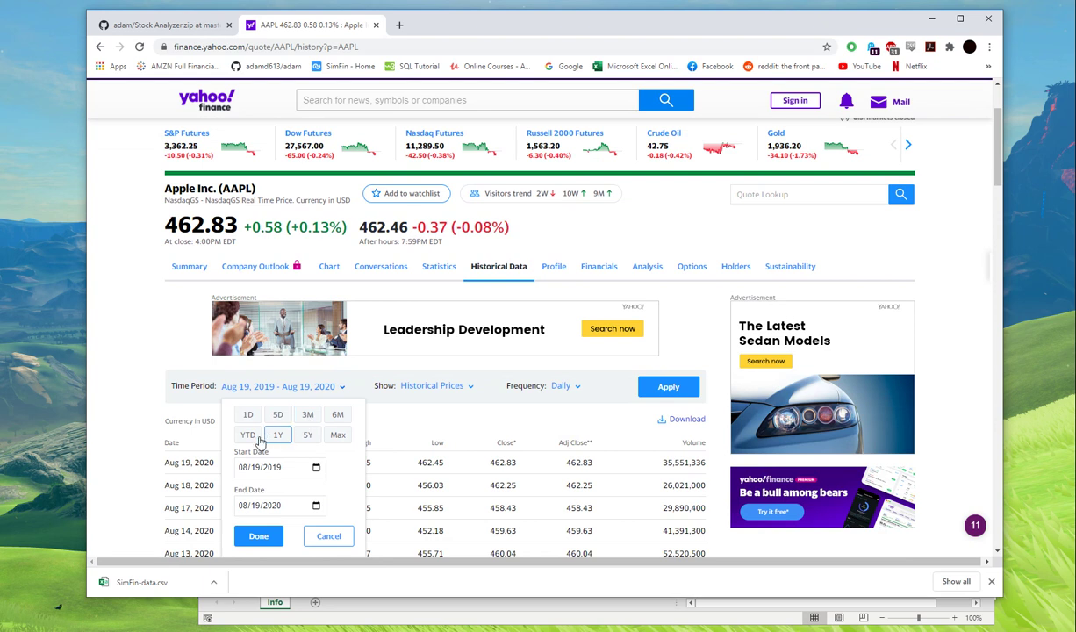
left_click(306, 434)
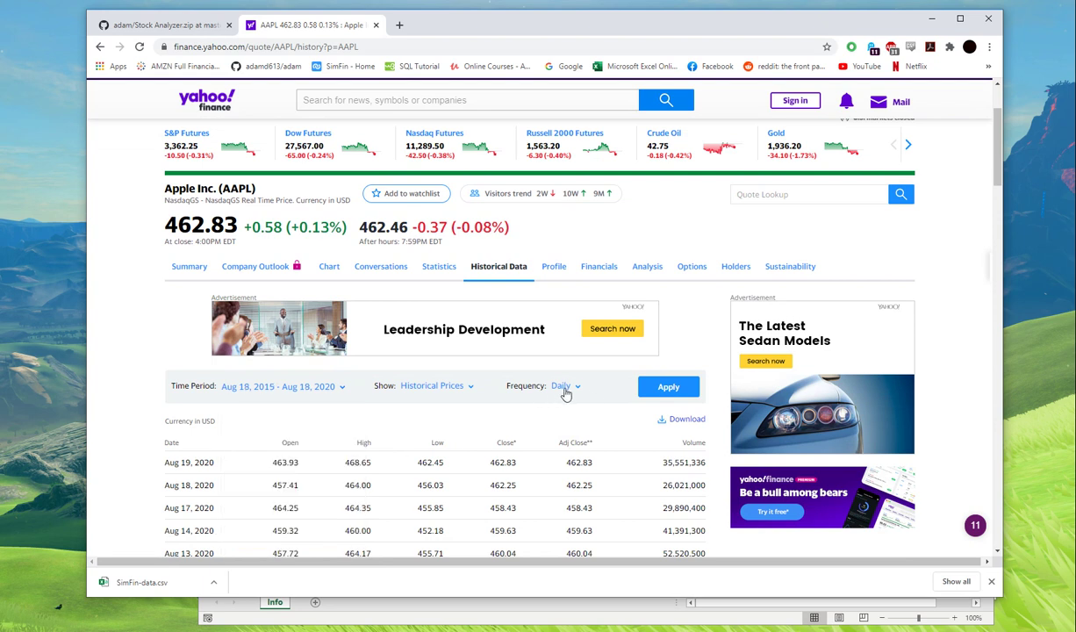
left_click(665, 388)
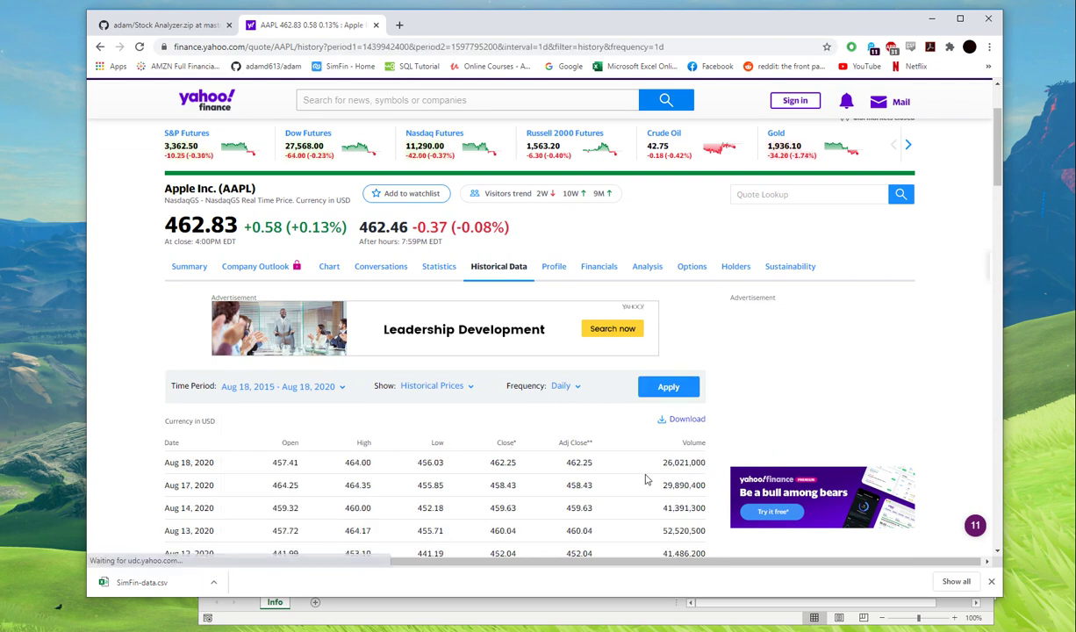
left_click(660, 421)
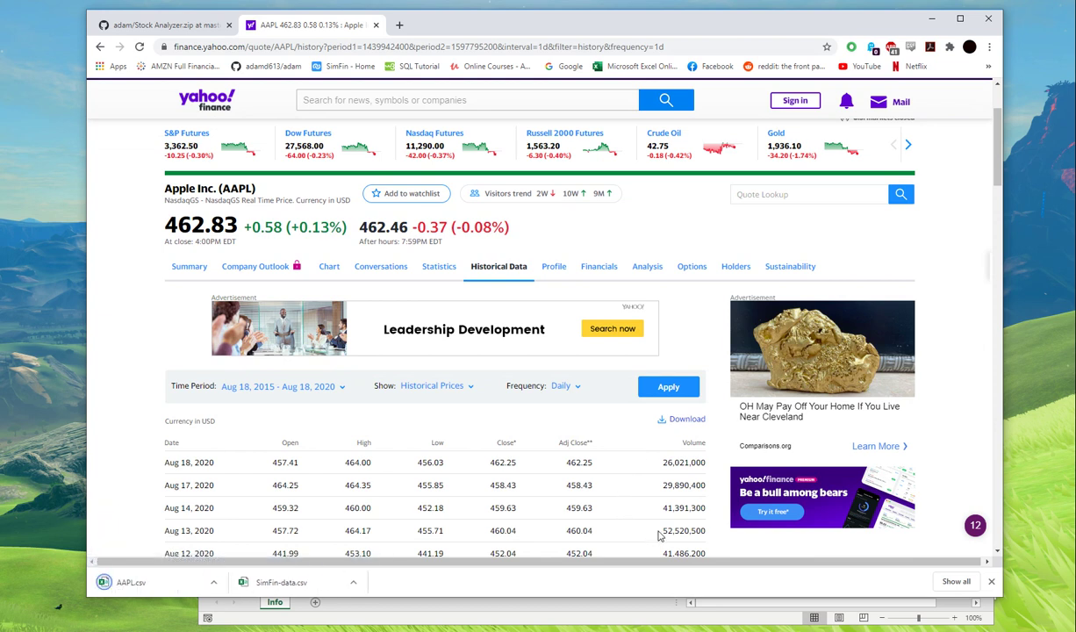
Step: Search Yahoo Finance for S&P 500 and open the historical data of the ^GSPC index
left_click(386, 100)
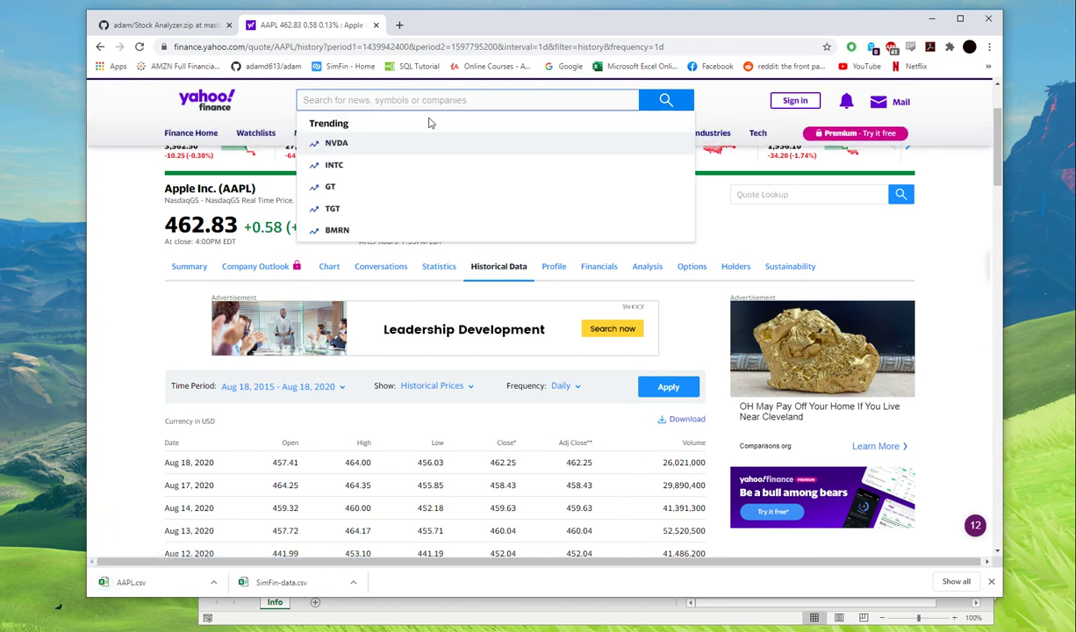
type("S&P 500")
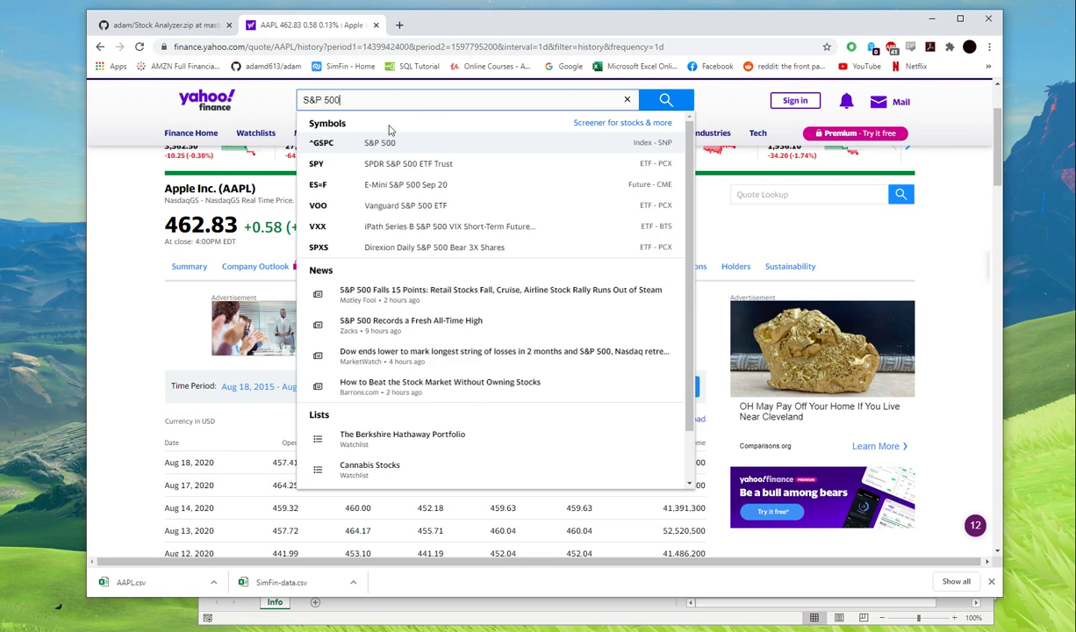
left_click(378, 142)
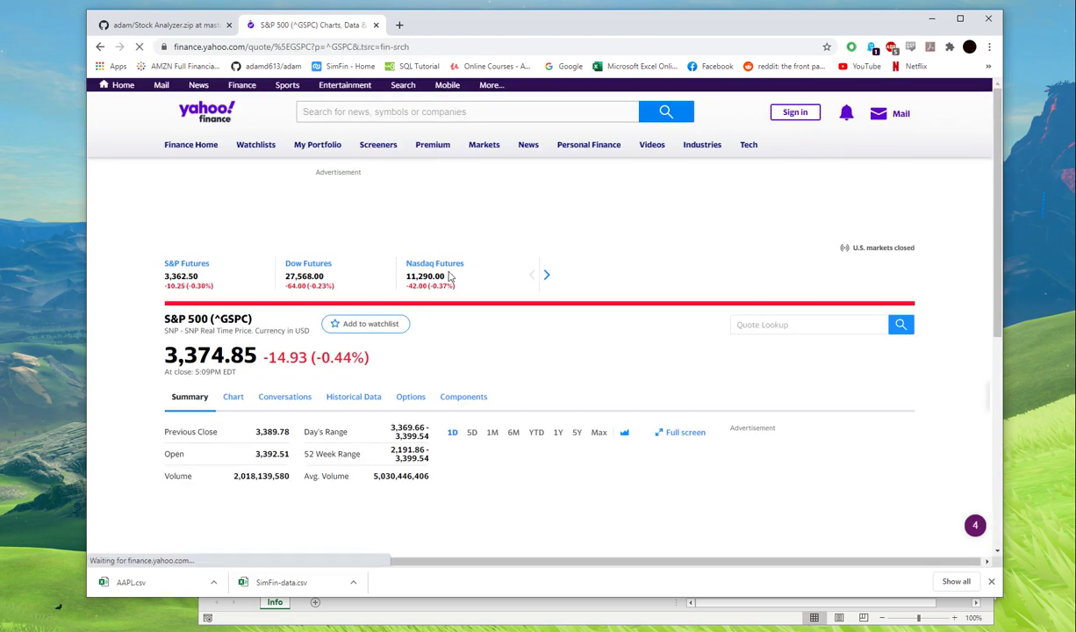
scroll(457, 294, "down", 2)
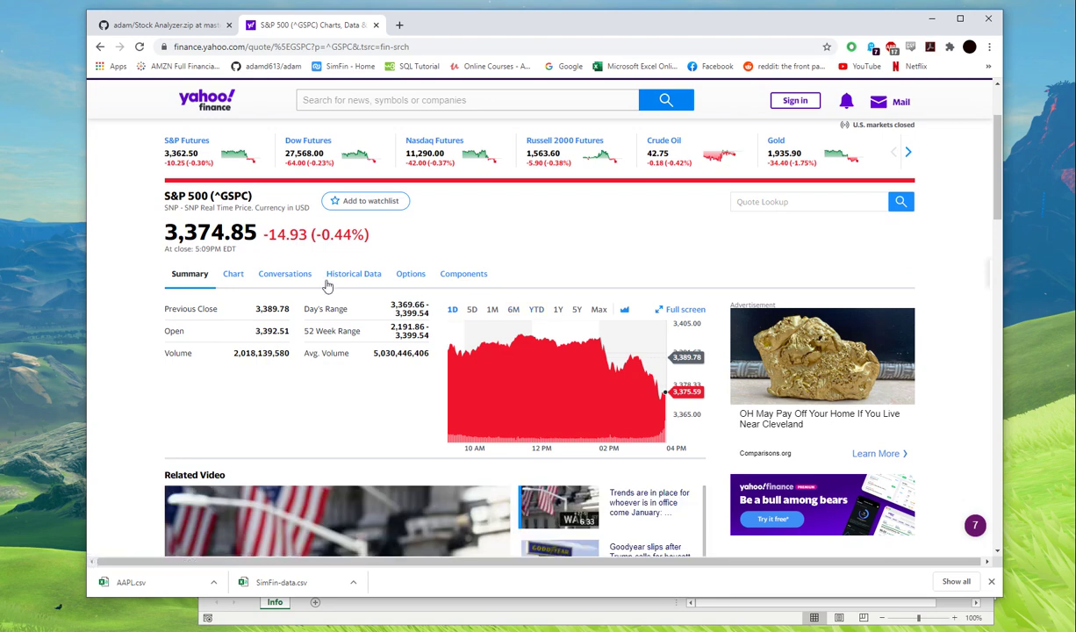
left_click(371, 281)
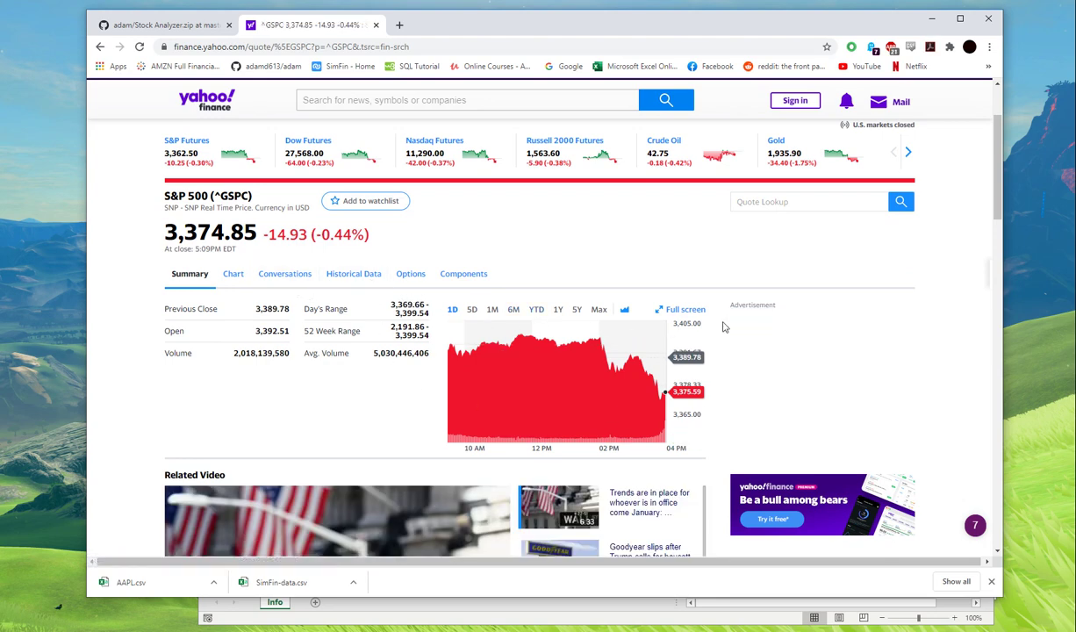
Step: Set the S&P 500 historical prices to the 5Y time period with daily frequency and download them as CSV
scroll(497, 399, "down", 2)
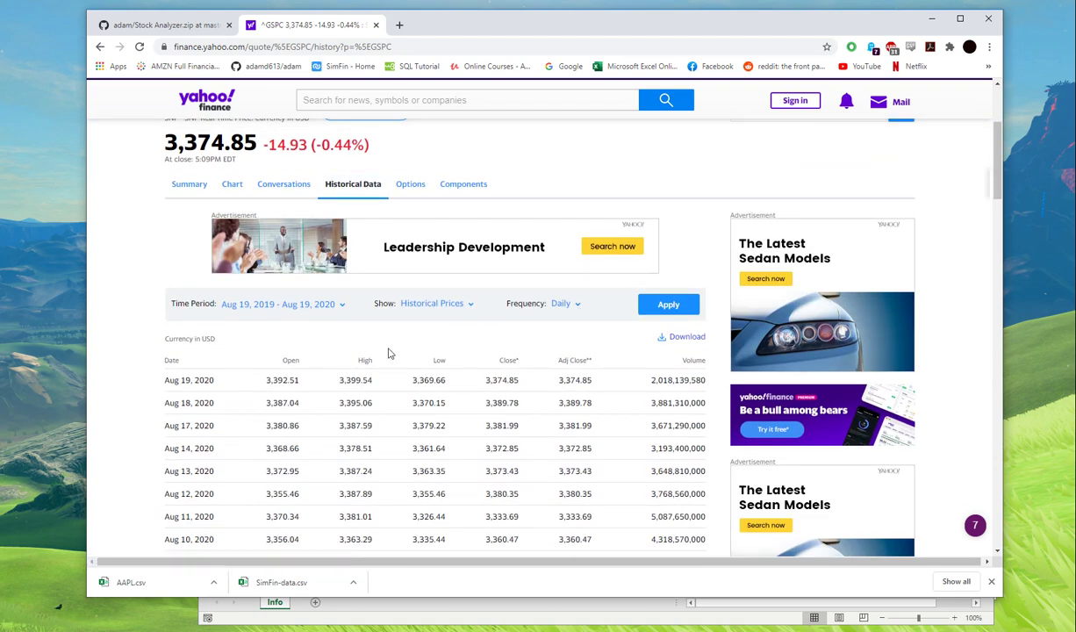
left_click(317, 303)
left_click(307, 352)
left_click(657, 306)
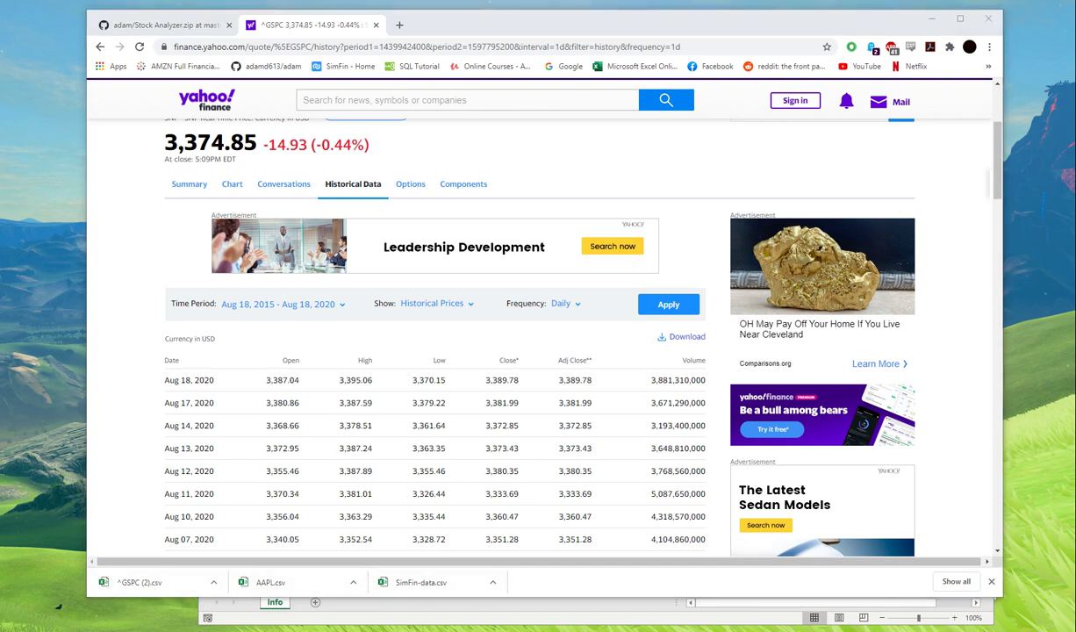
Step: Switch to File Explorer, delete all sample files in the Input Files folder and move the SimFin-AAPL CSV file into it
key("alt+Tab")
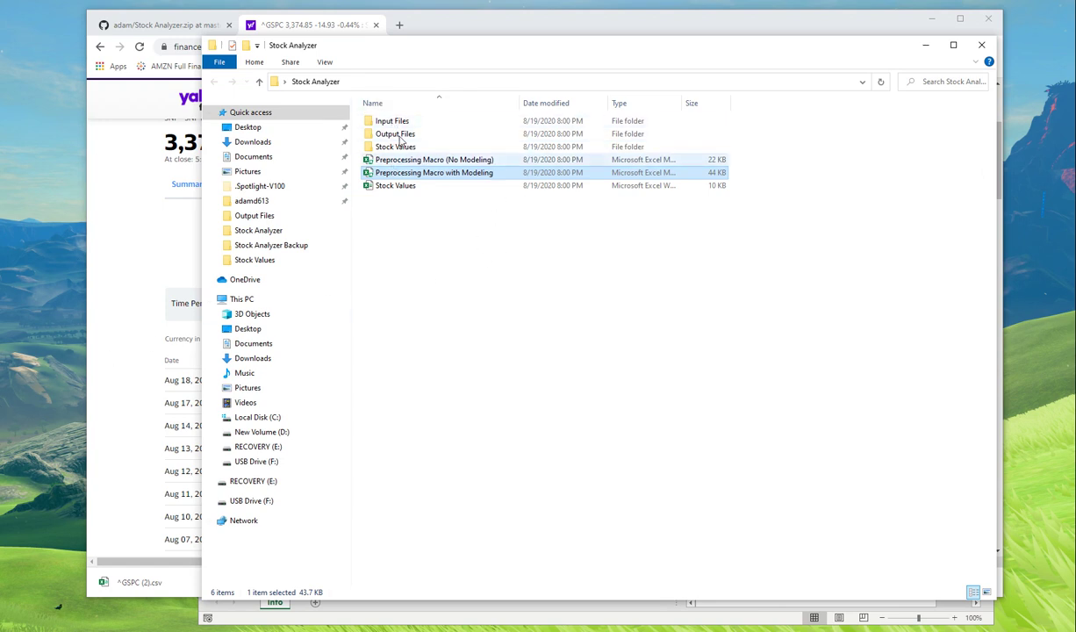
double_click(403, 122)
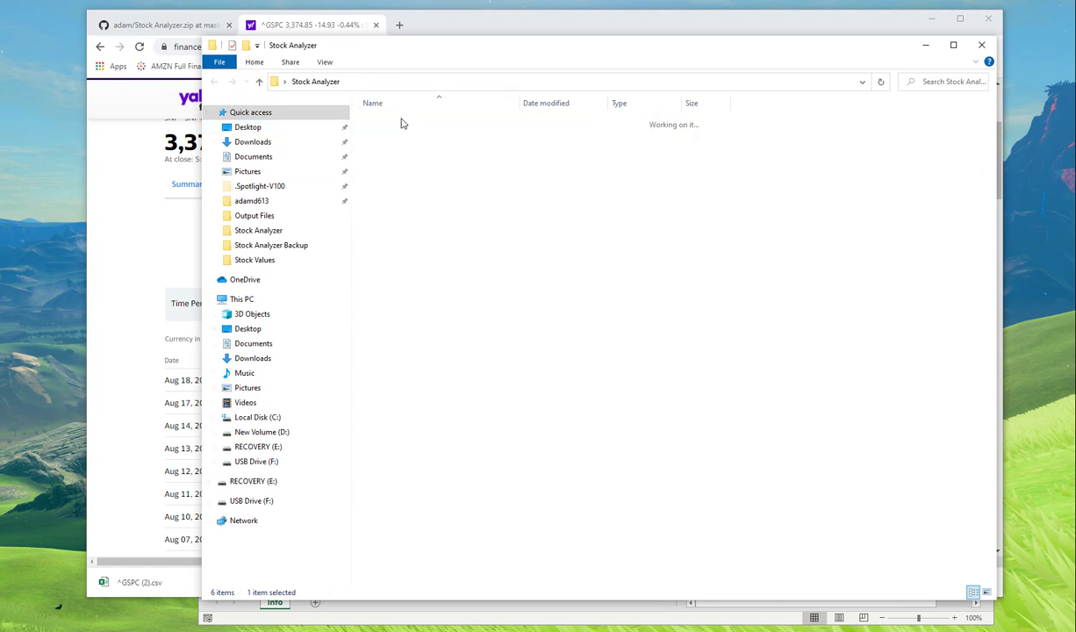
key("ctrl+a")
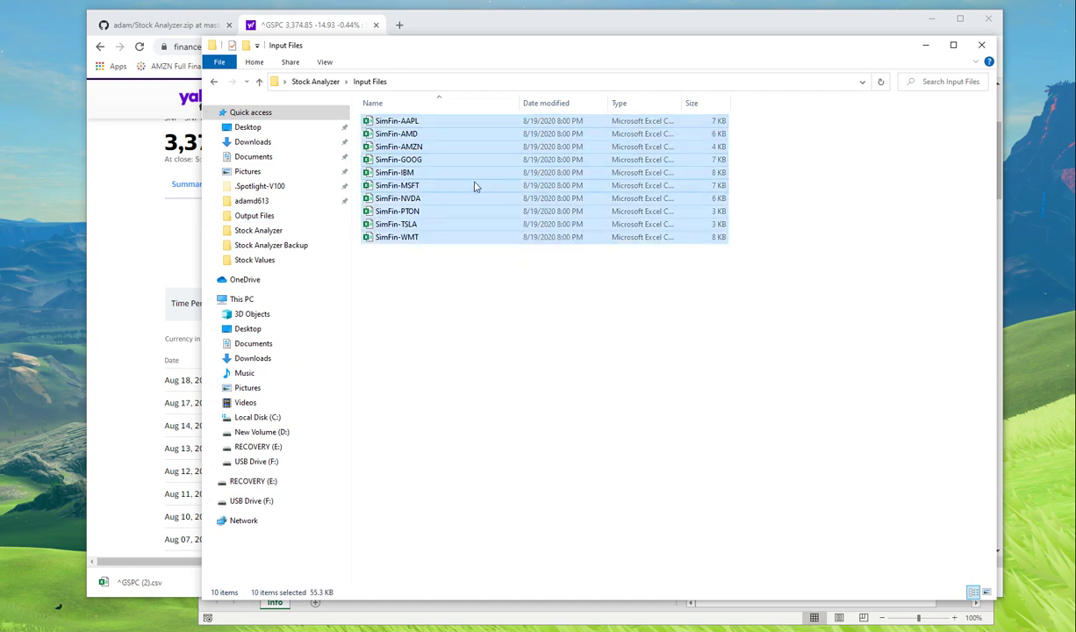
right_click(474, 185)
left_click(501, 344)
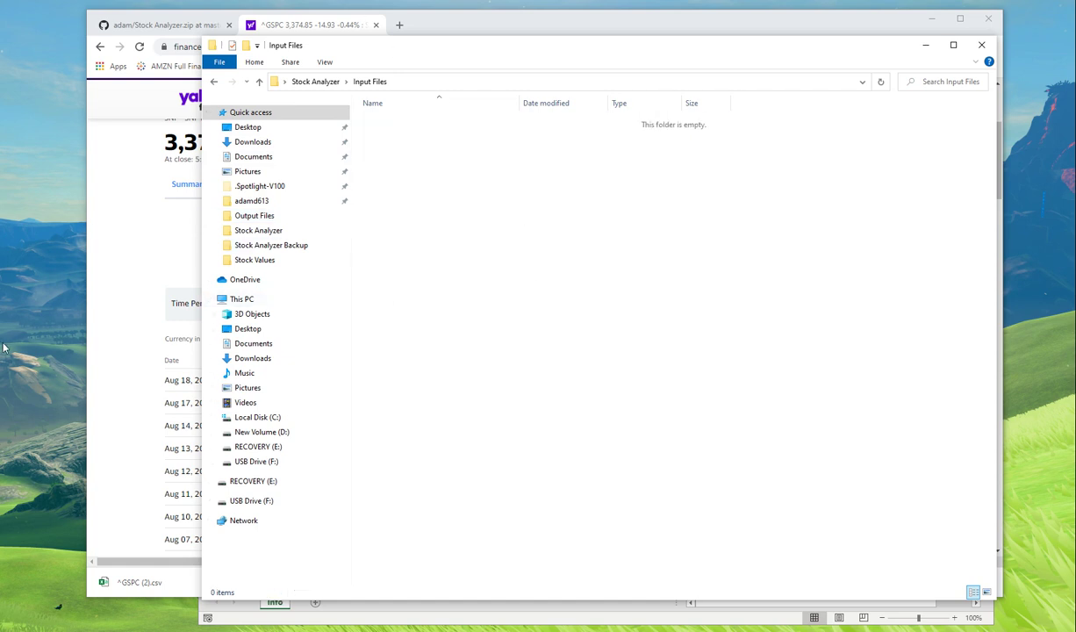
left_click_drag(2, 184, 387, 277)
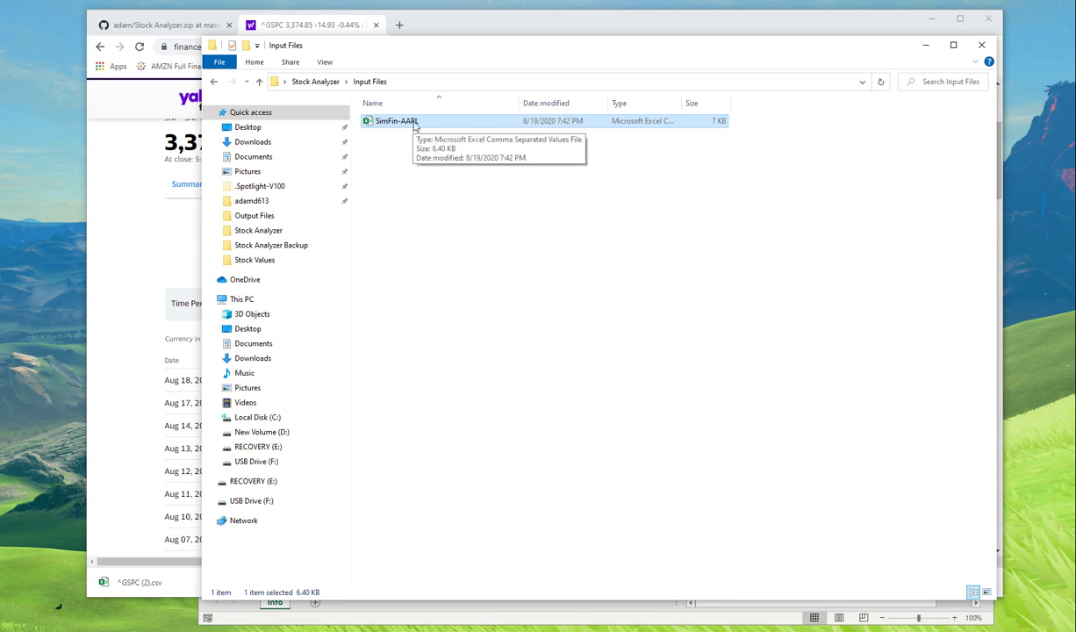
Step: Delete all files in the Stock Values folder, move the AAPL and S&P CSV files into it, and return to the Stock Analyzer folder
left_click(214, 82)
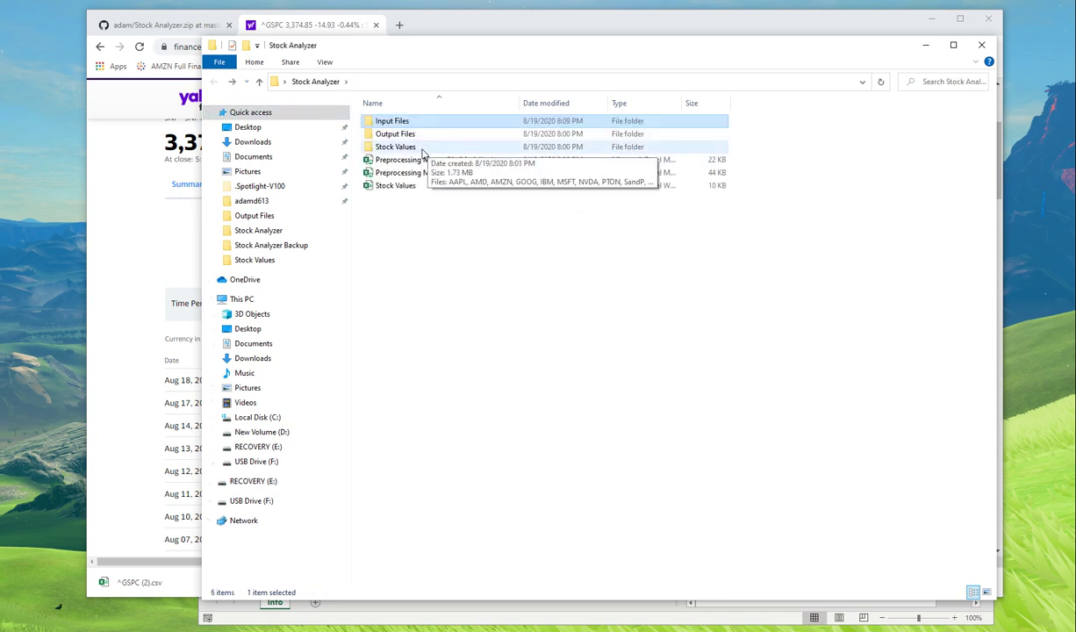
double_click(422, 147)
key("ctrl+a")
right_click(474, 197)
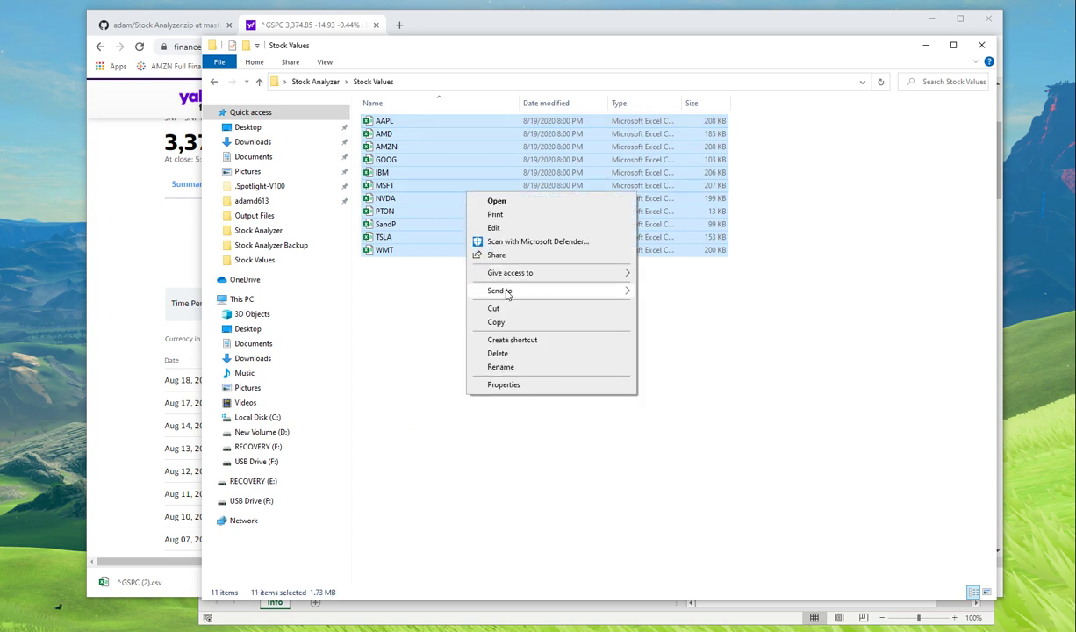
left_click(481, 341)
left_click_drag(449, 195, 448, 196)
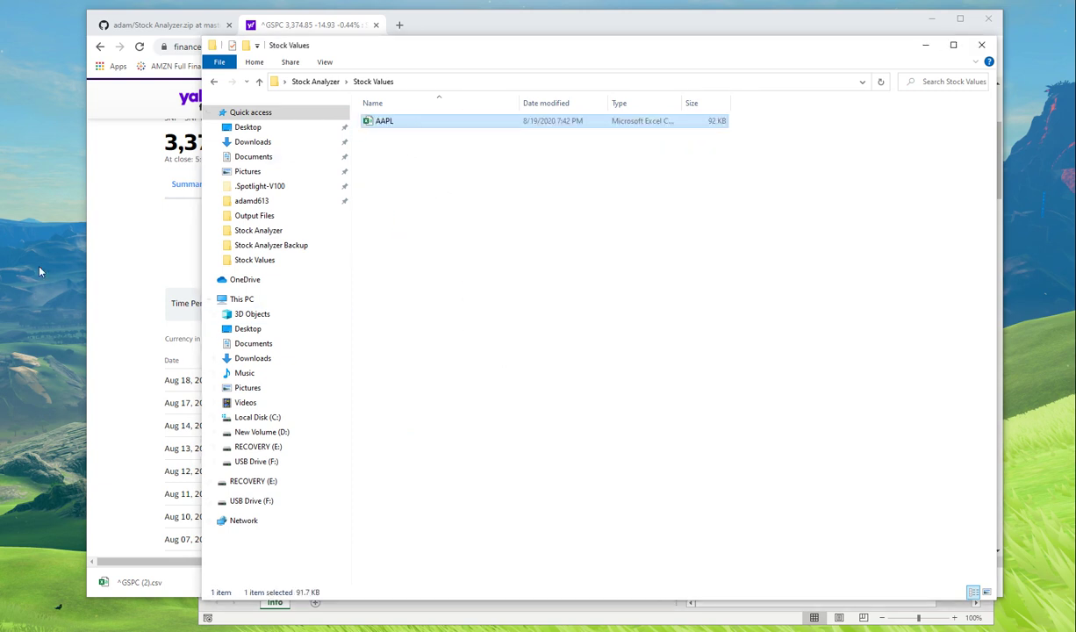
left_click(213, 82)
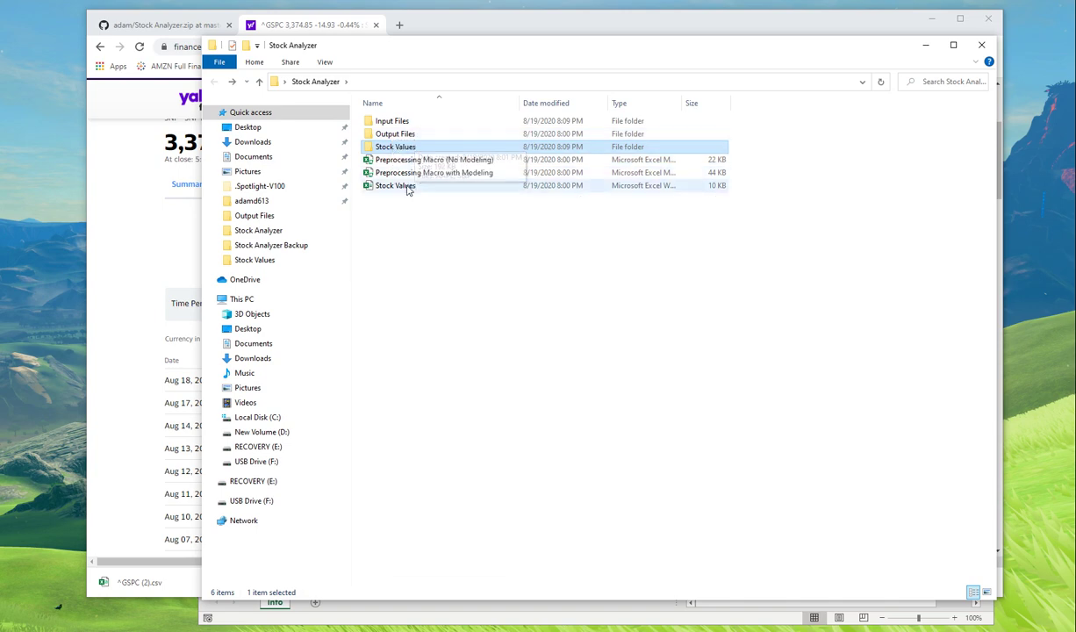
Step: Switch to the Preprocessing Macro with Modeling workbook in Excel, select input cell B2, and arrange the workbook and folder windows side by side
left_click(602, 616)
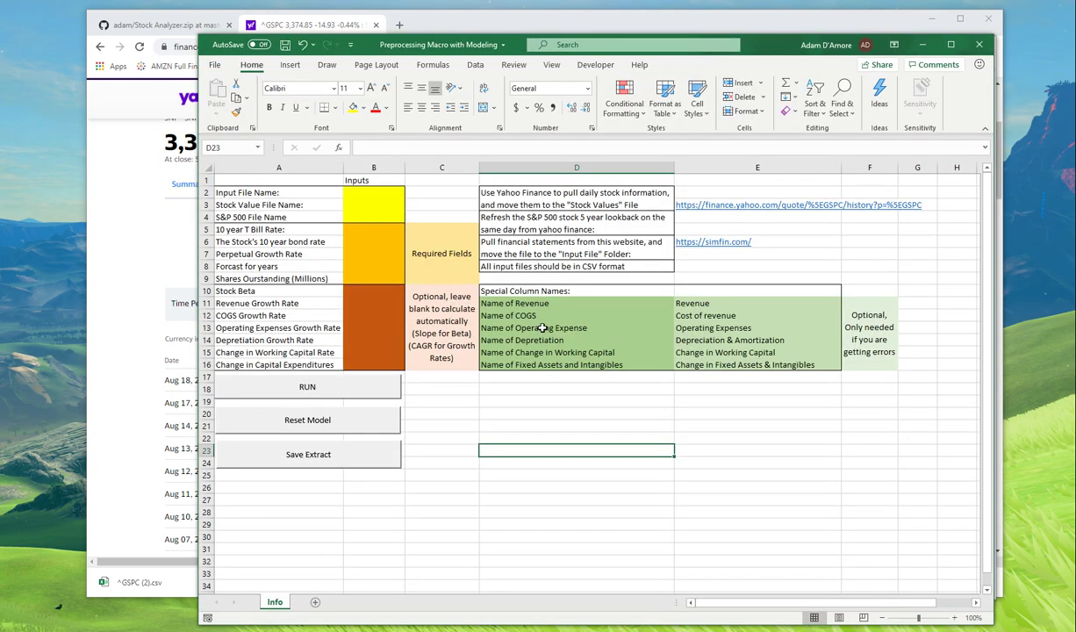
left_click(396, 186)
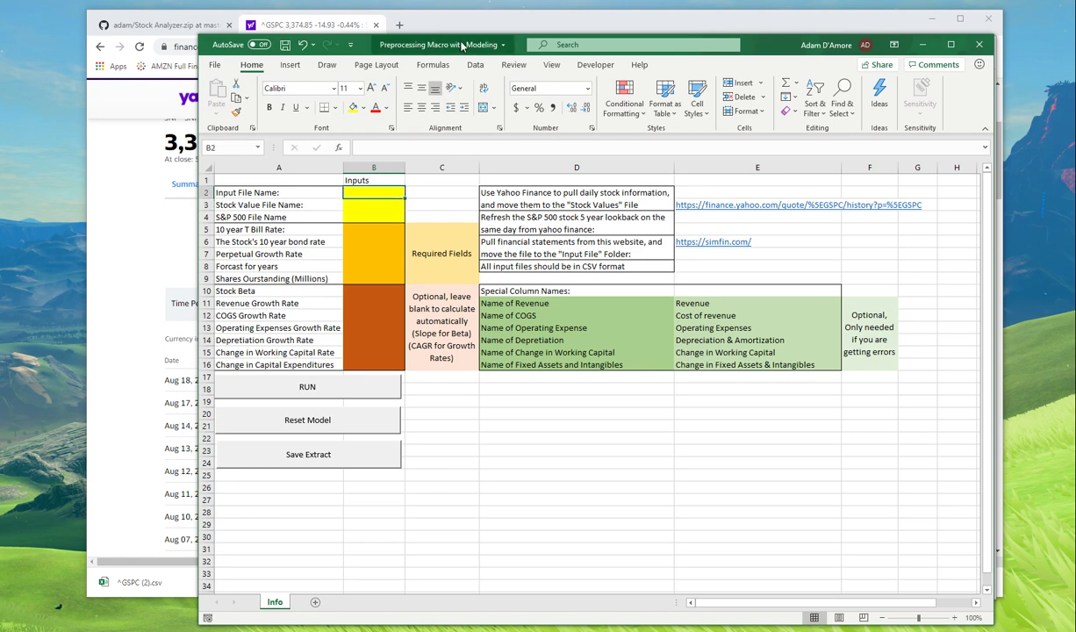
left_click_drag(463, 46, 353, 61)
key("alt+Tab")
key("alt+Tab")
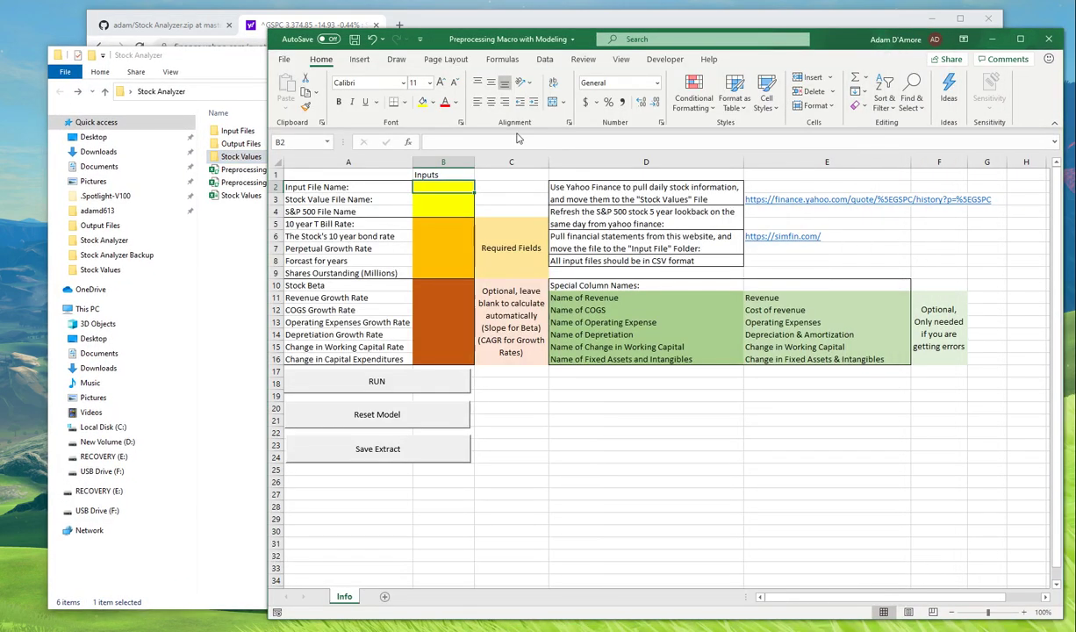
Step: Copy the file name SimFin-AAPL from the Input Files folder into the workbook's Input File Name cell B2
double_click(249, 135)
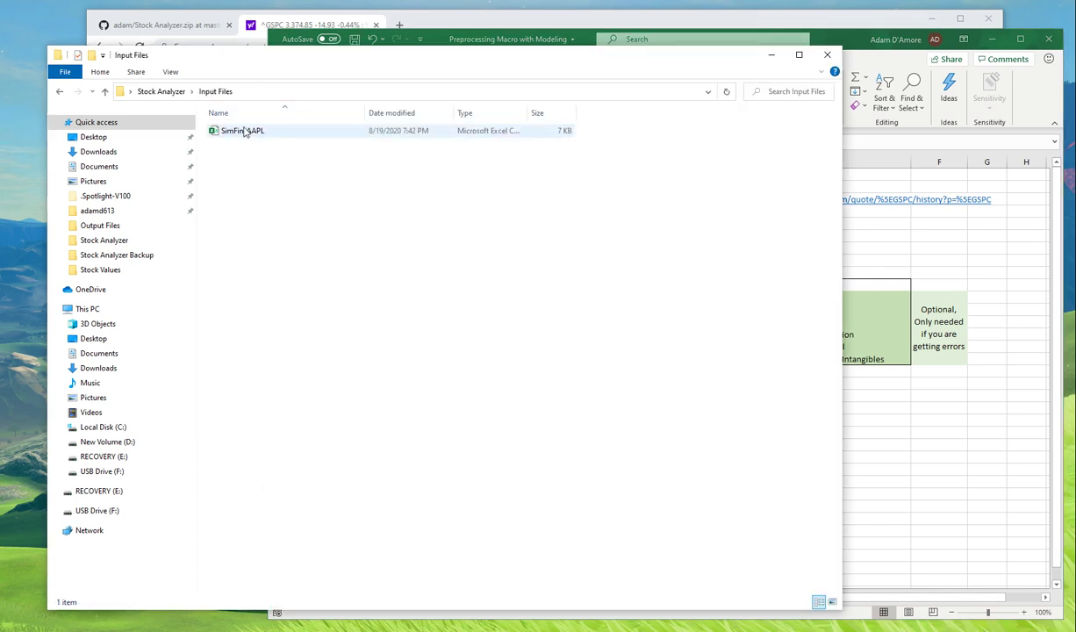
left_click(247, 135)
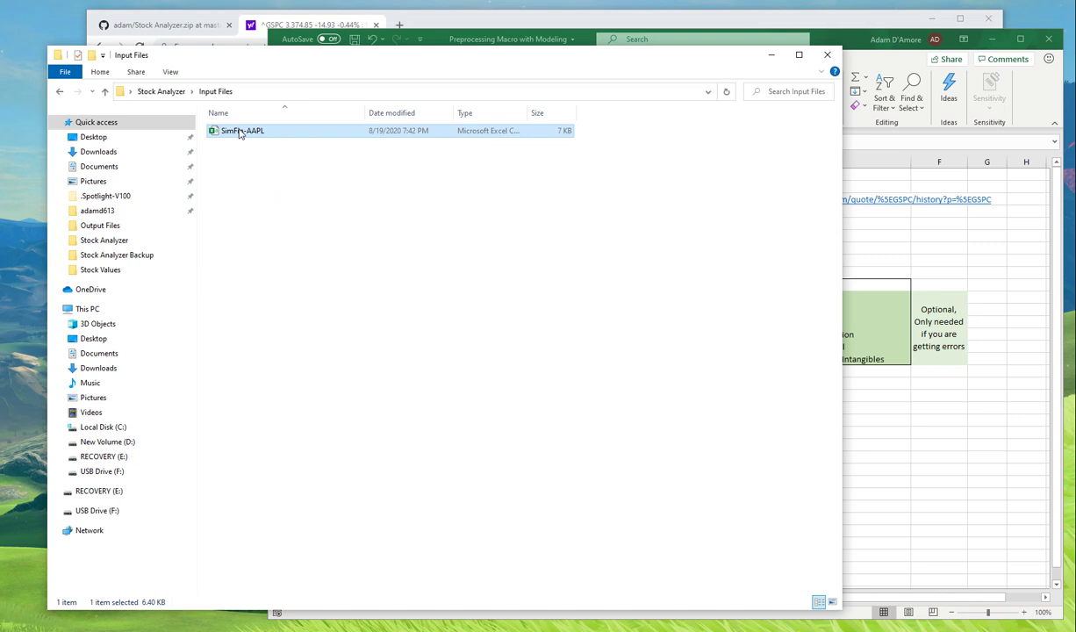
left_click(239, 132)
key("ctrl+c")
key("alt+Tab")
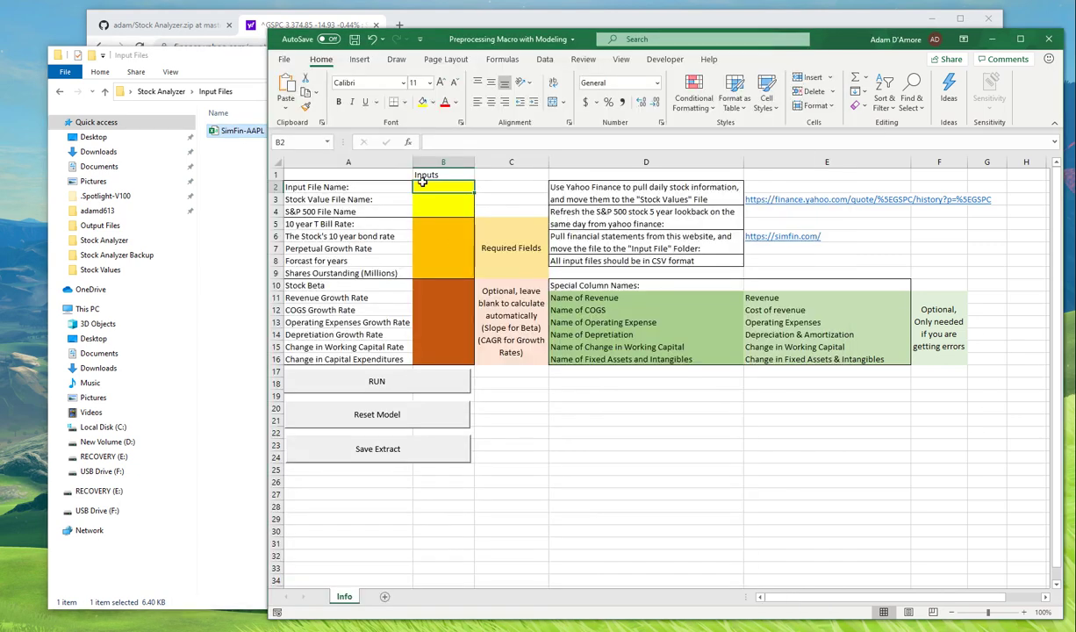
key("ctrl+v")
Step: Copy the file name AAPL from the Stock Values folder into the workbook's Stock Value File Name cell B3
left_click(197, 151)
left_click(175, 91)
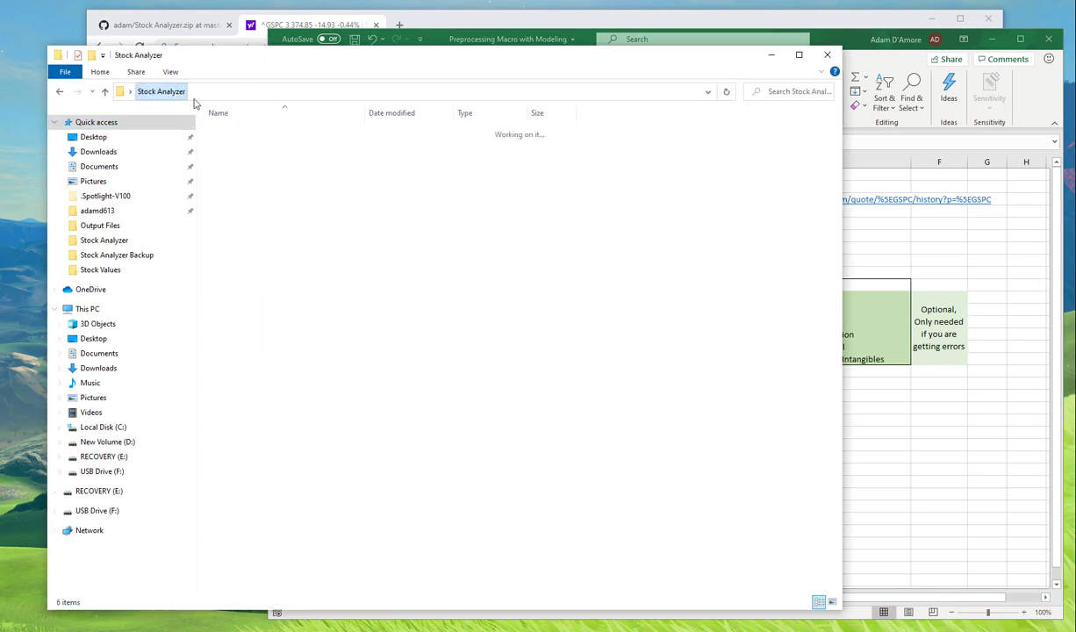
double_click(230, 158)
key("Down")
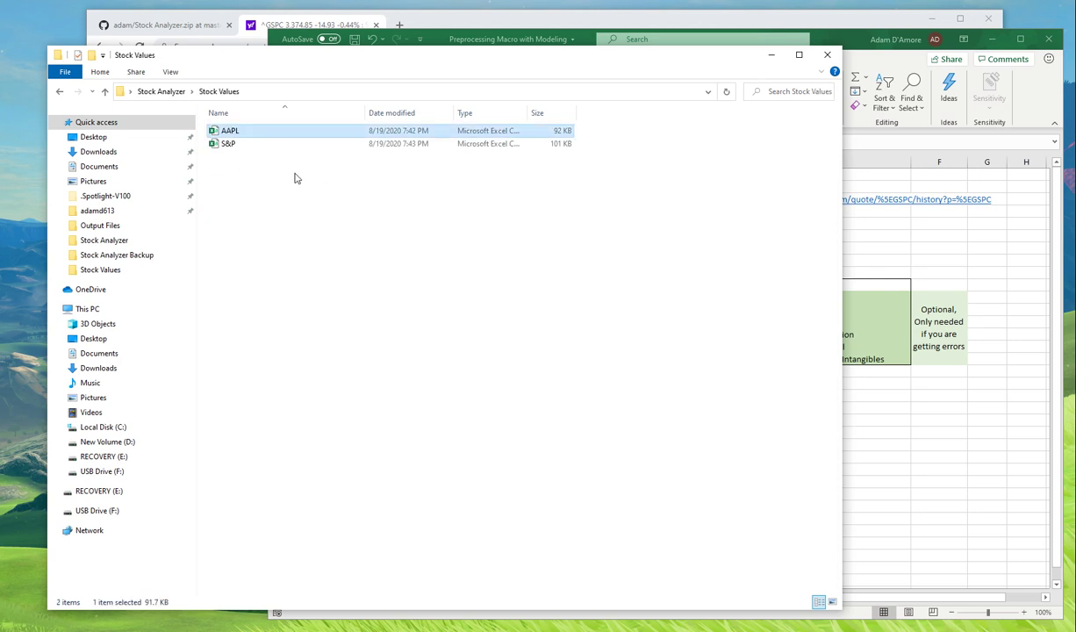
left_click(232, 131)
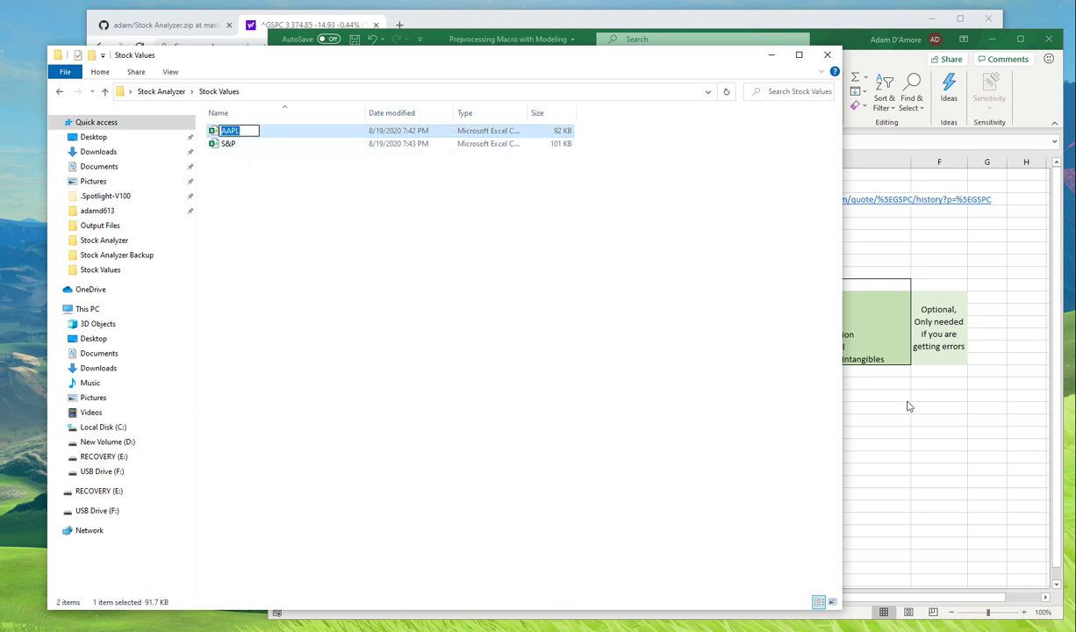
key("ctrl+c")
left_click(896, 447)
left_click(421, 199)
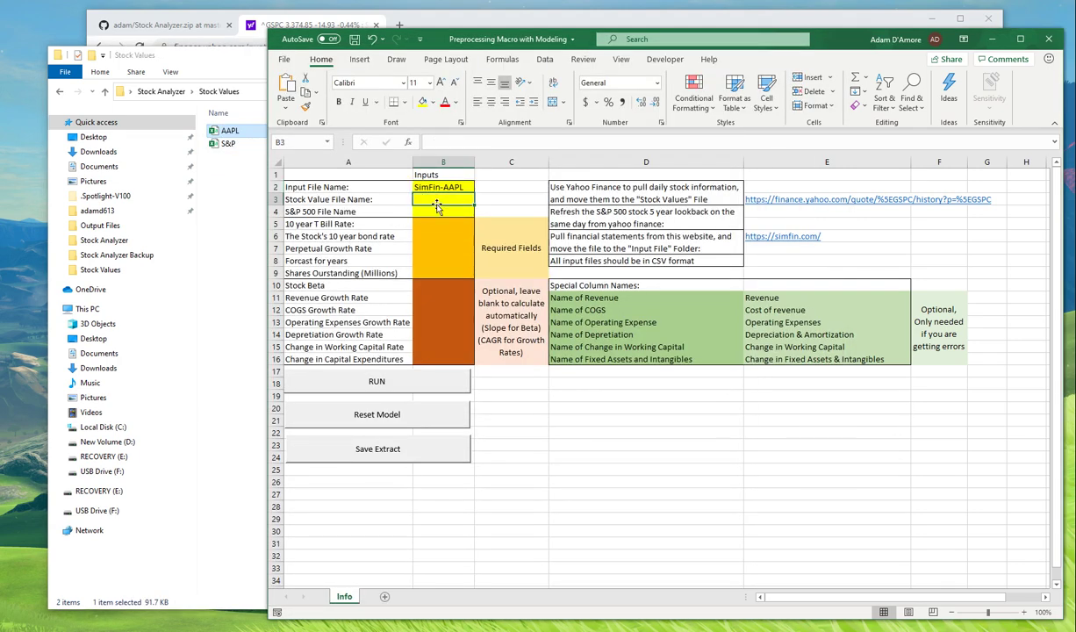
key("ctrl+v")
Step: Copy the file name S&P from the Stock Values folder into the workbook's S&P 500 File Name cell B4
left_click(226, 244)
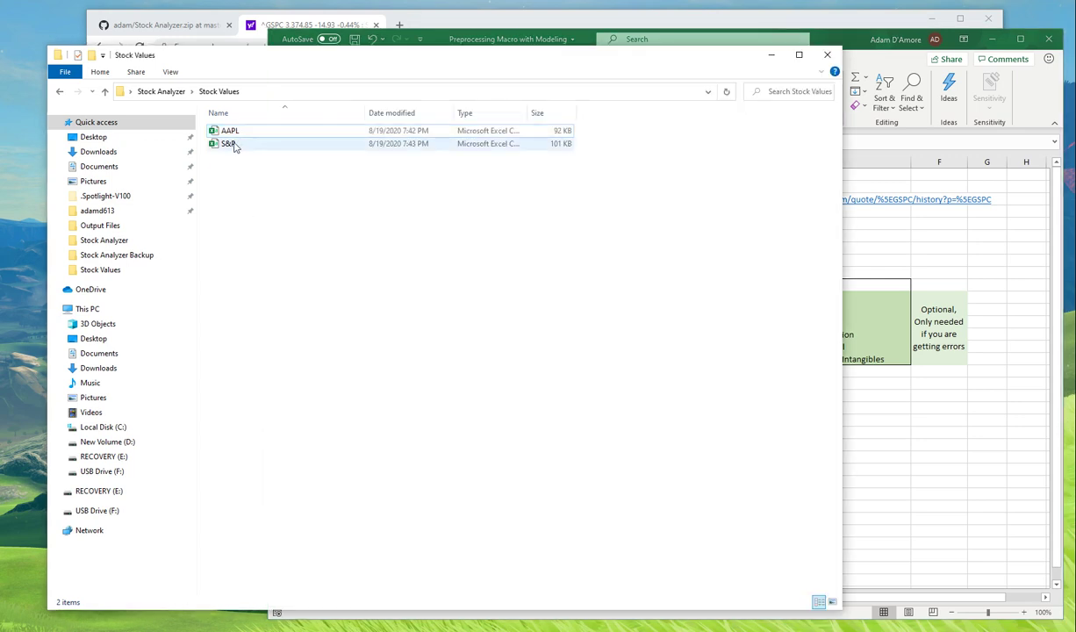
left_click(230, 144)
left_click(230, 148)
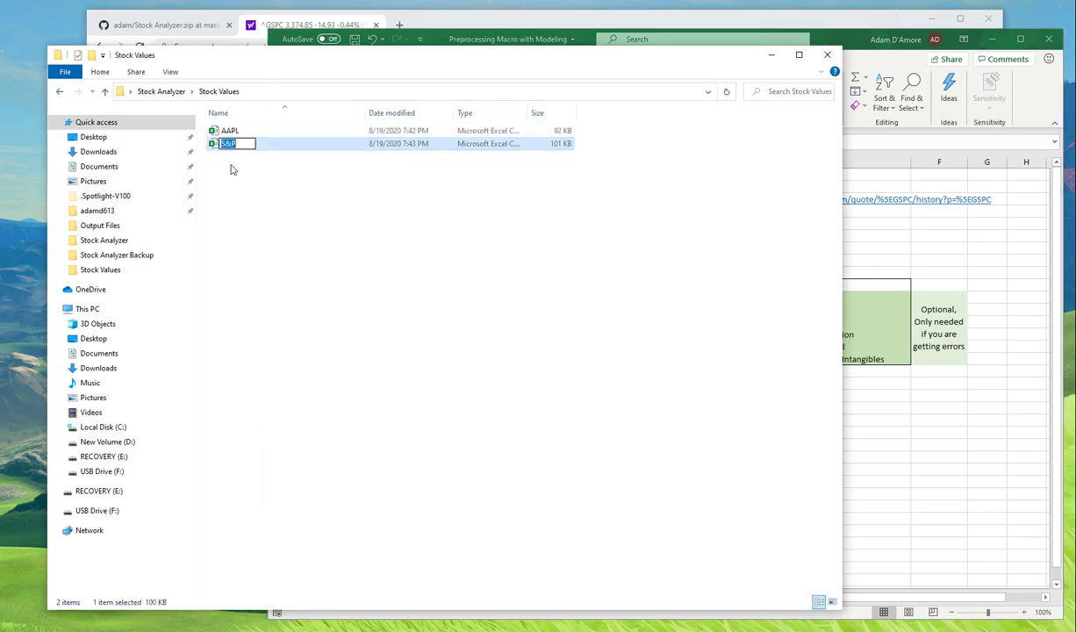
key("ctrl+c")
left_click(921, 434)
left_click(422, 212)
key("ctrl+v")
left_click(627, 371)
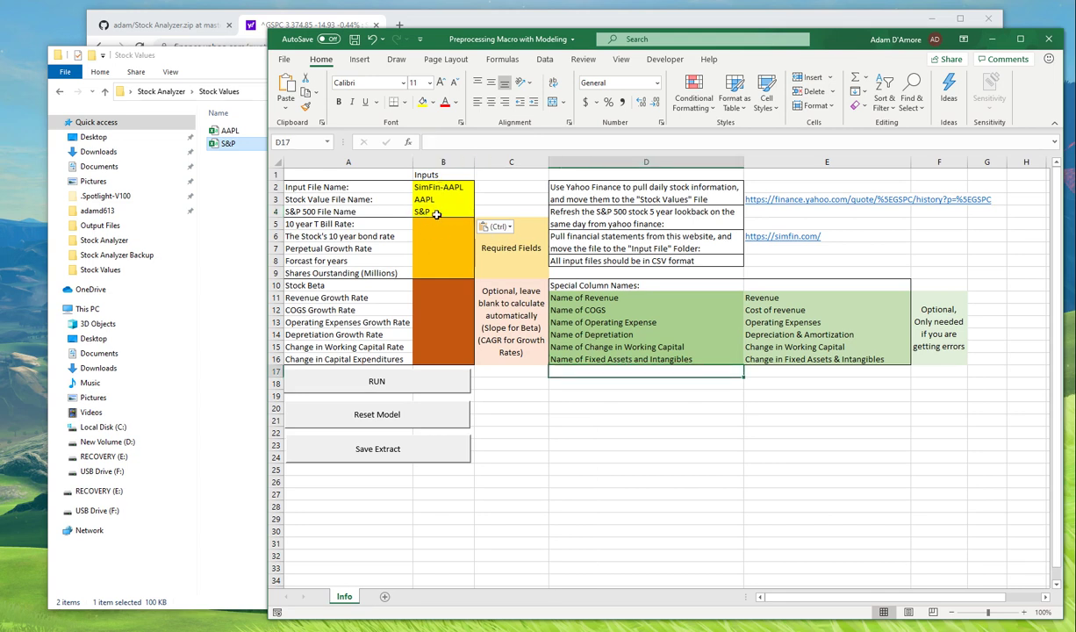
Step: Select the 10 year T Bill Rate cell B5 and search the web for "10 year treasury yield" in a new browser tab
left_click_drag(444, 223, 446, 269)
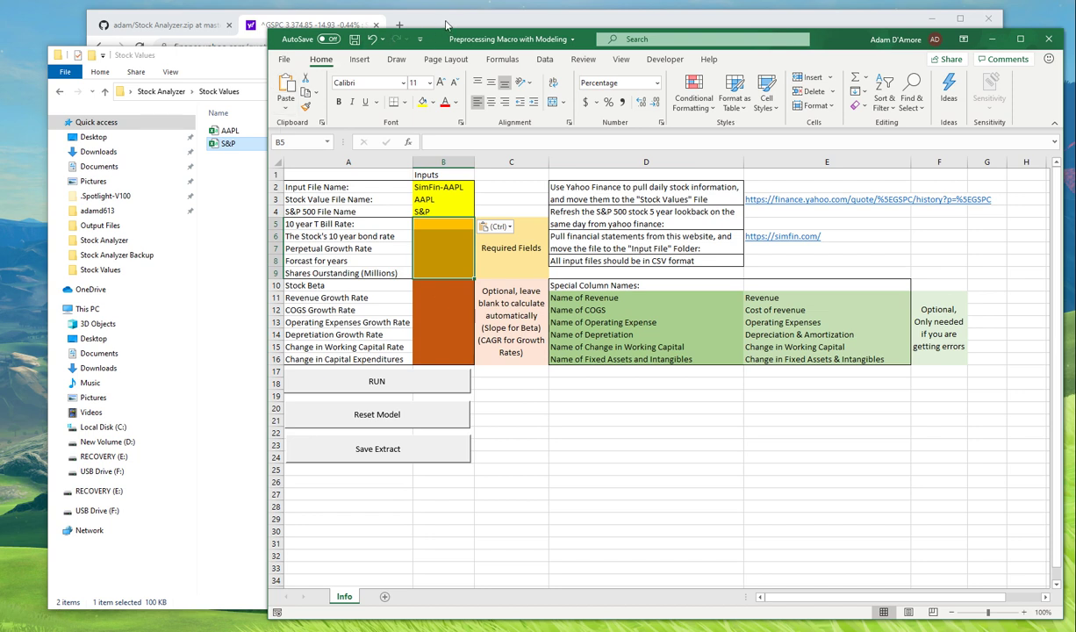
left_click(439, 225)
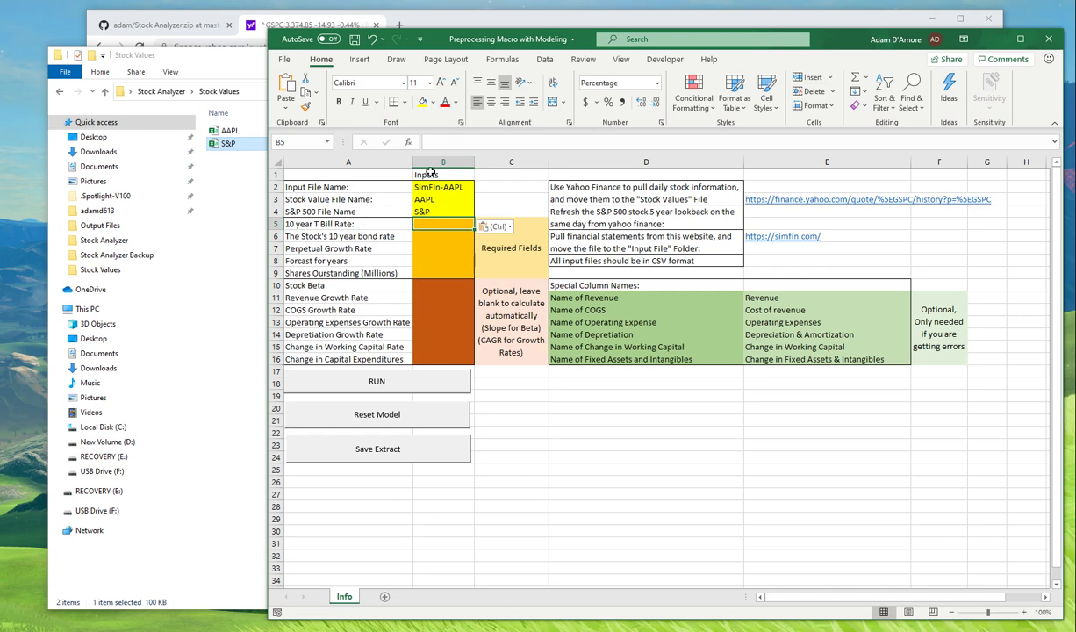
left_click_drag(492, 18, 445, 19)
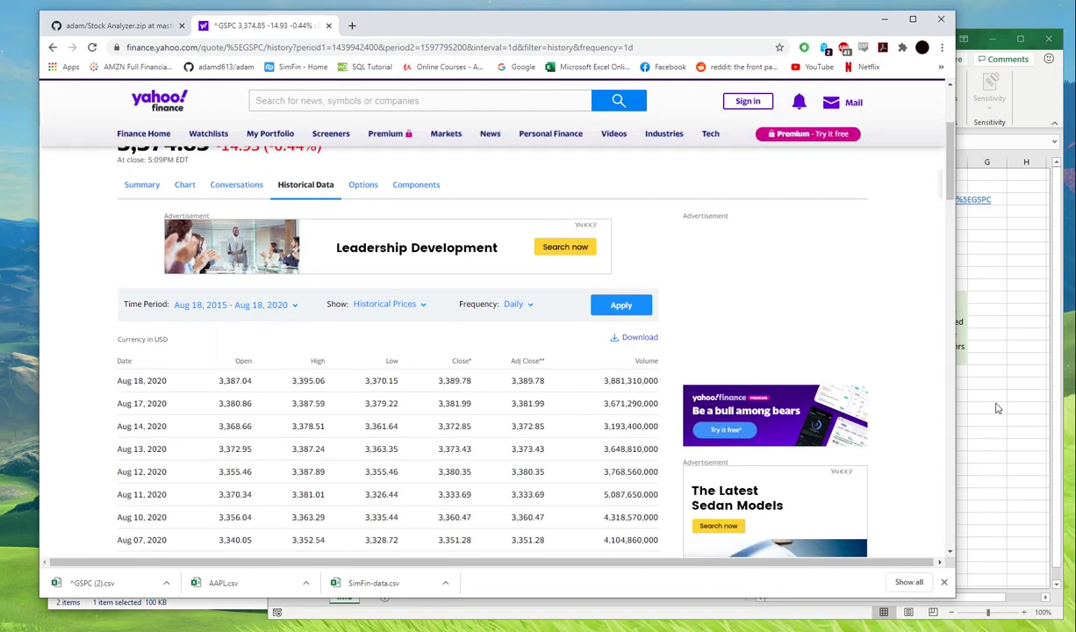
left_click(996, 408)
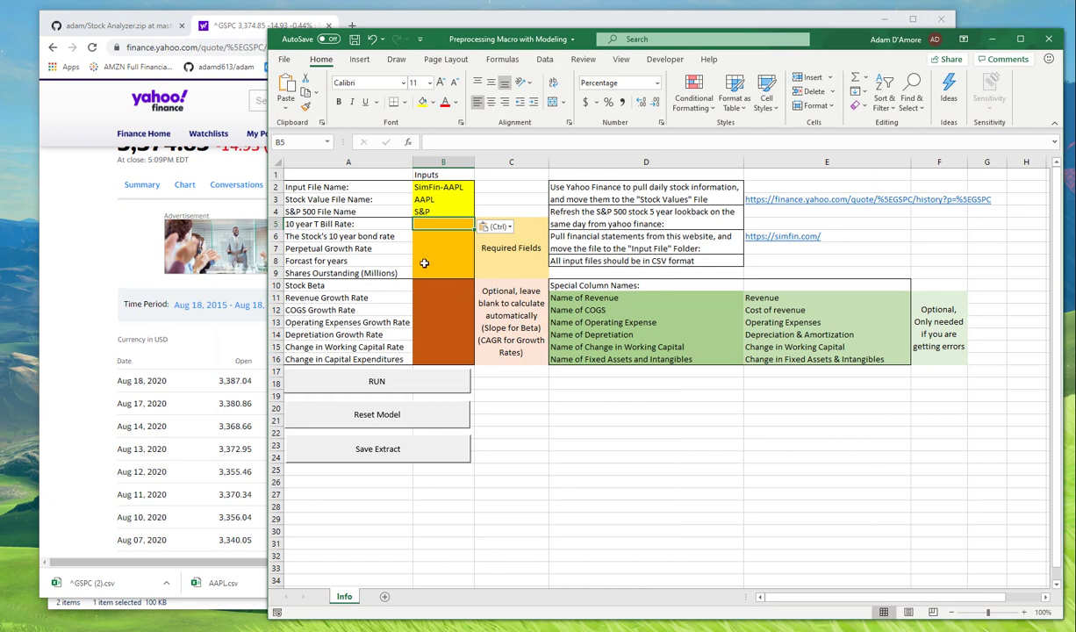
left_click(76, 282)
left_click(352, 25)
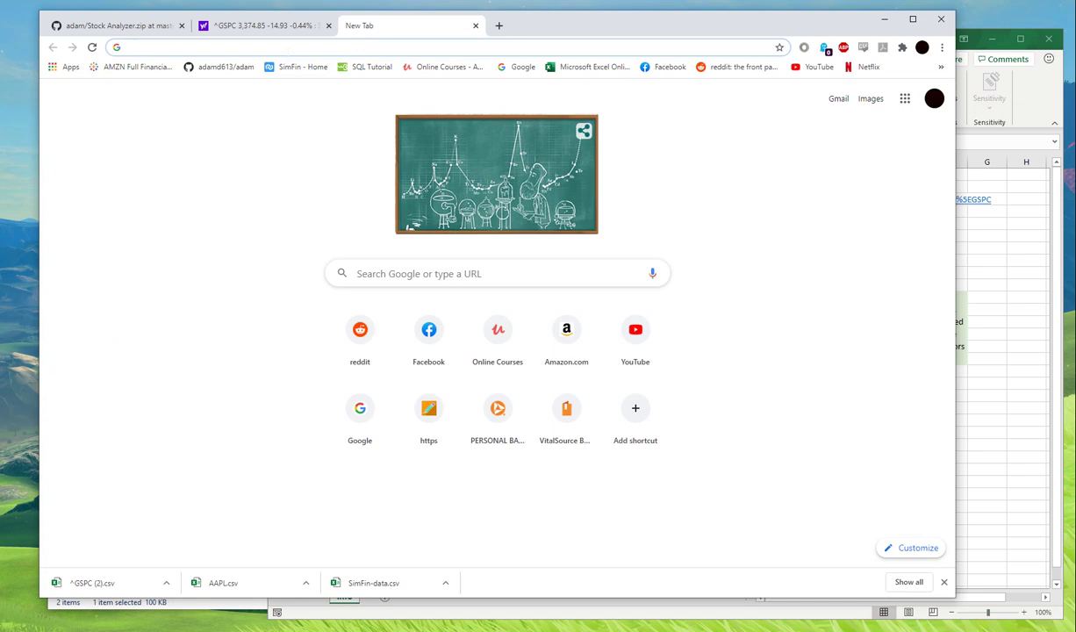
type("10")
key("Return")
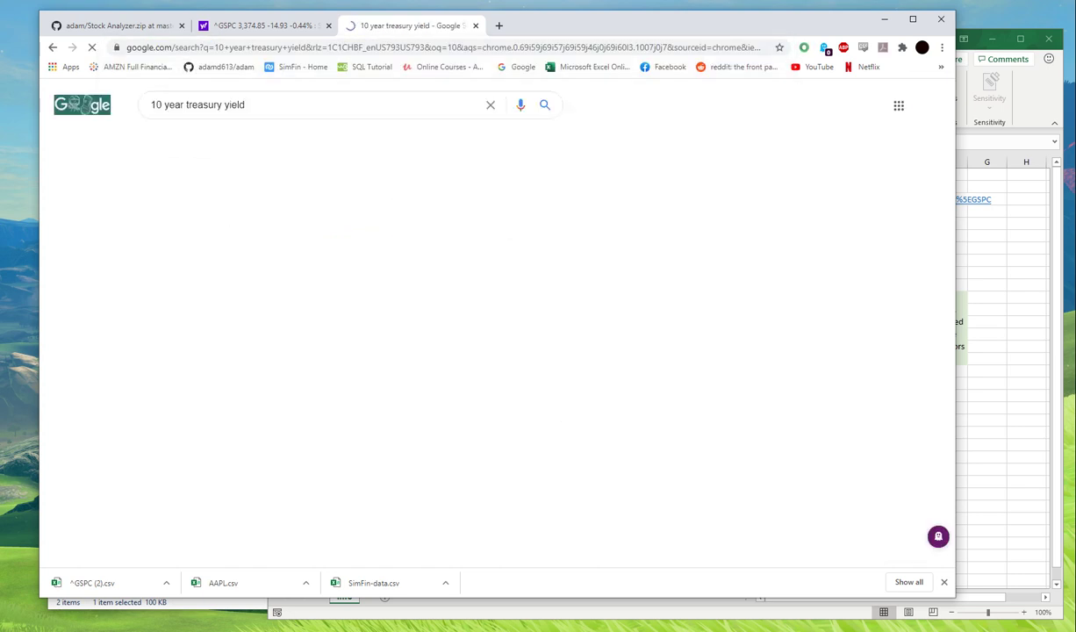
Step: Open the MarketWatch result for the U.S. 10 Year Treasury Note and enter .681% as the 10 year T Bill Rate in cell B5
left_click(262, 209)
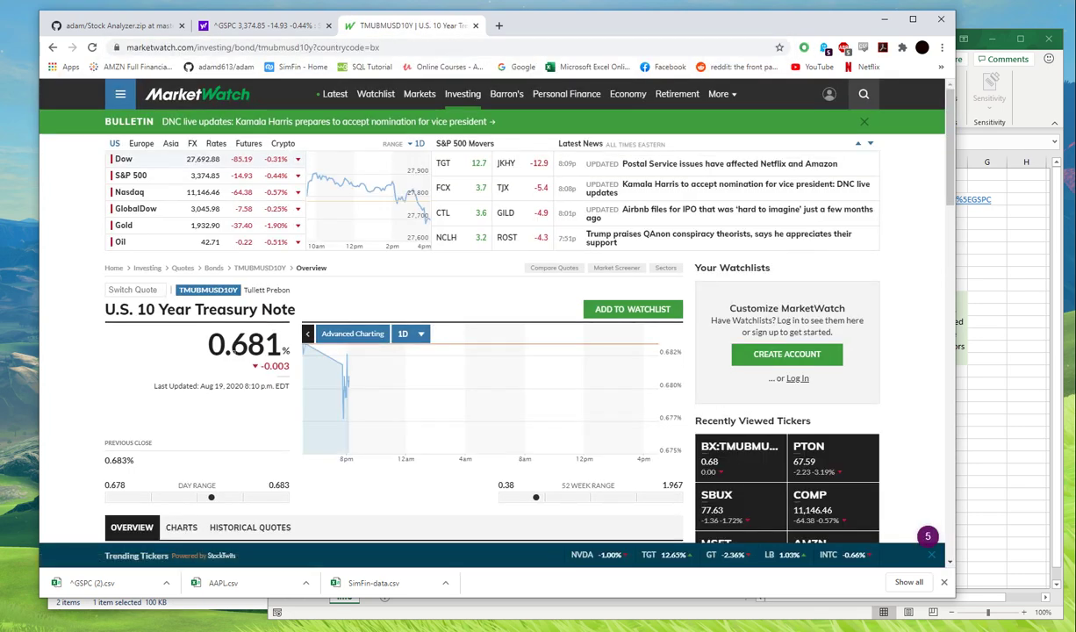
left_click(965, 303)
left_click(463, 227)
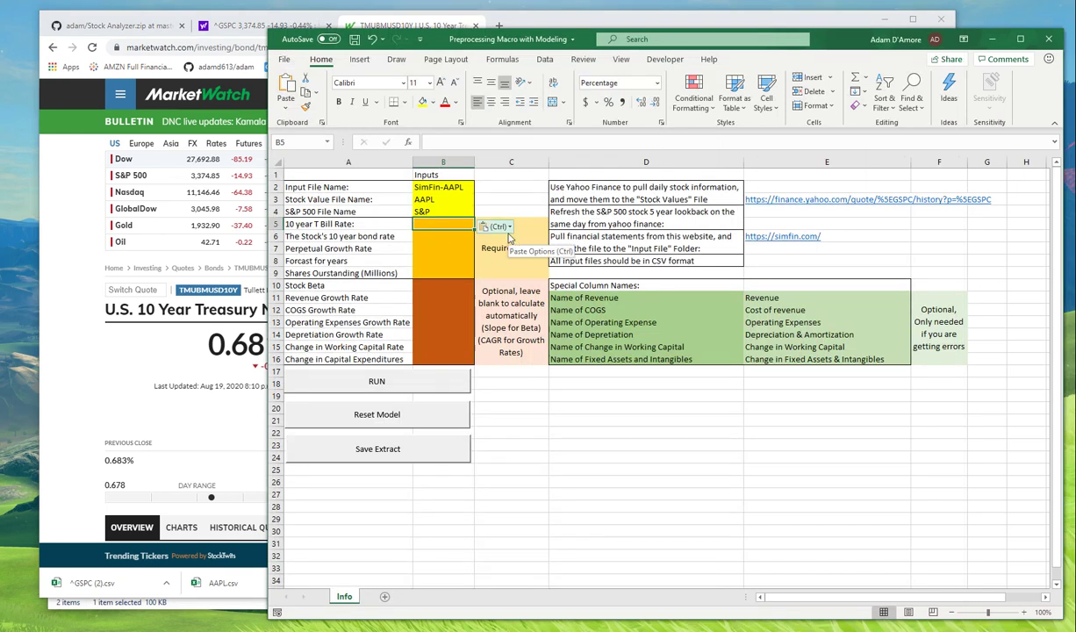
type(".681")
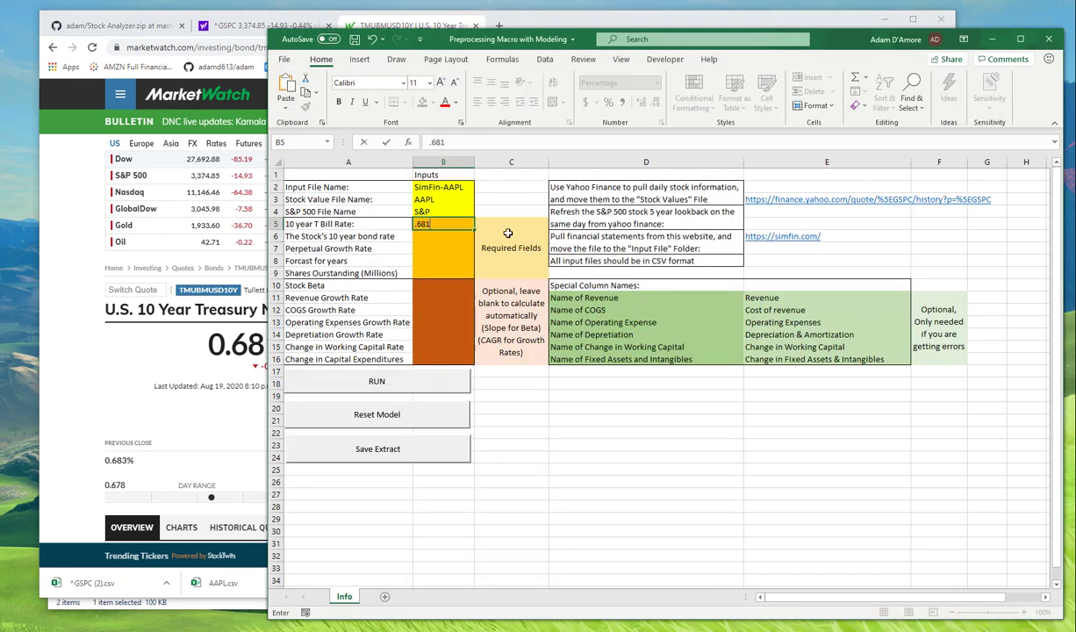
key("Return")
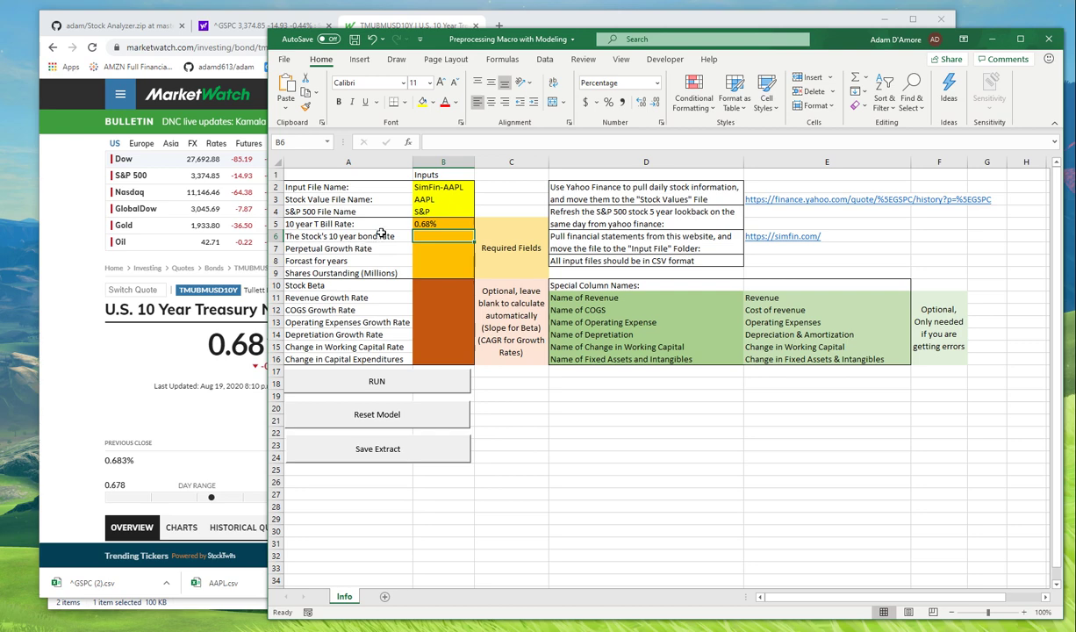
Step: Return to the browser and search the web for "10 year bond rate for AAPL" in a new tab
left_click(190, 219)
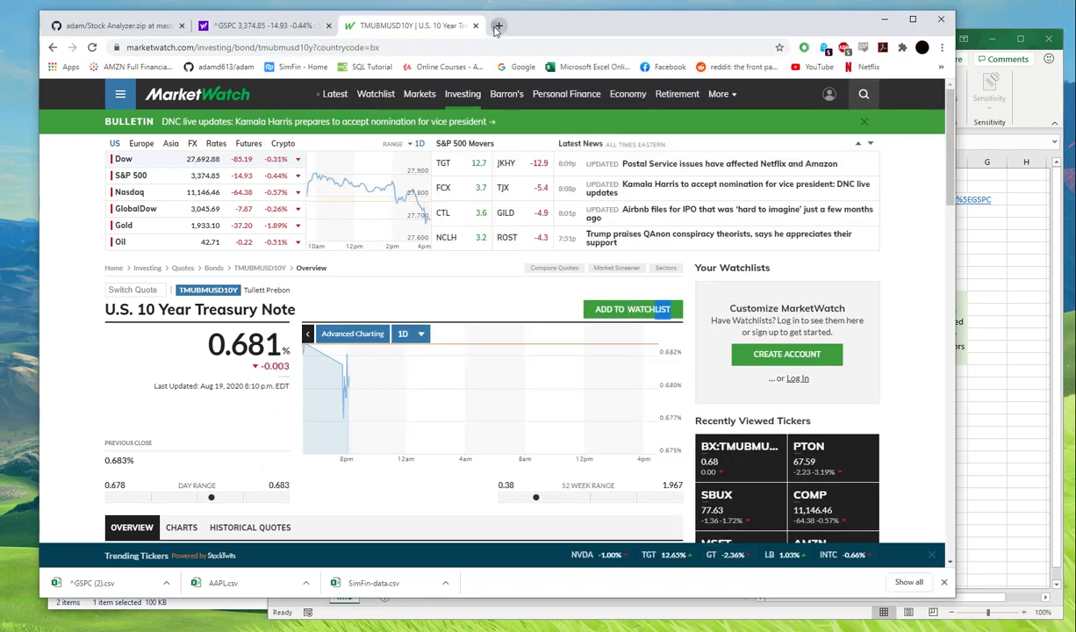
left_click(497, 27)
type("10 year")
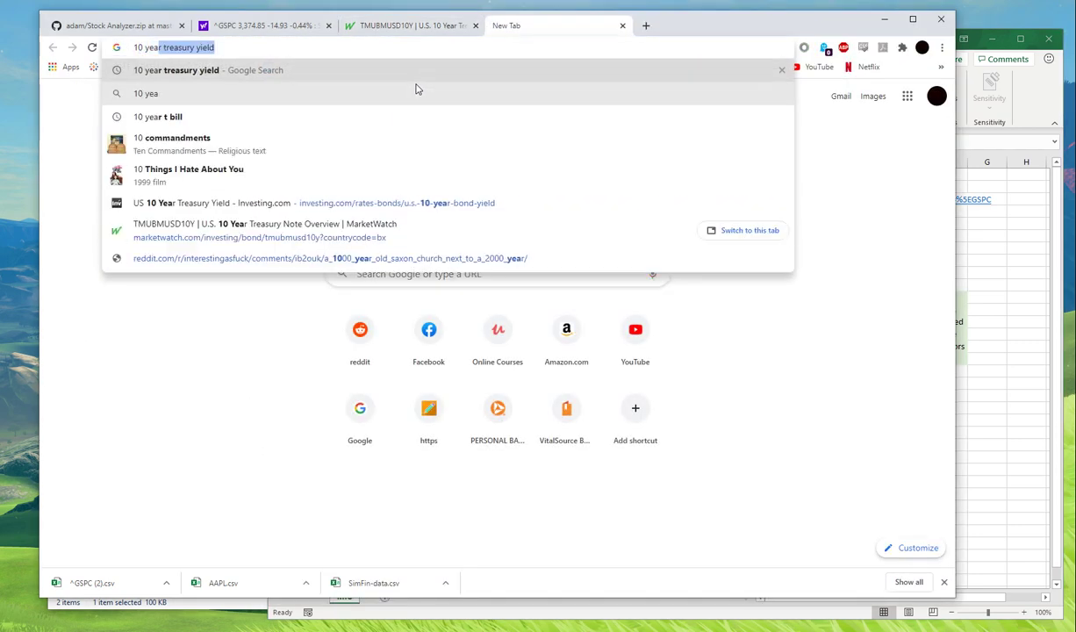
type(" bond rate")
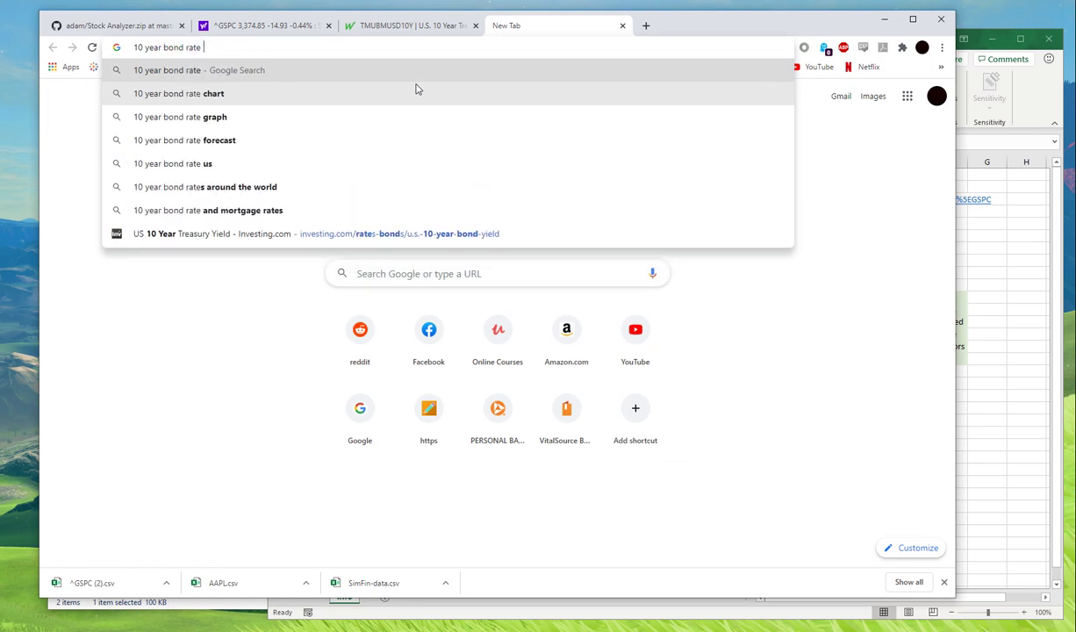
type(" for AAPL")
key("Return")
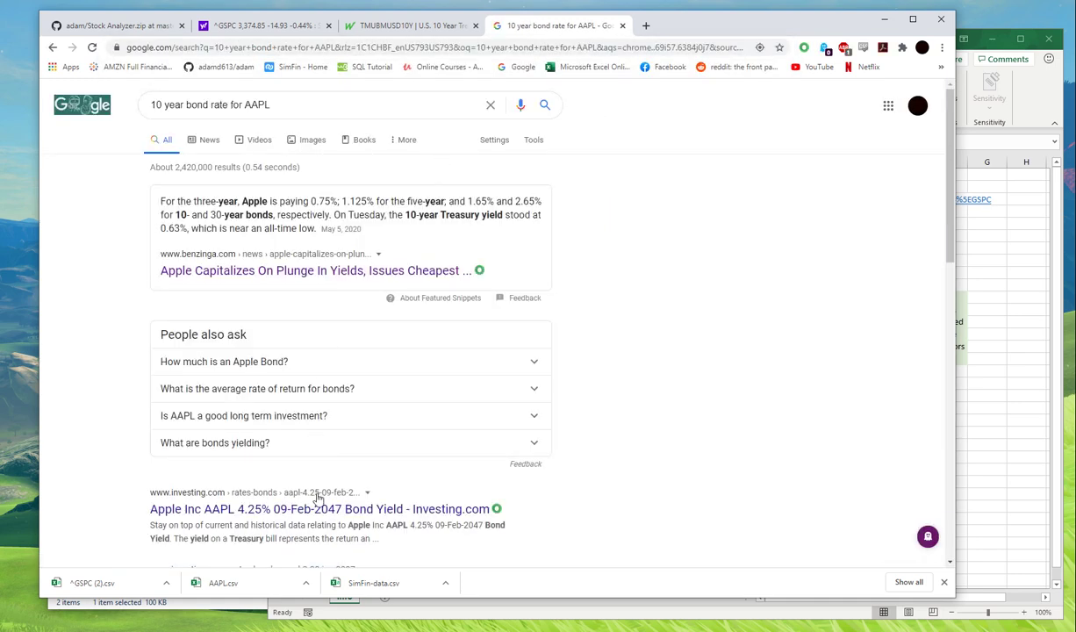
Step: Examine the Investing.com page for the AAPL 09-Feb-2047 bond and the other search results for Apple's bond rates
left_click(319, 509)
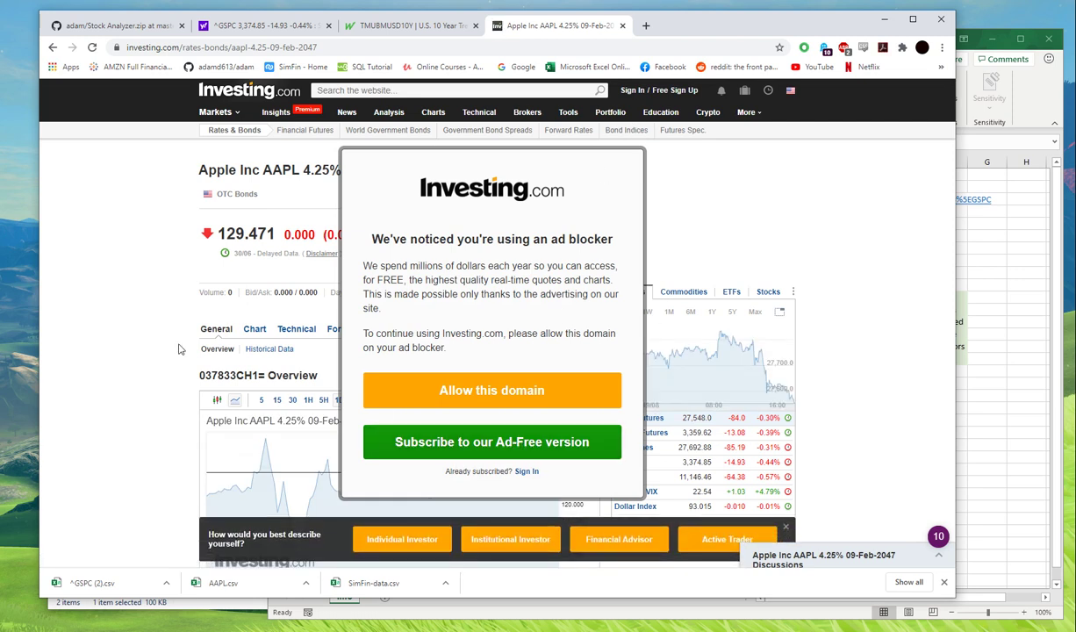
left_click(53, 46)
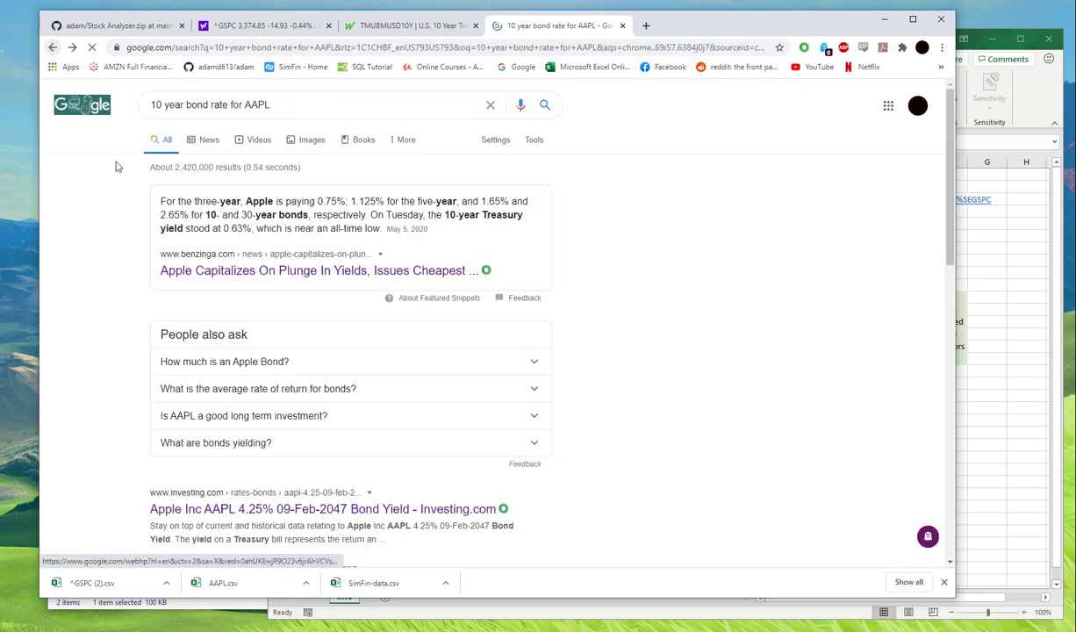
scroll(123, 309, "down", 1)
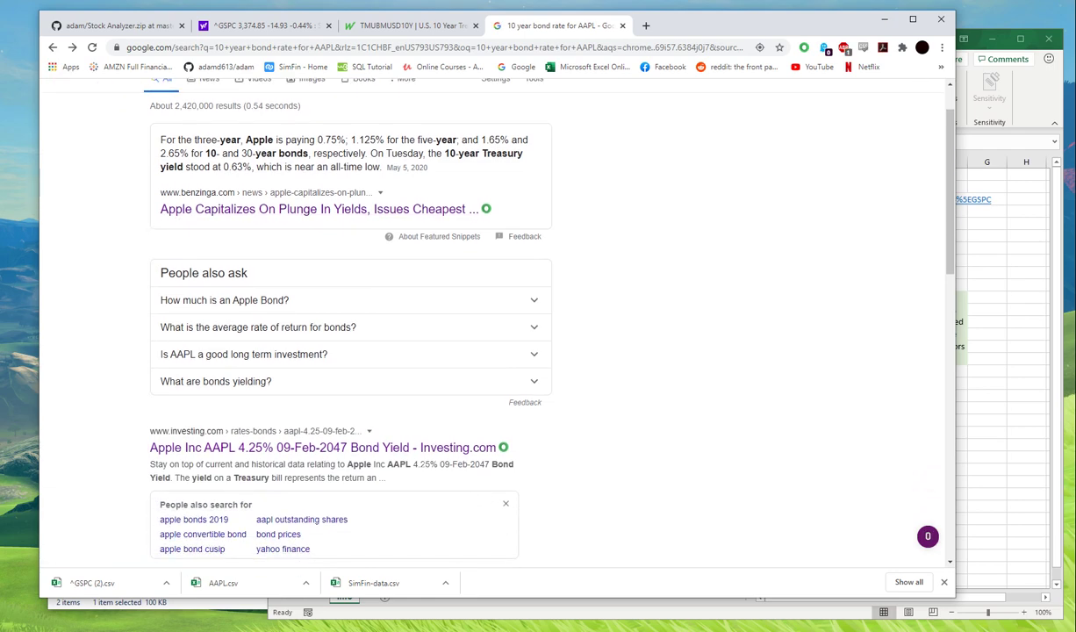
left_click_drag(418, 463, 442, 475)
scroll(468, 474, "down", 3)
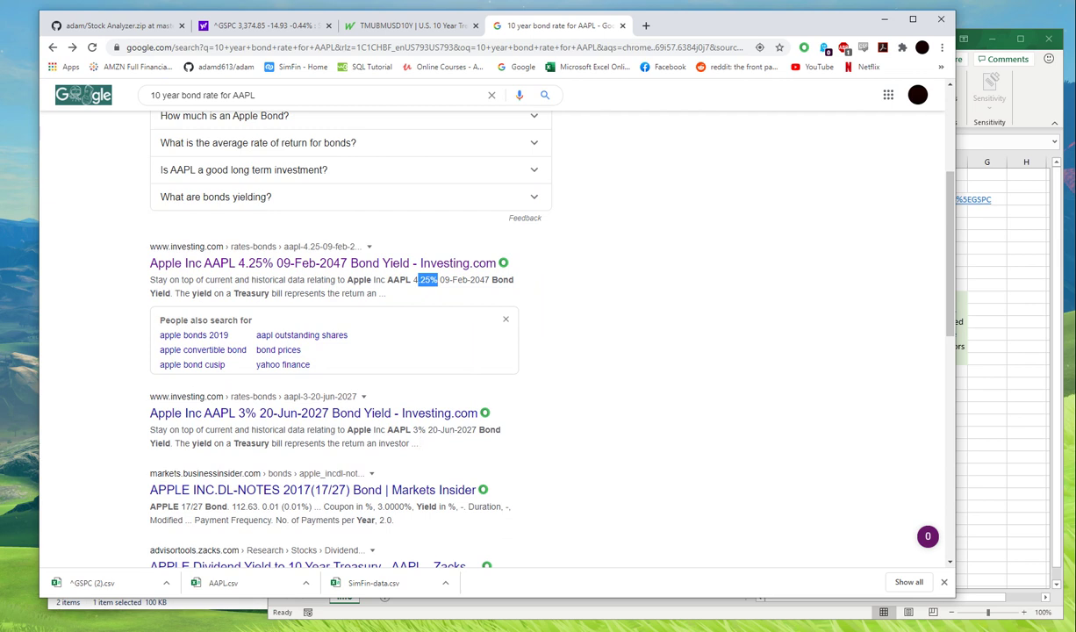
left_click(450, 445)
scroll(575, 515, "down", 1)
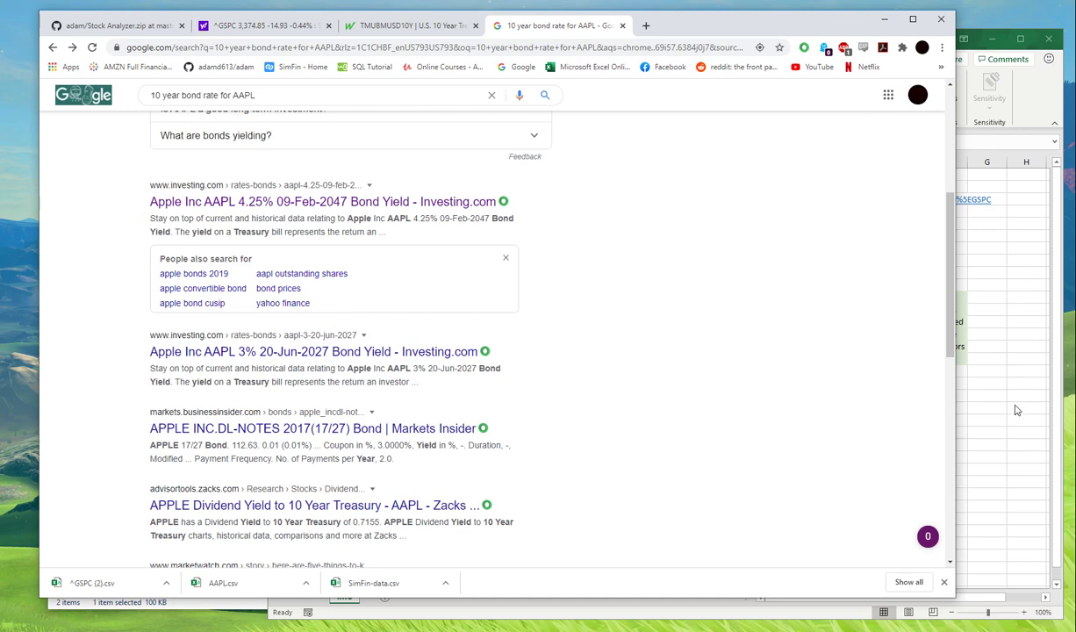
Step: Switch back to the workbook and set The Stock's 10 year bond rate in cell B6 to 3.15%
key("alt+Tab")
type("3")
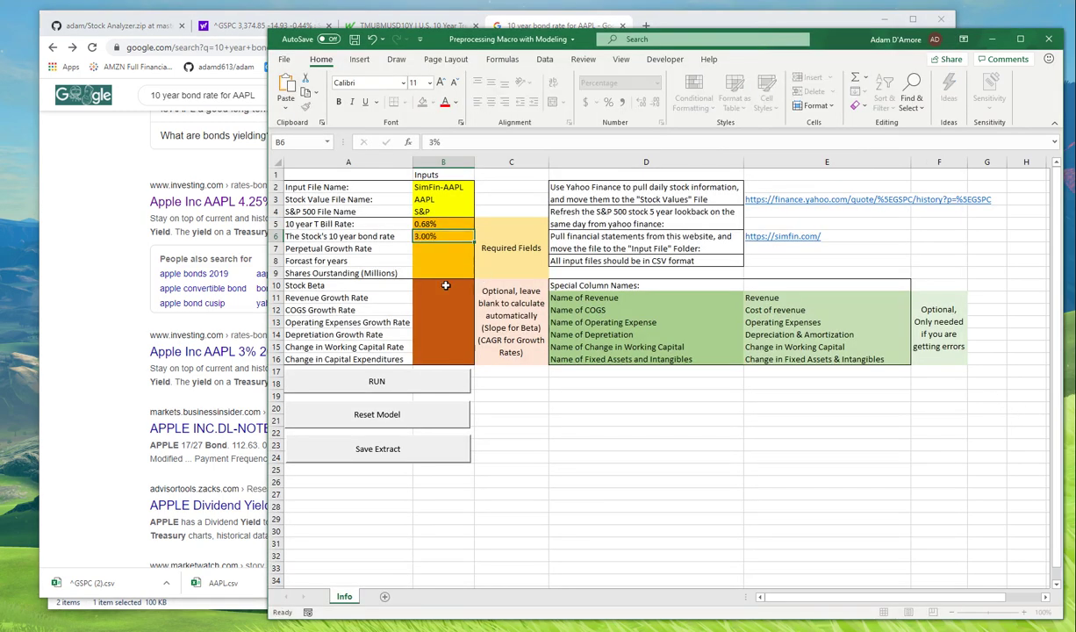
key("Return")
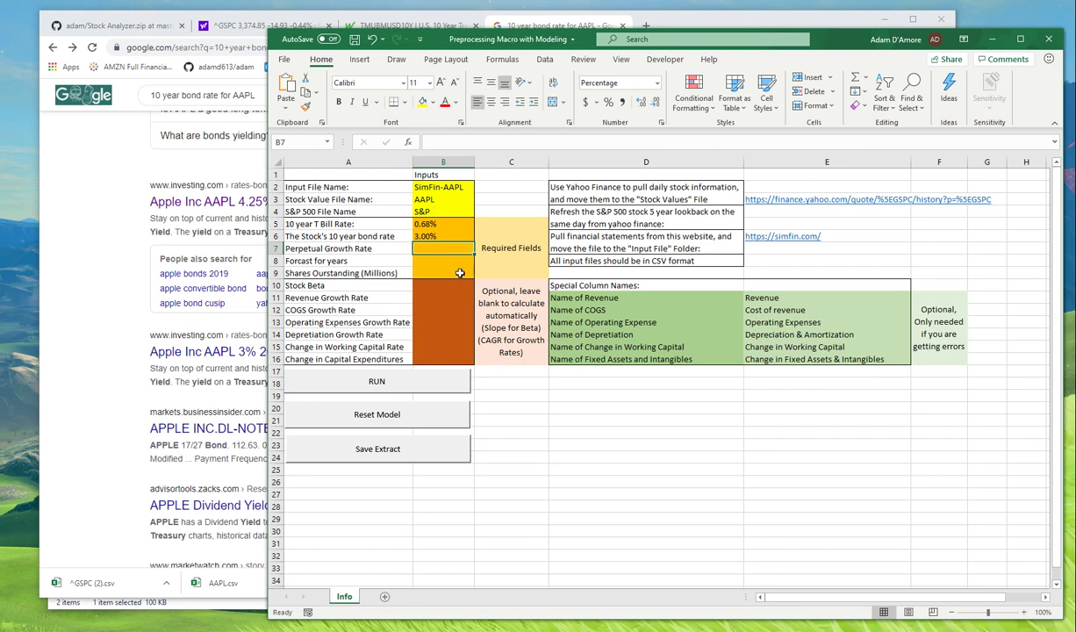
left_click(443, 232)
type("3.")
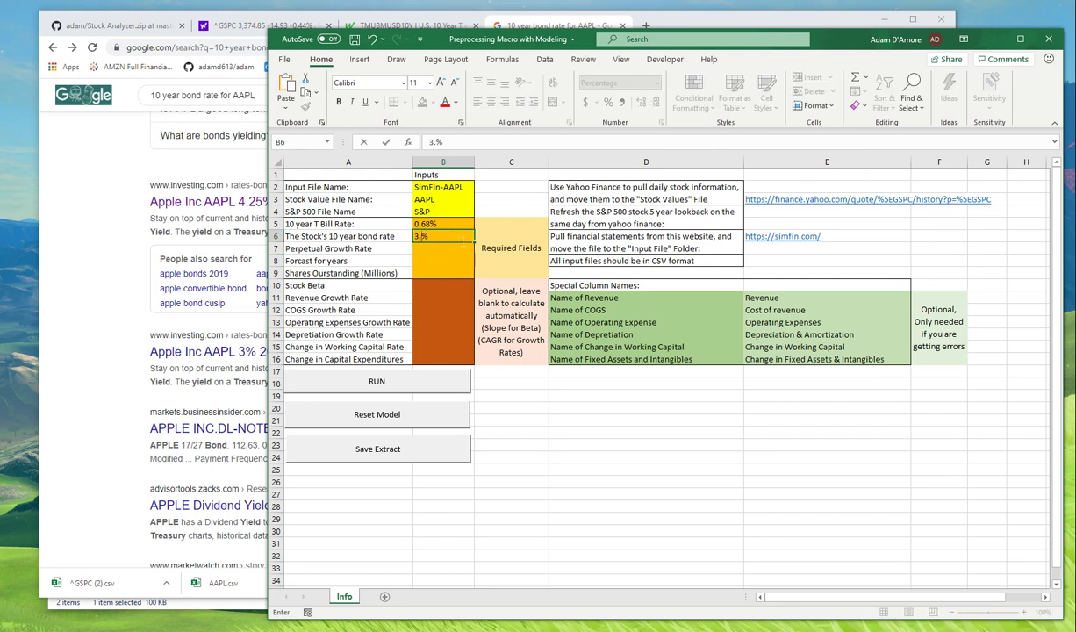
type("15")
key("Return")
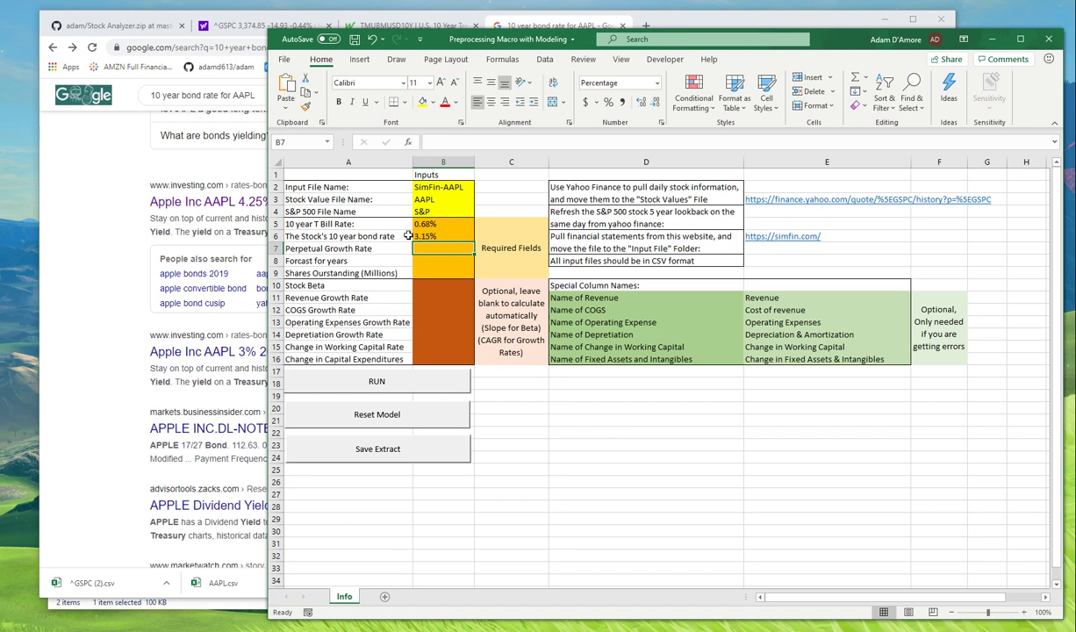
Step: Set the Perpetual Growth Rate in cell B7 to 2% and the number of forecast years in cell B8 to 5
type("2")
key("Return")
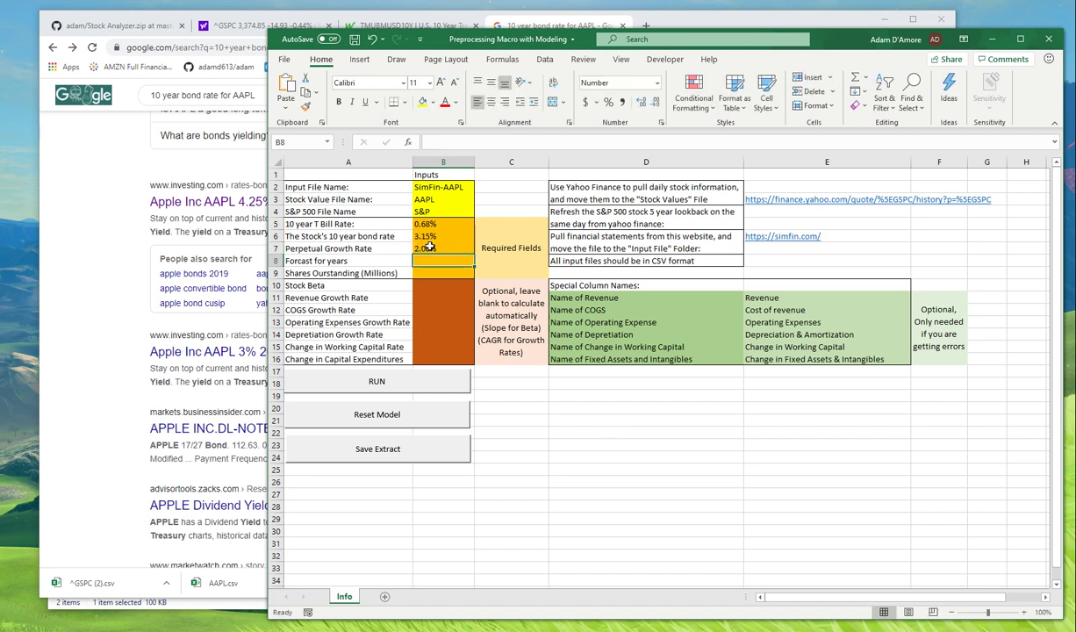
left_click(434, 249)
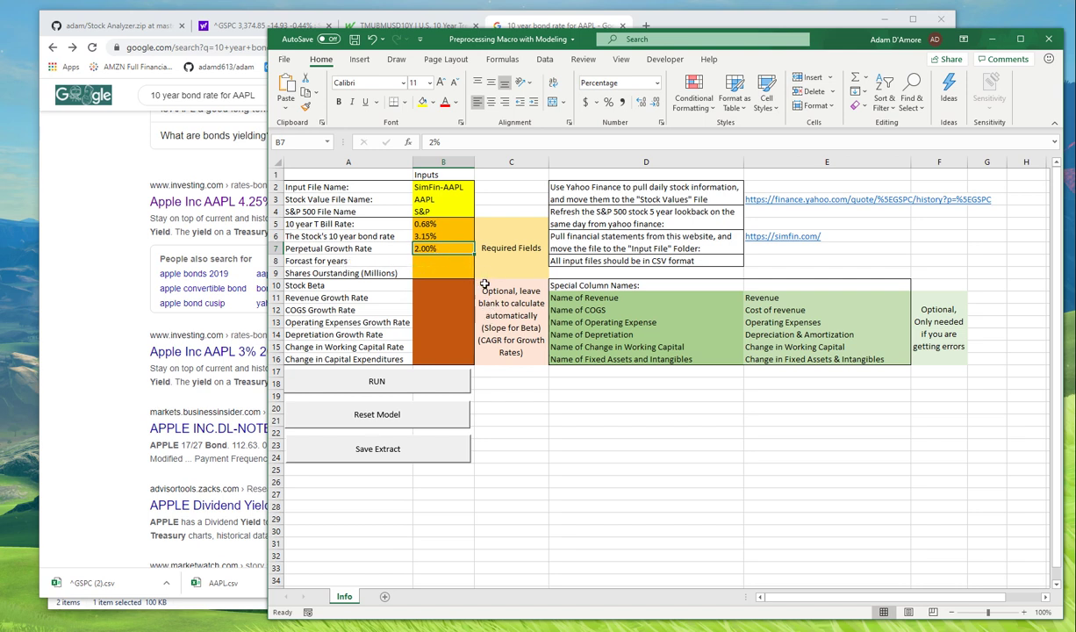
left_click(449, 259)
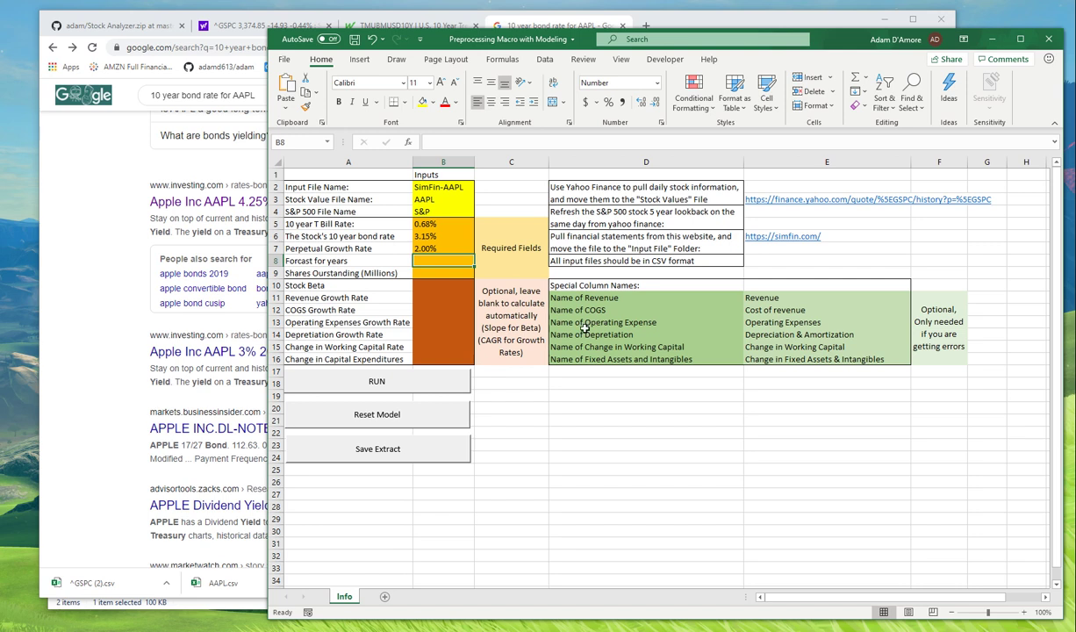
type("5")
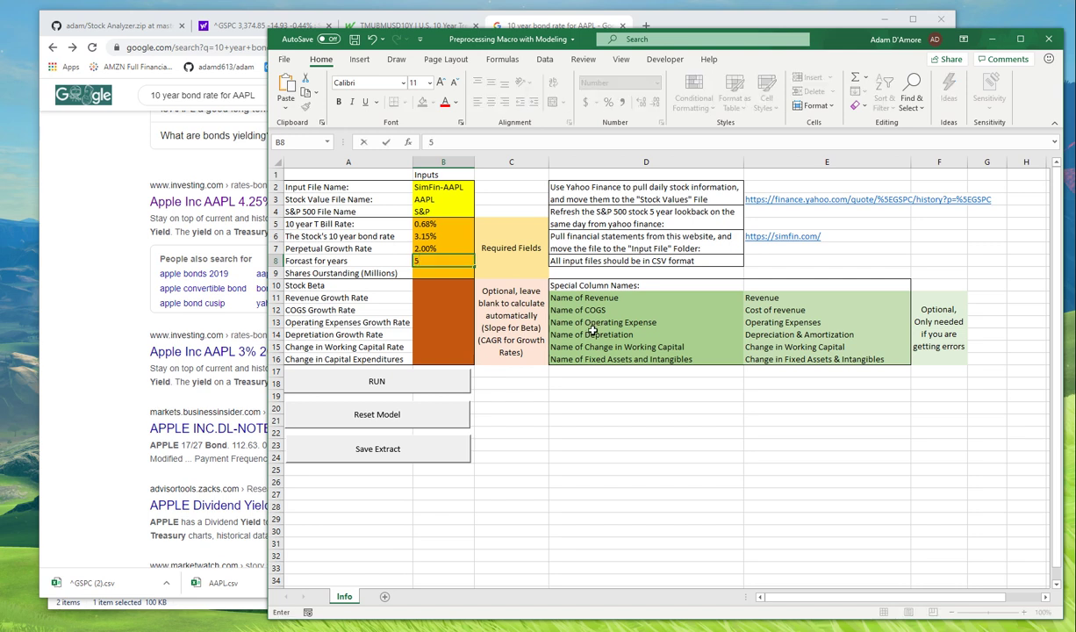
key("Return")
key("Up")
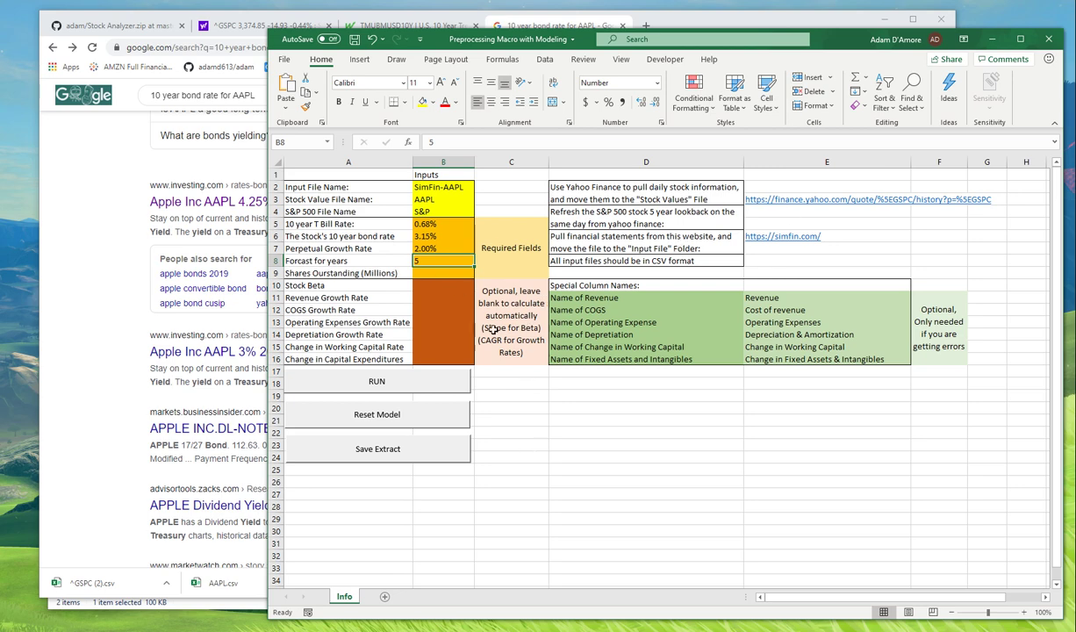
left_click(392, 263)
Step: Select the shares outstanding cell B9 and search the web for "aapl shares outstanding" in the browser
left_click(425, 273)
left_click(121, 255)
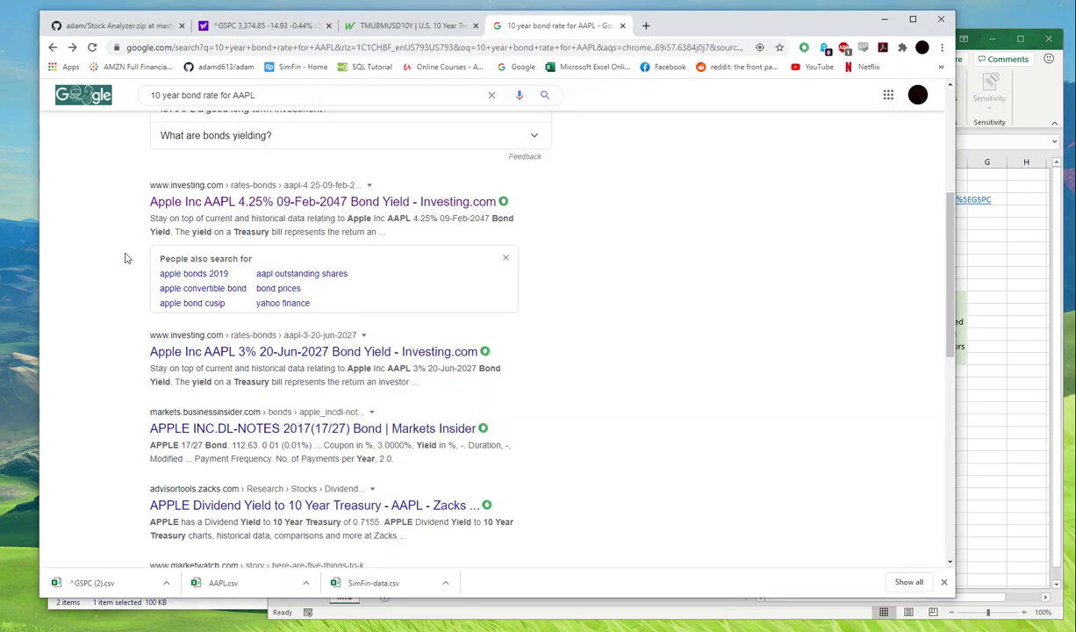
scroll(170, 262, "up", 5)
left_click_drag(285, 105, 29, 116)
type("AAP")
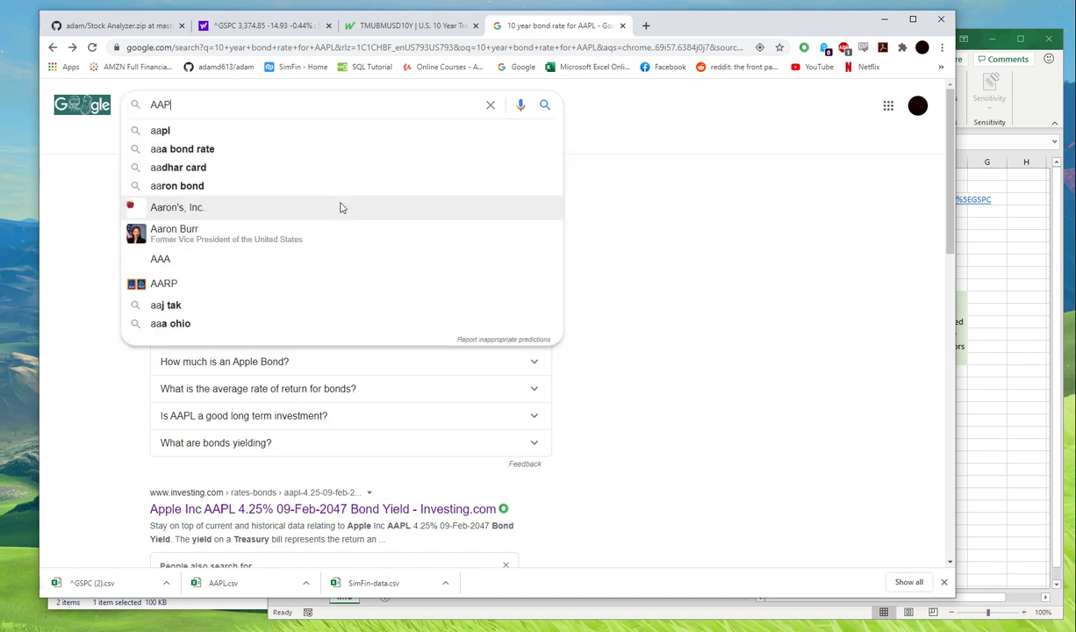
type("L shares outst")
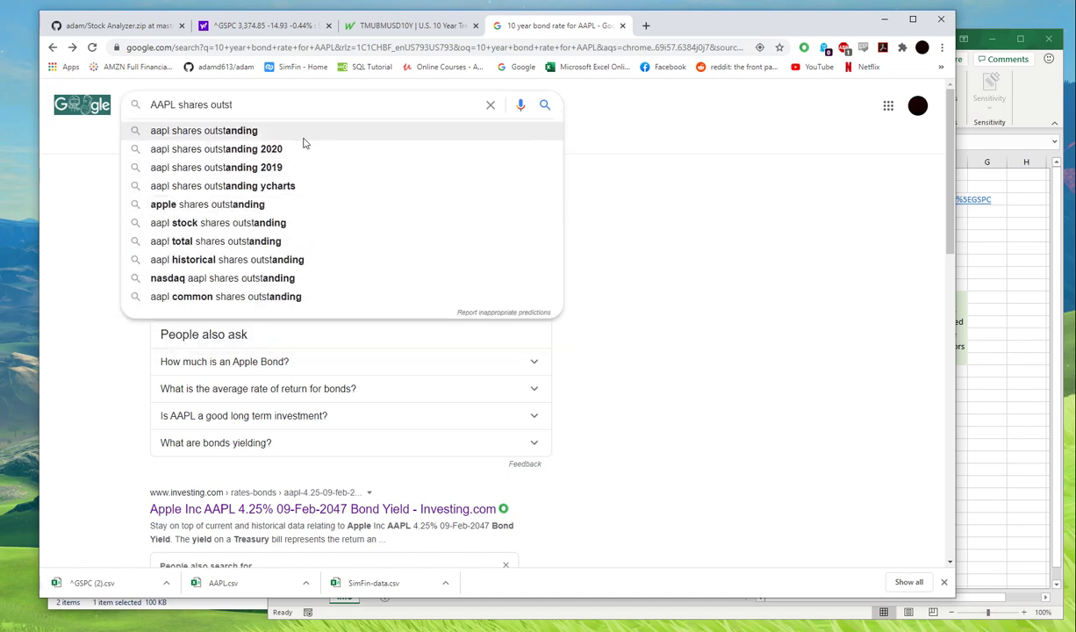
left_click(303, 131)
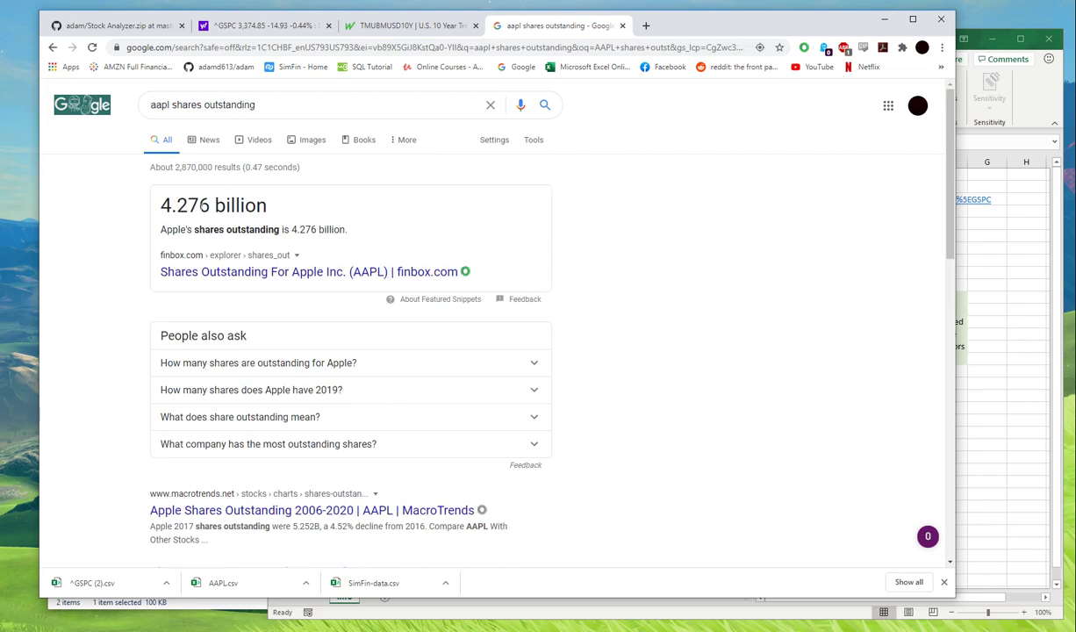
Step: Return to the workbook and enter 4276 as the shares outstanding in millions in cell B9
left_click(1038, 355)
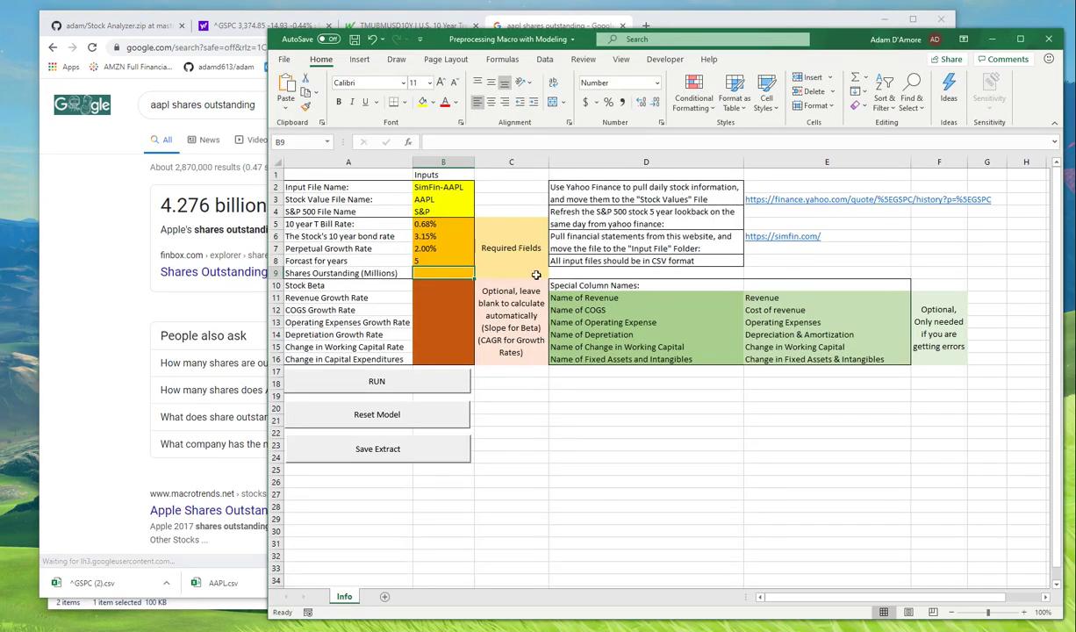
type("4276")
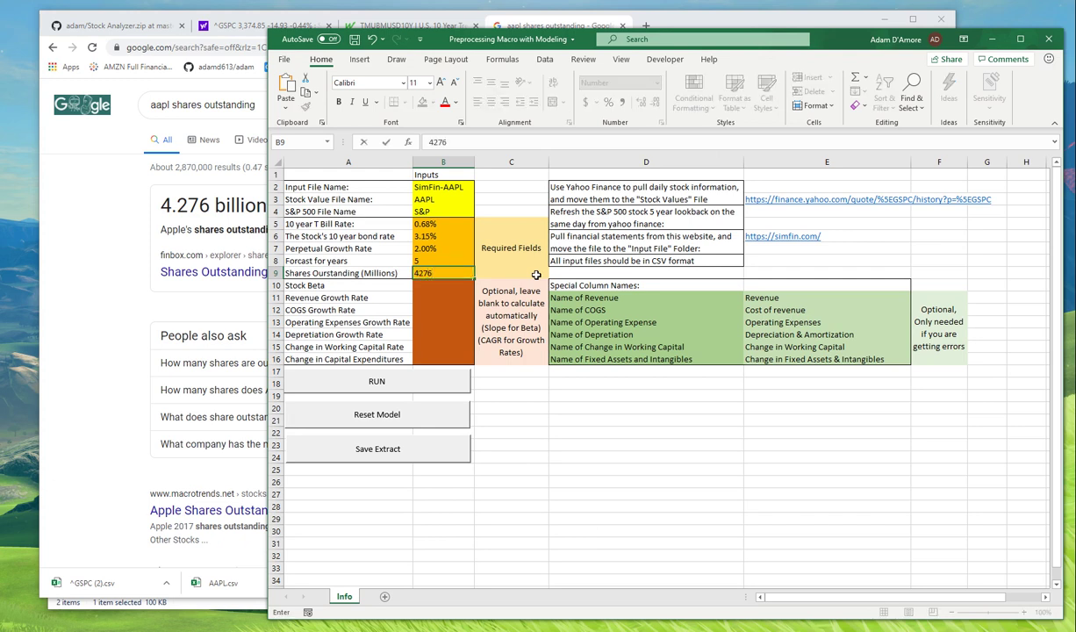
key("Return")
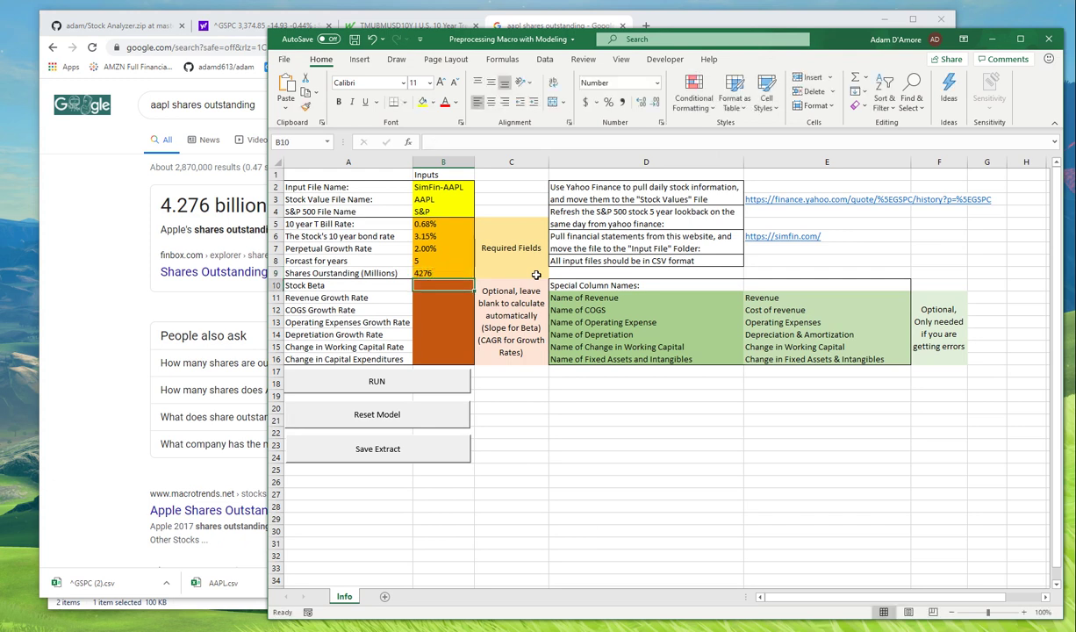
Step: Select the Stock Beta cell B10 and search the web for "Beta of AAPL" in the browser
left_click_drag(463, 289, 461, 354)
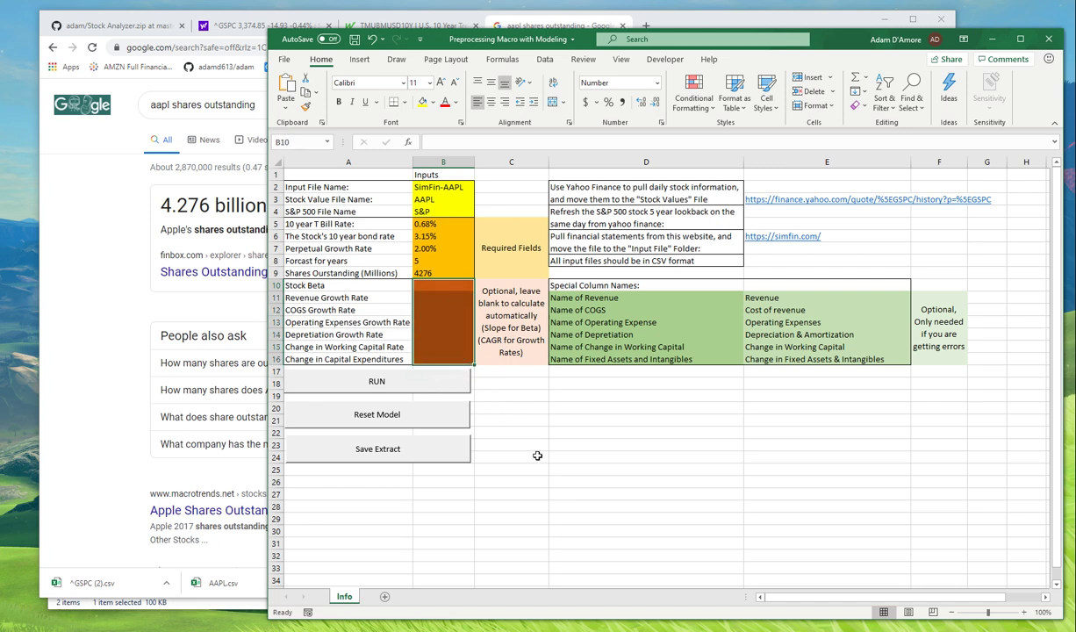
left_click(441, 281)
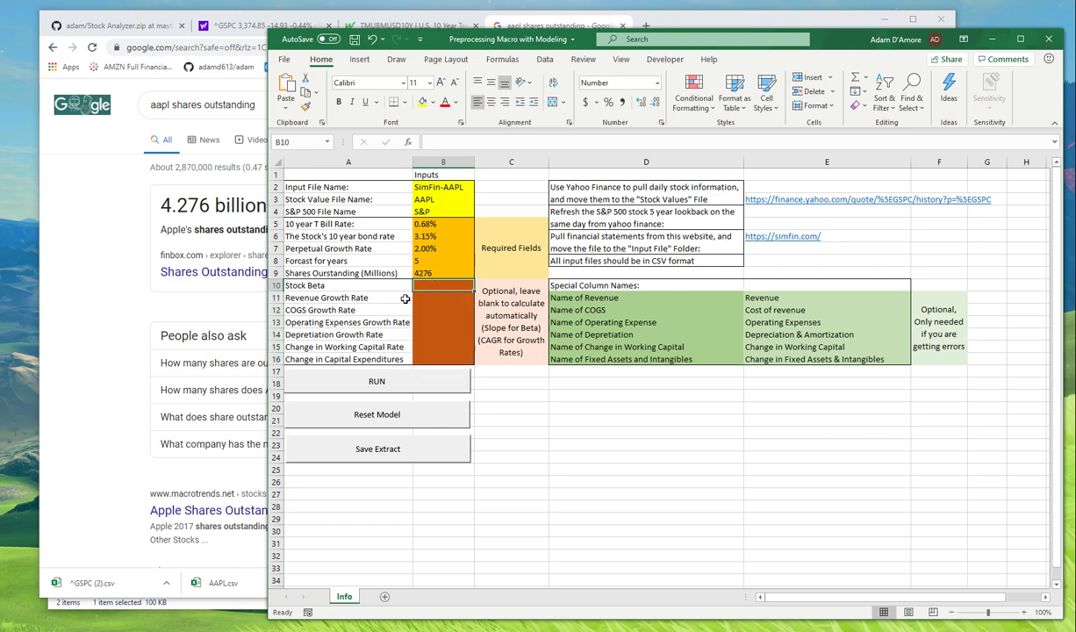
left_click_drag(117, 255, 155, 207)
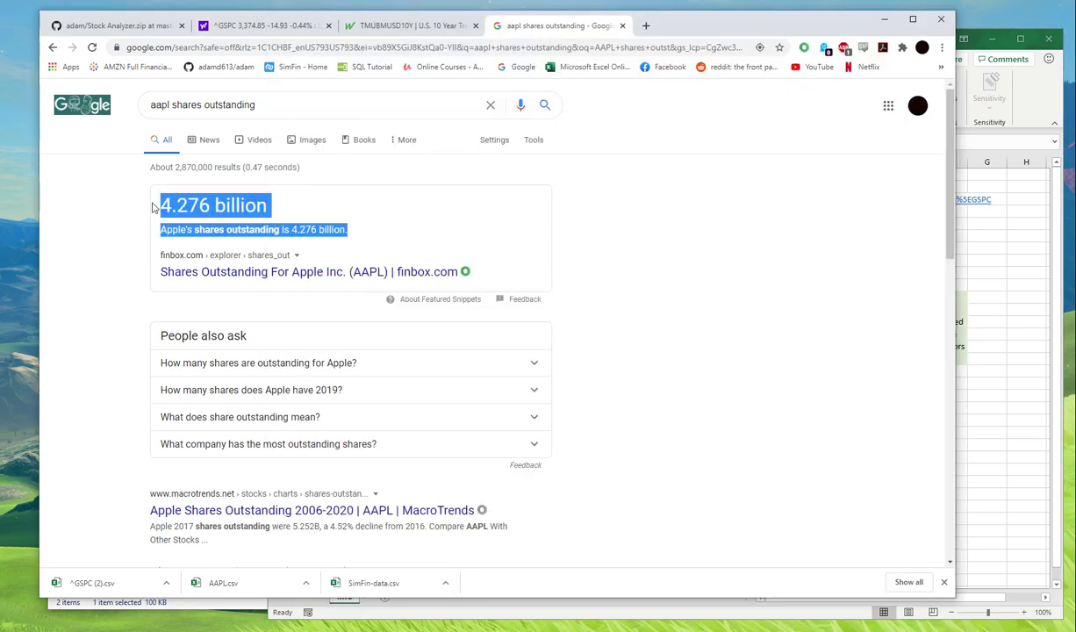
triple_click(200, 105)
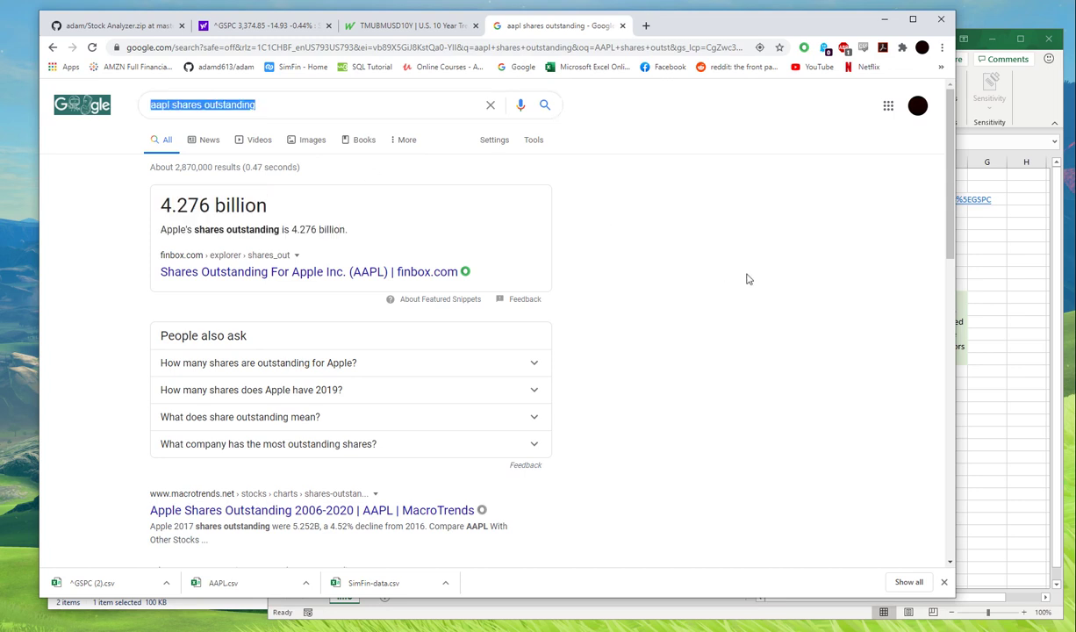
type("Beta")
key("Return")
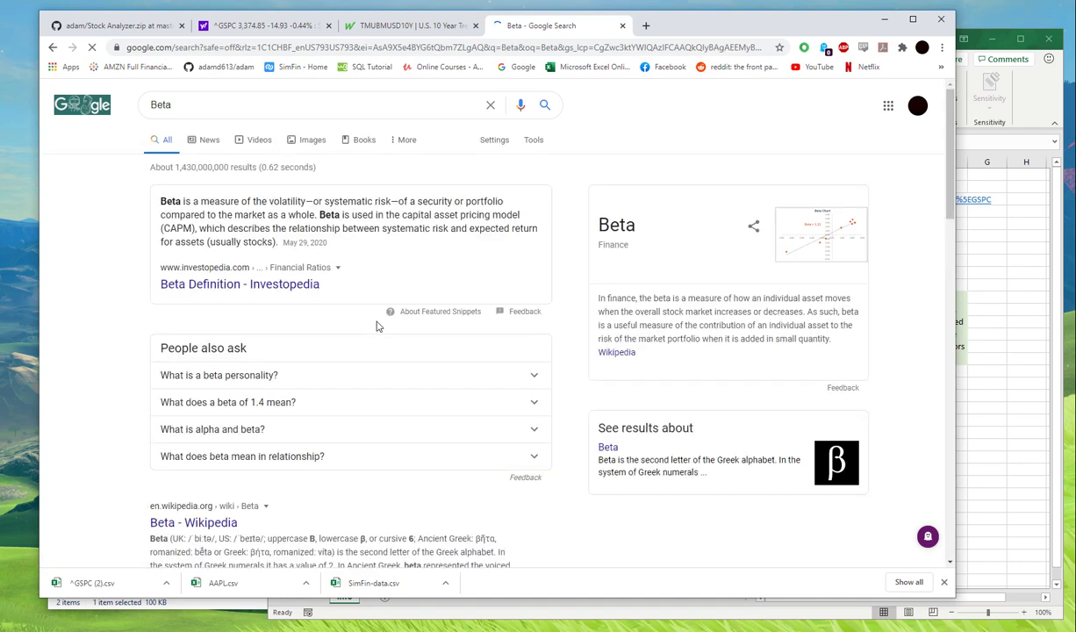
left_click(203, 105)
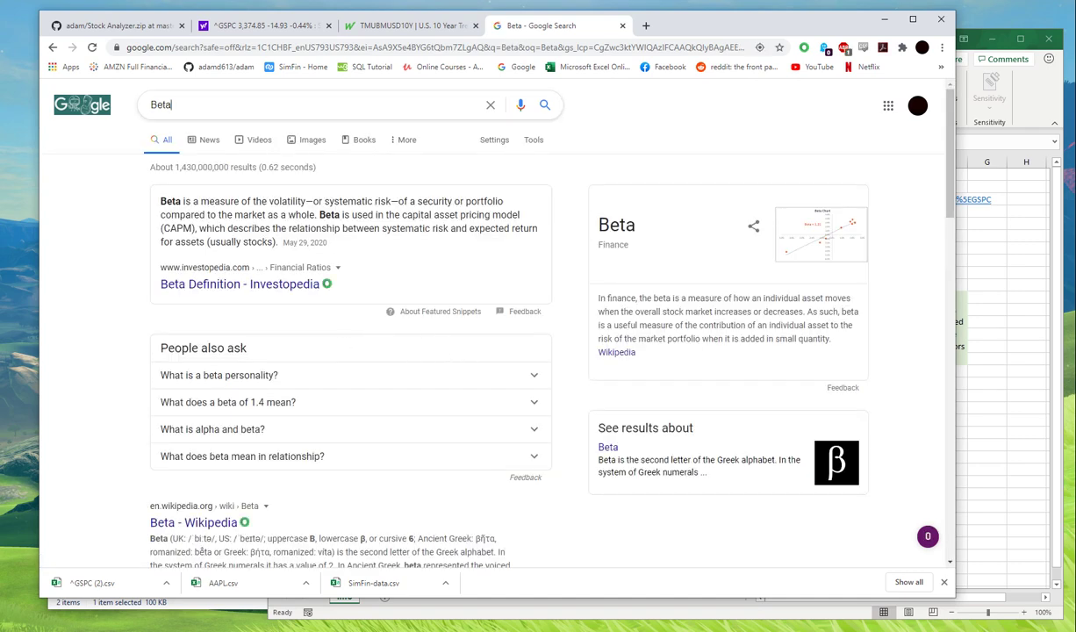
type("of AAPL")
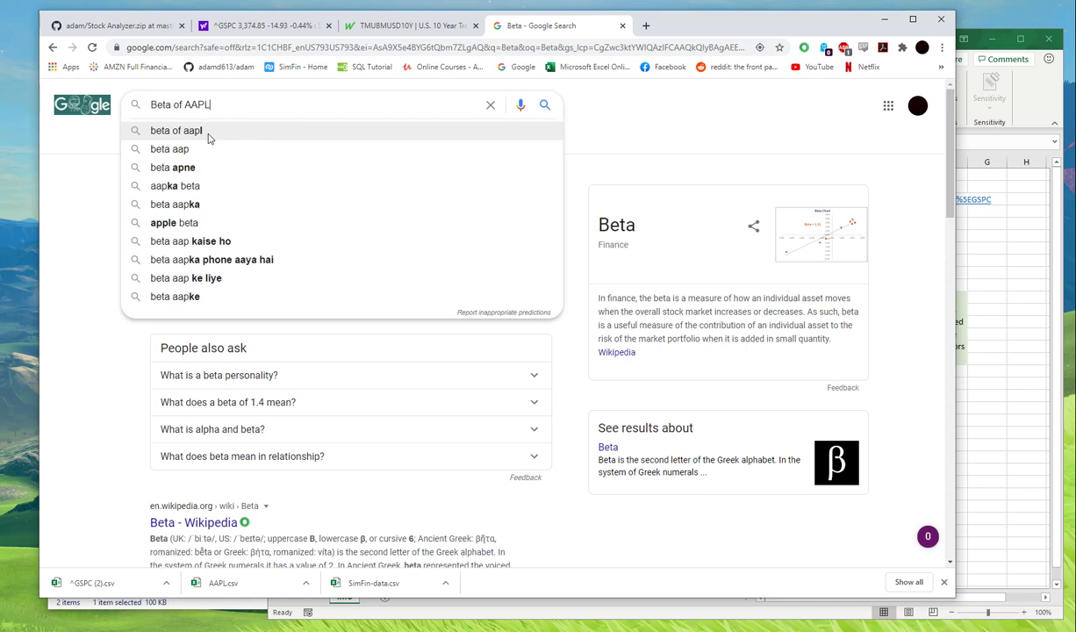
key("Return")
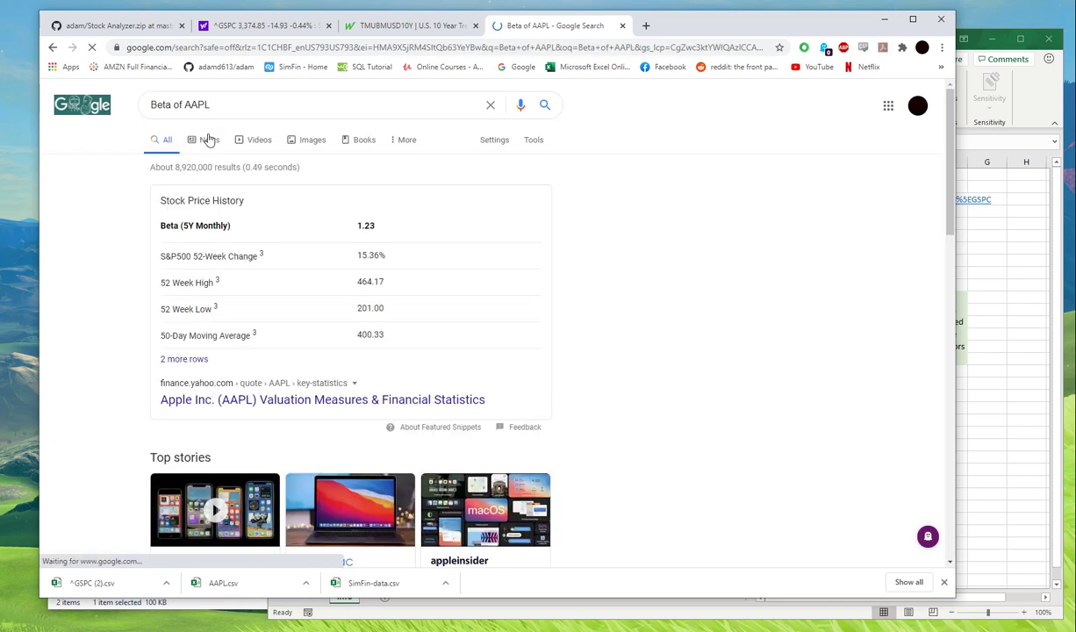
Step: Return to the workbook and enter 1.23 as the Stock Beta in cell B10
double_click(366, 226)
left_click(998, 373)
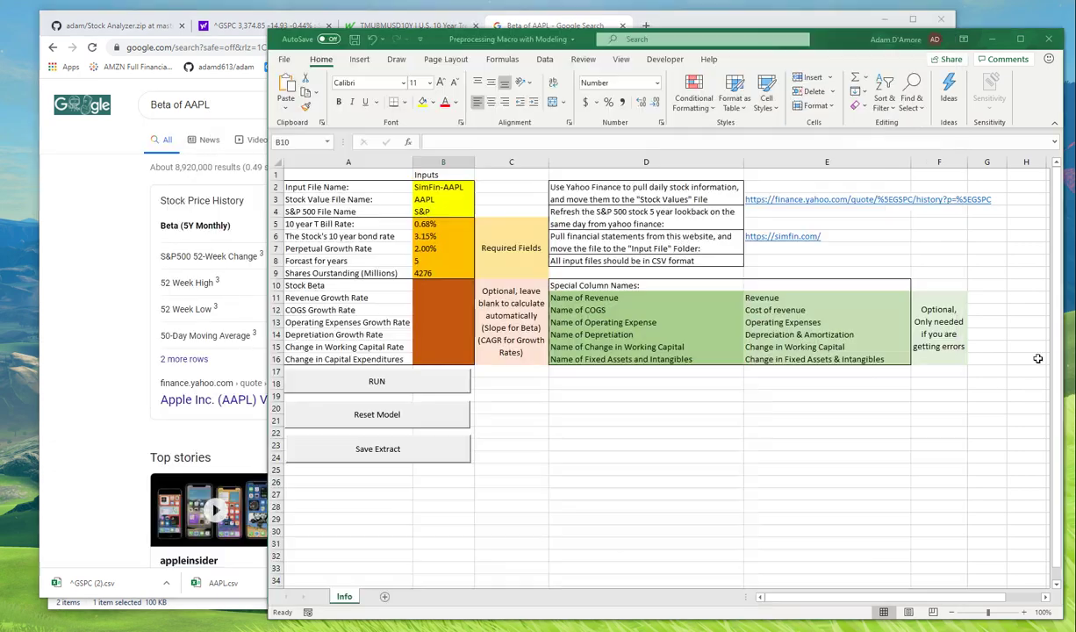
type("1.23")
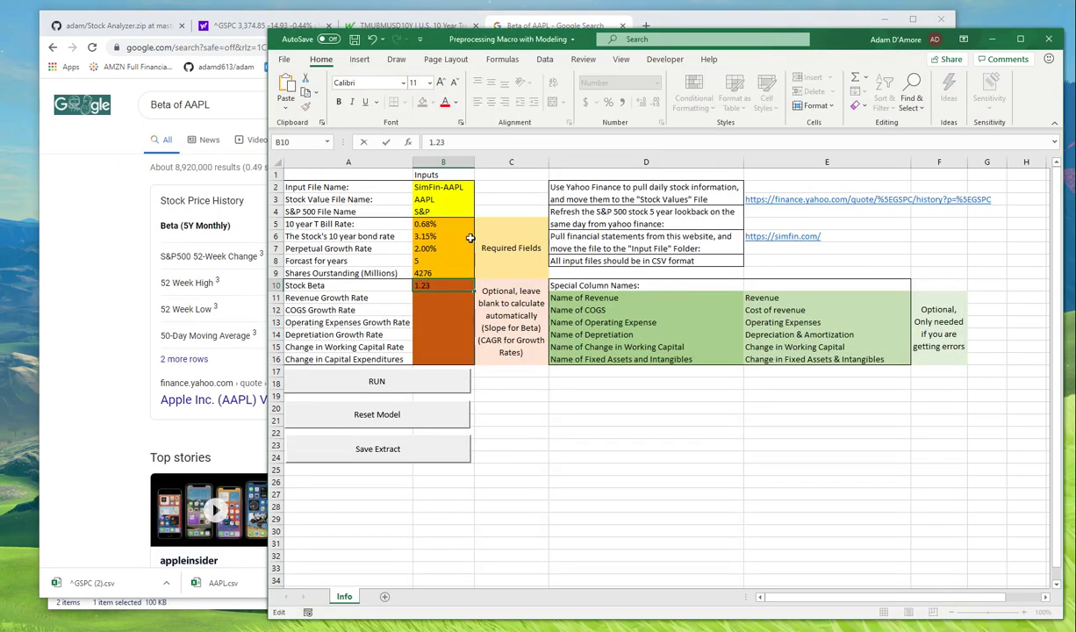
key("Return")
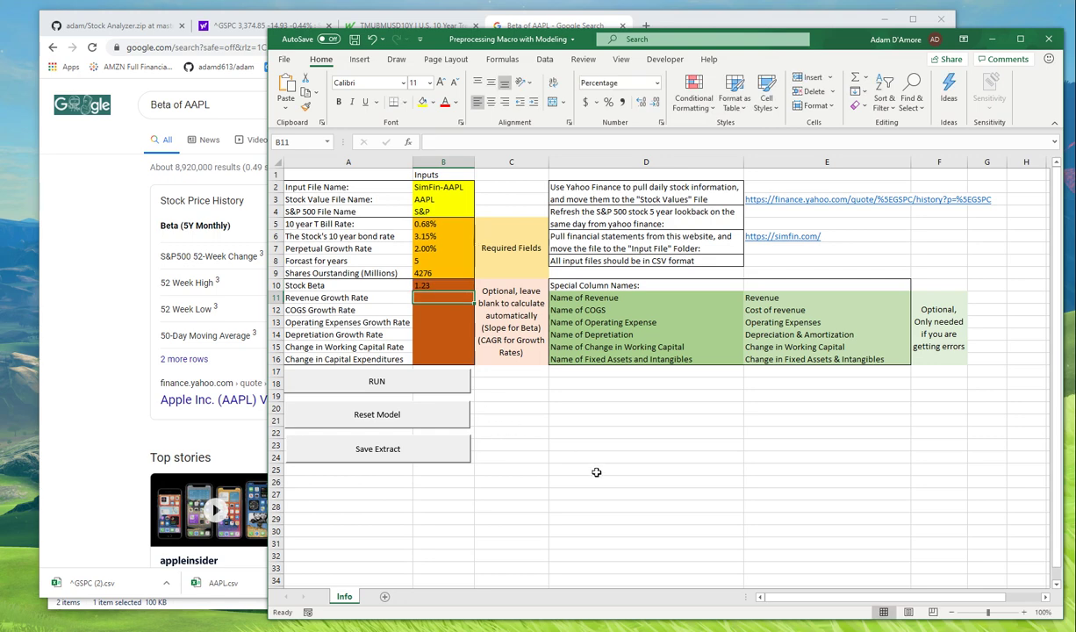
left_click(89, 316)
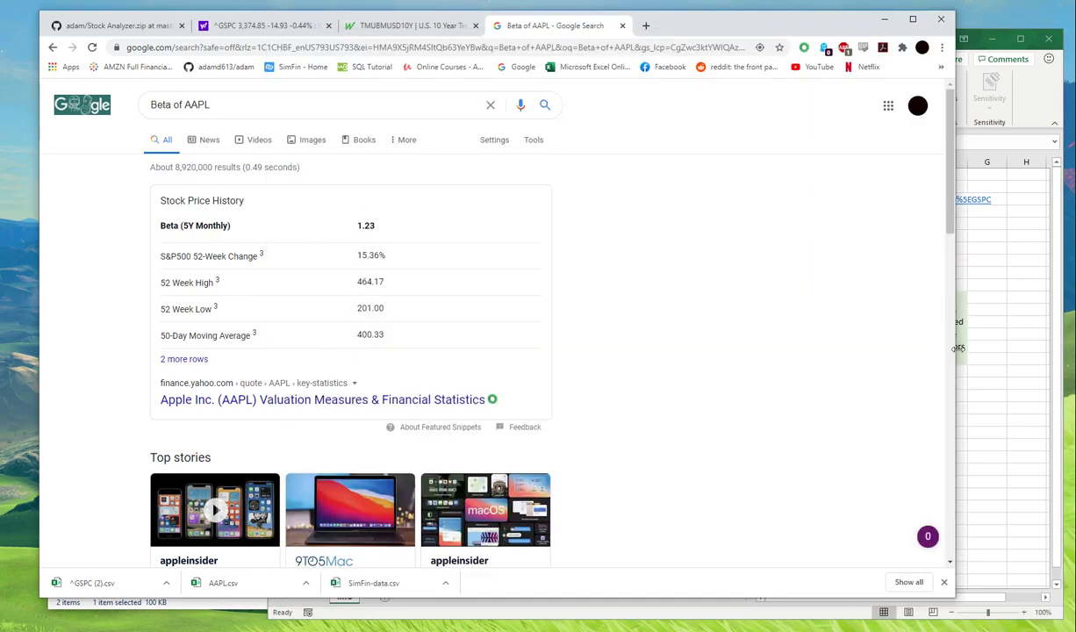
key("alt+Tab")
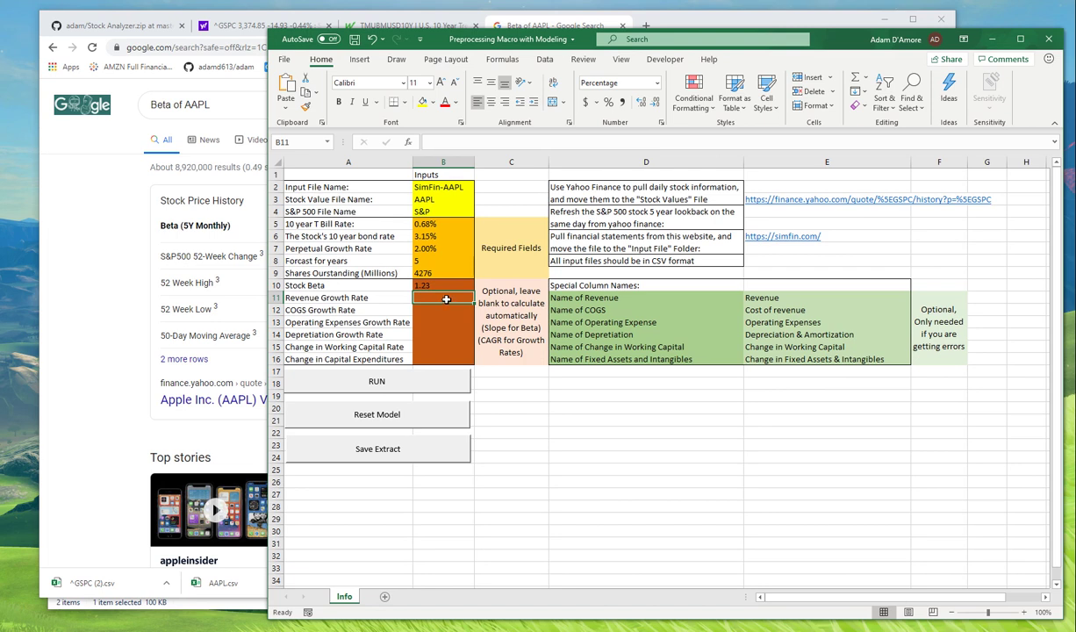
left_click_drag(446, 299, 448, 356)
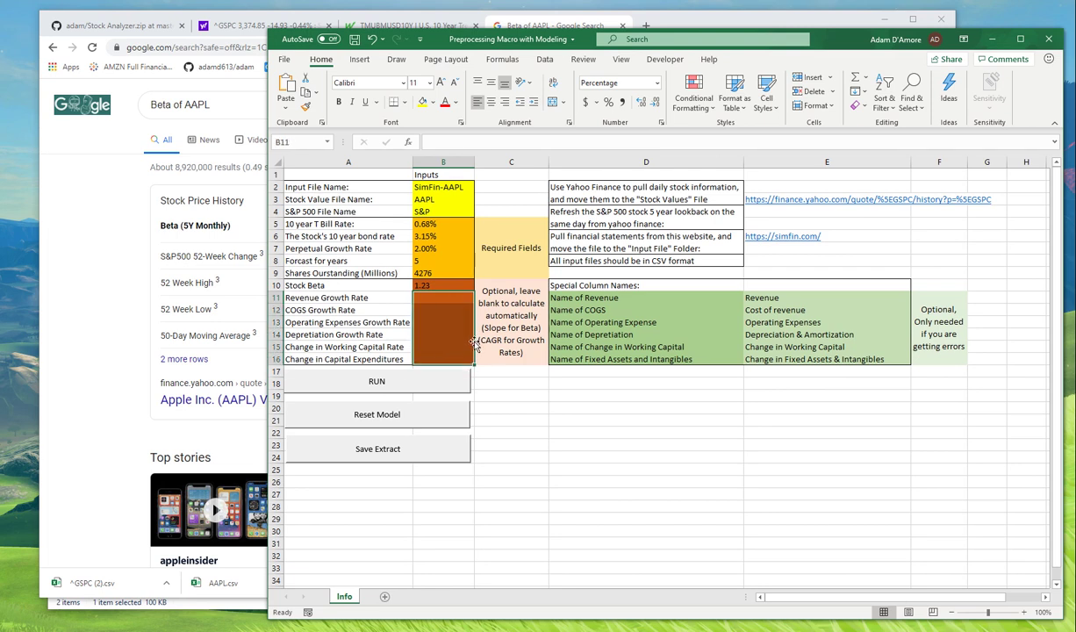
left_click(453, 298)
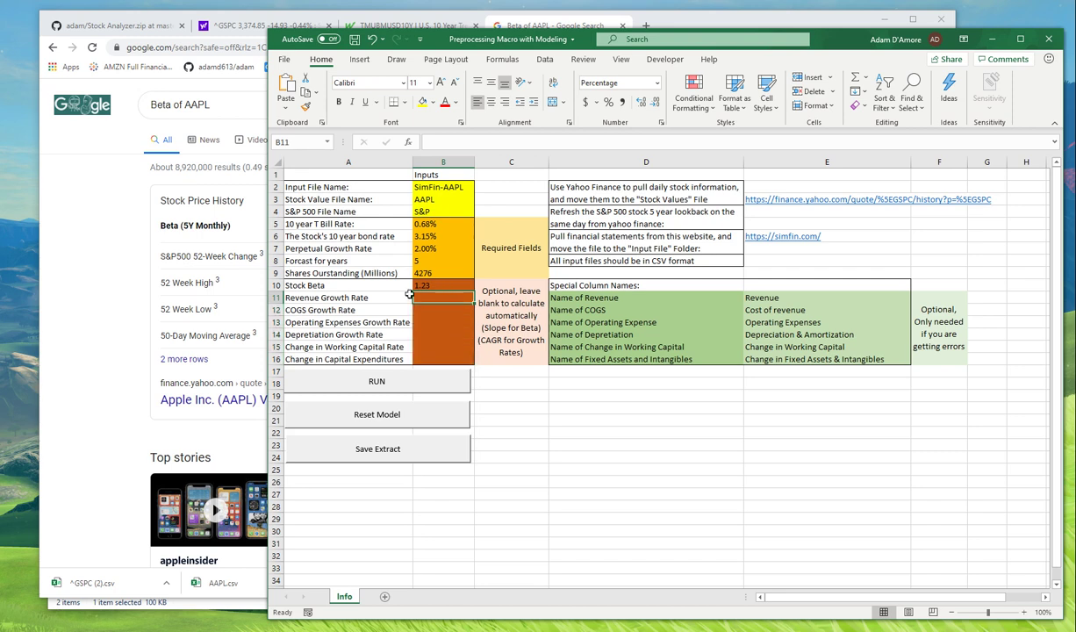
Step: Switch to File Explorer and open the SimFin-AAPL file from the Input Files folder of Stock Analyzer
left_click(208, 605)
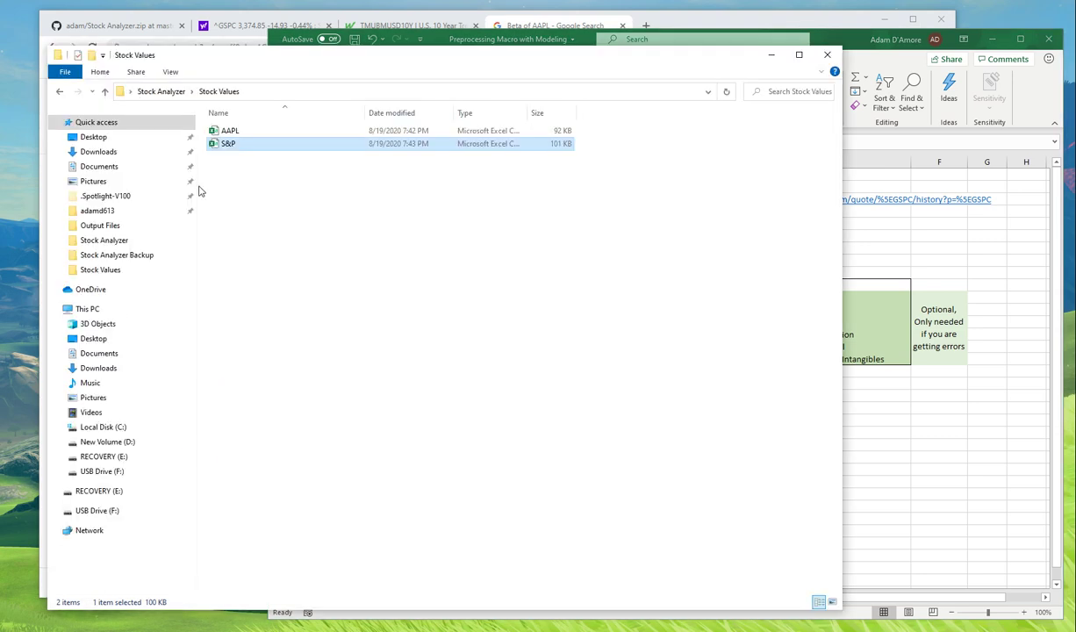
left_click(59, 92)
double_click(259, 132)
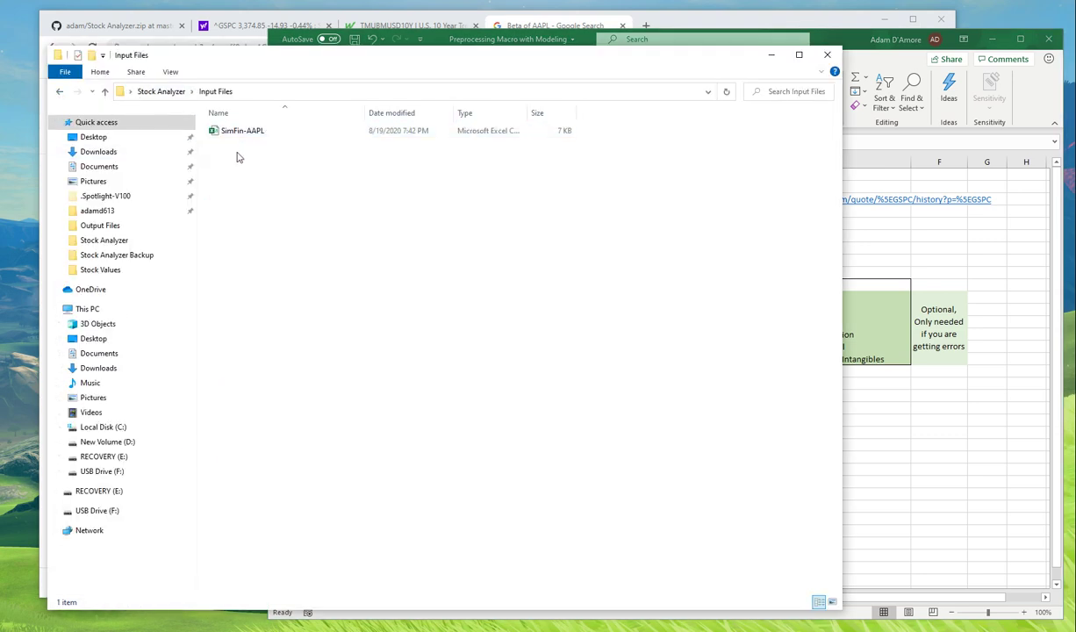
double_click(255, 134)
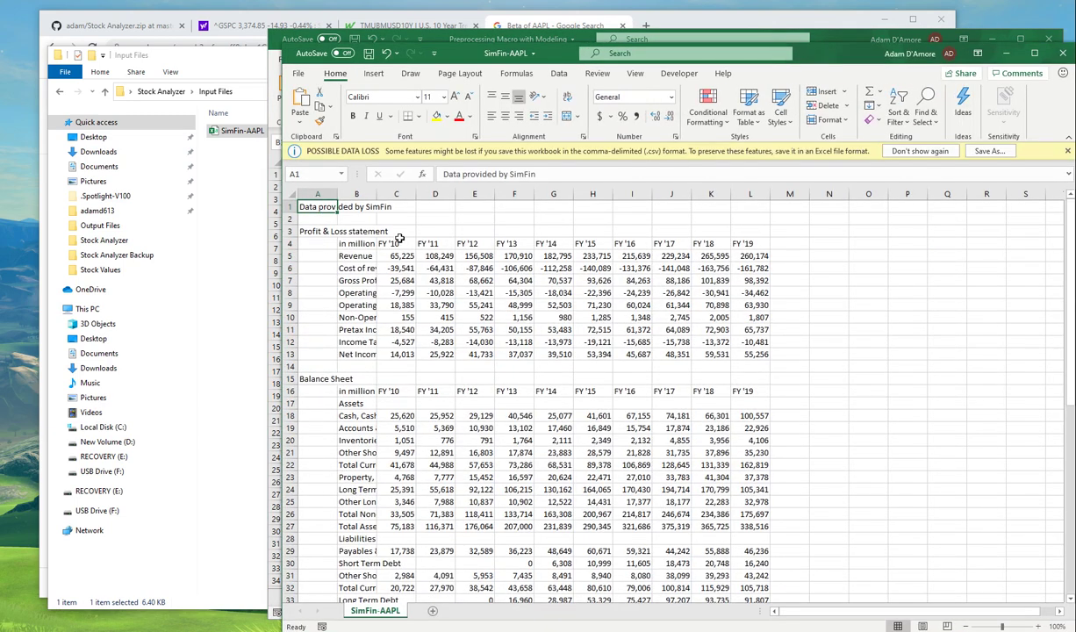
Step: Examine the FY '10 to FY '19 revenue figures in the Profit & Loss statement and the empty columns beside them
mouse_move(399, 242)
left_mouse_down()
mouse_move(751, 252)
mouse_move(564, 234)
mouse_move(405, 244)
left_mouse_up()
left_click(784, 305)
left_click(411, 254)
left_click(758, 255)
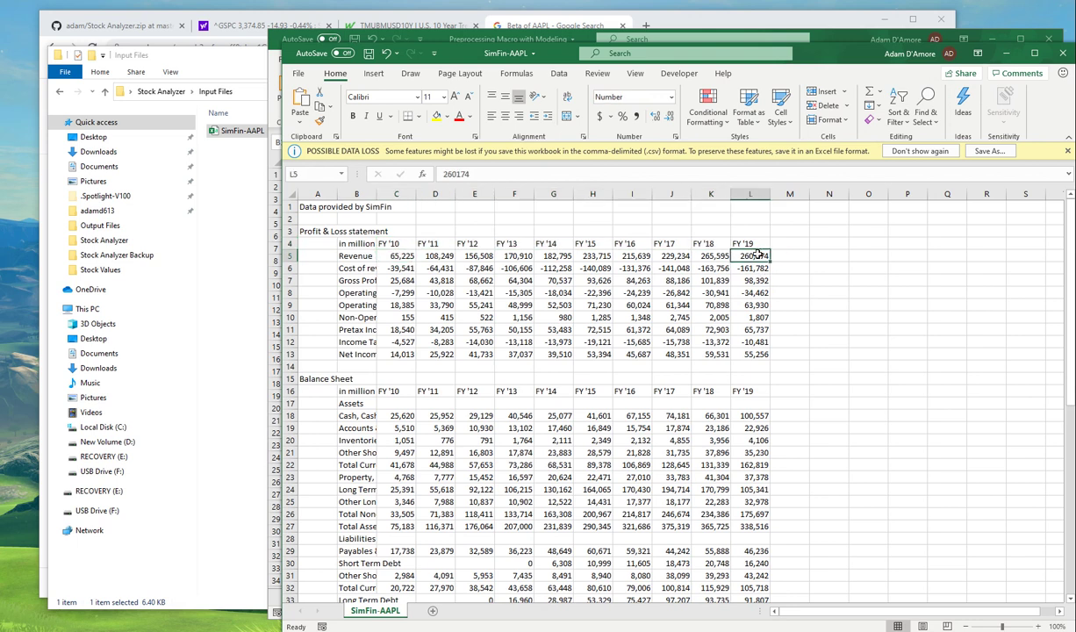
left_click(397, 254)
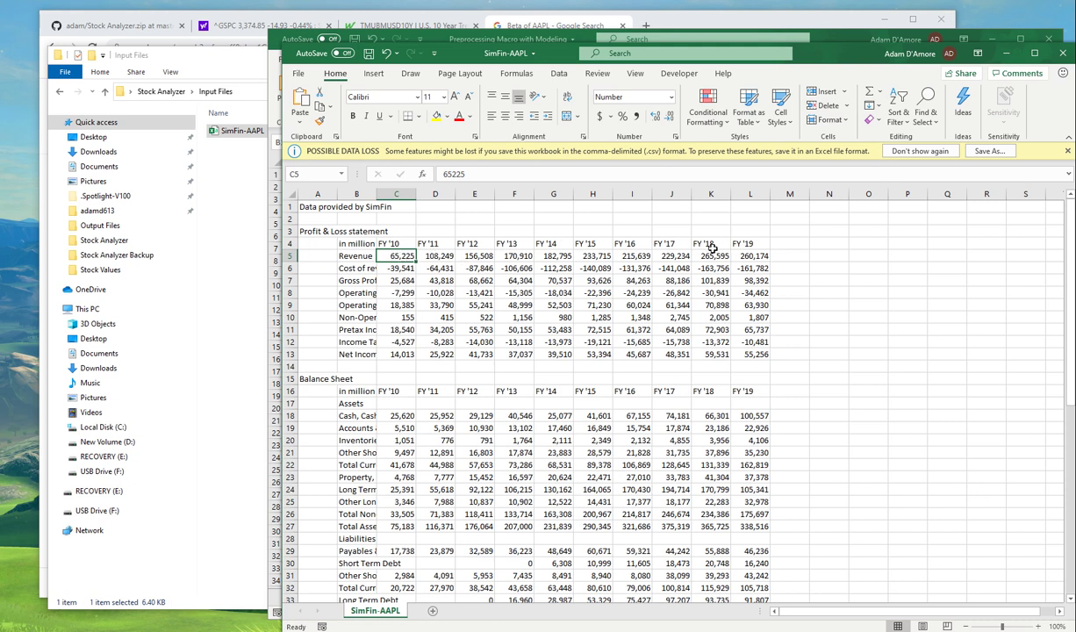
left_click_drag(777, 263, 1002, 243)
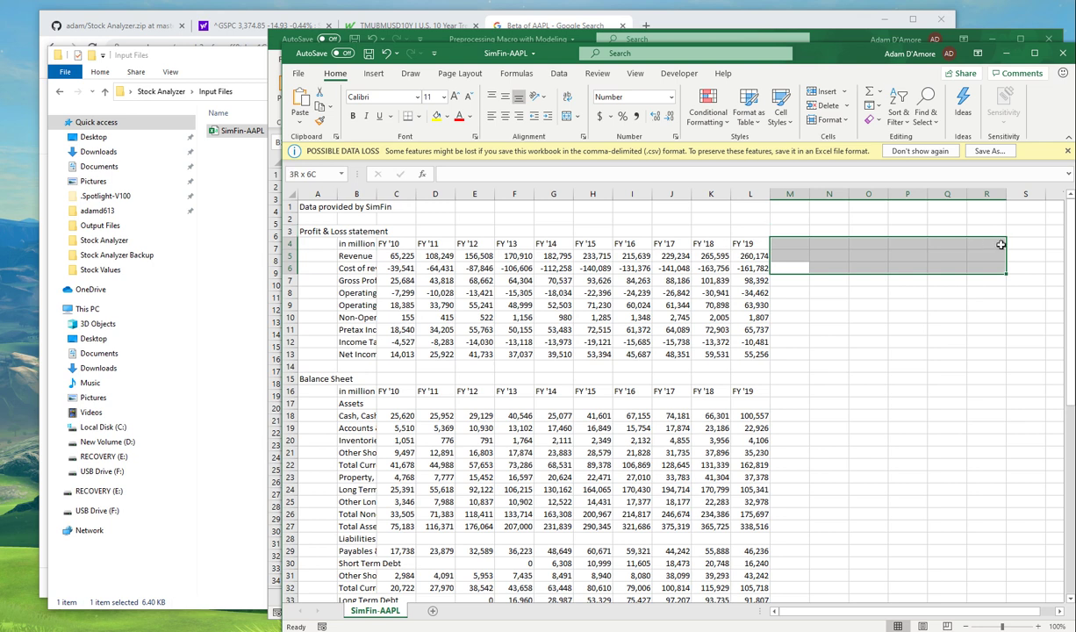
left_click(956, 321)
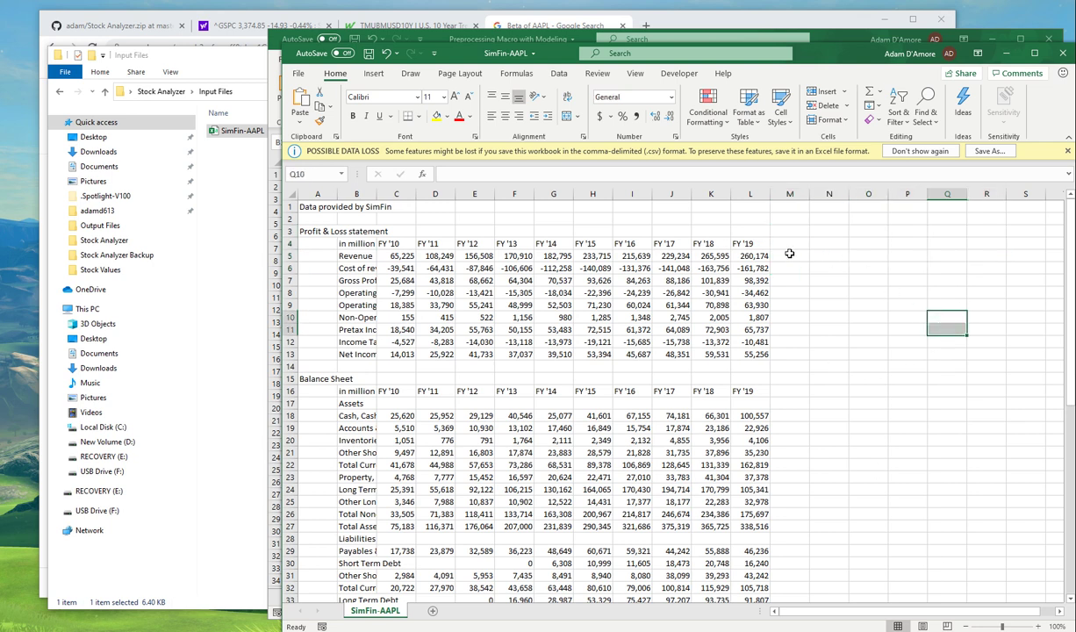
left_click_drag(742, 243, 943, 243)
left_click(829, 354)
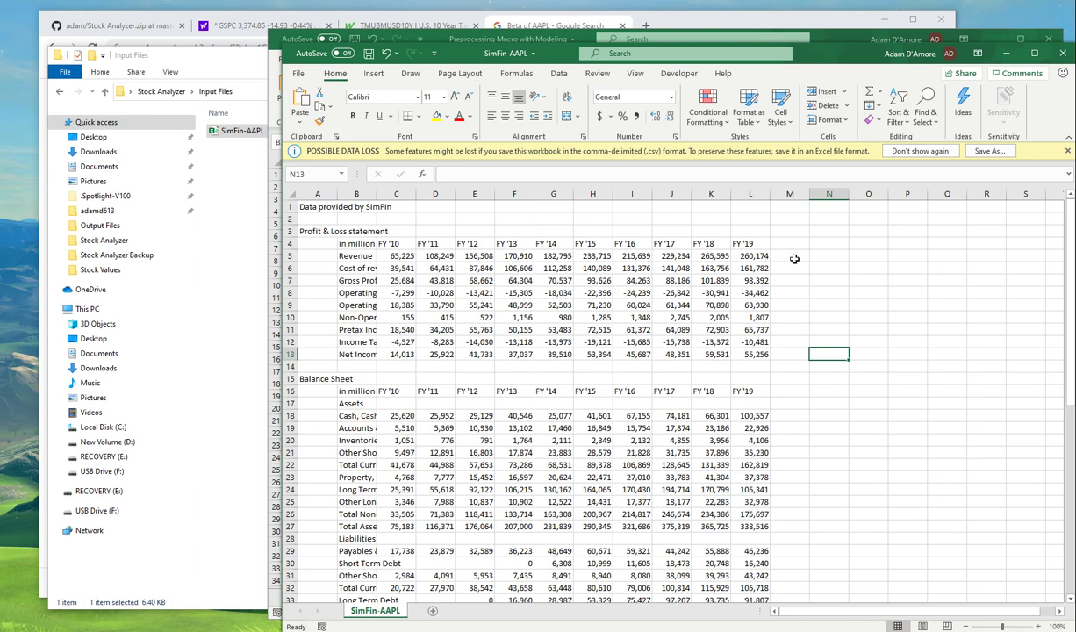
Step: Copy the FY '15 to FY '19 columns H:L over the older years starting at column C, and clear the original columns from H onward
left_click_drag(594, 207, 746, 224)
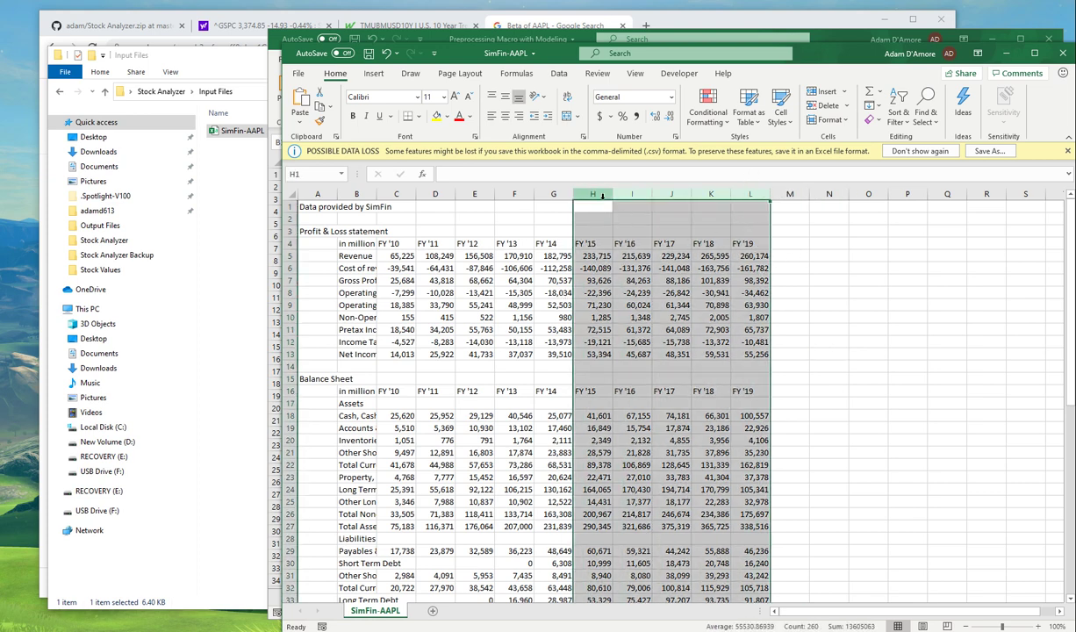
key("ctrl+c")
left_click(392, 193)
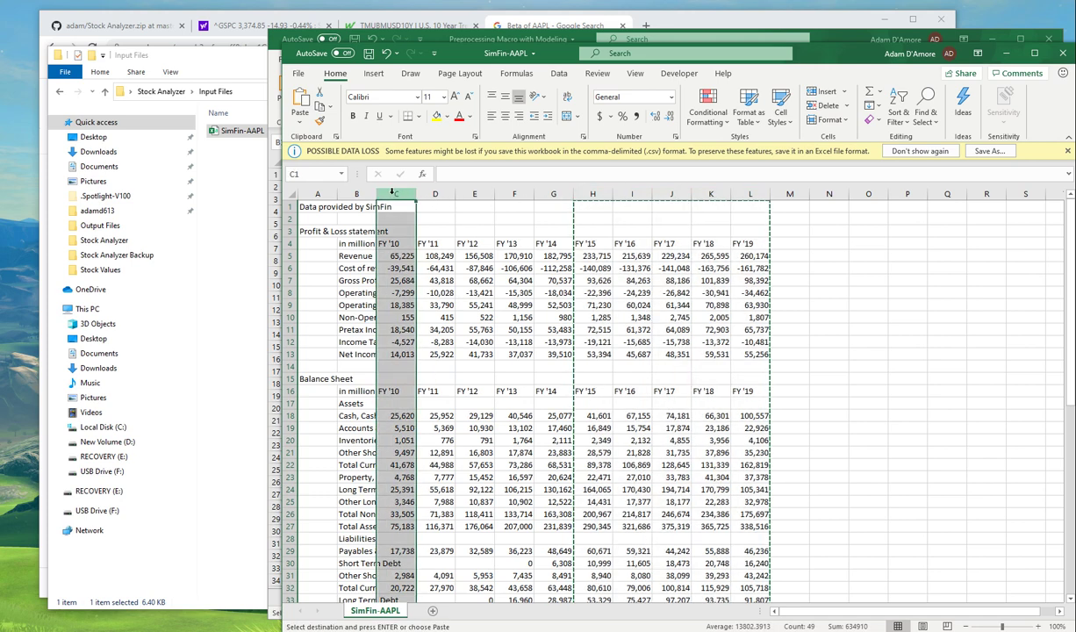
key("ctrl+v")
left_click_drag(593, 193, 794, 187)
key("Delete")
left_click(671, 341)
left_click(525, 283)
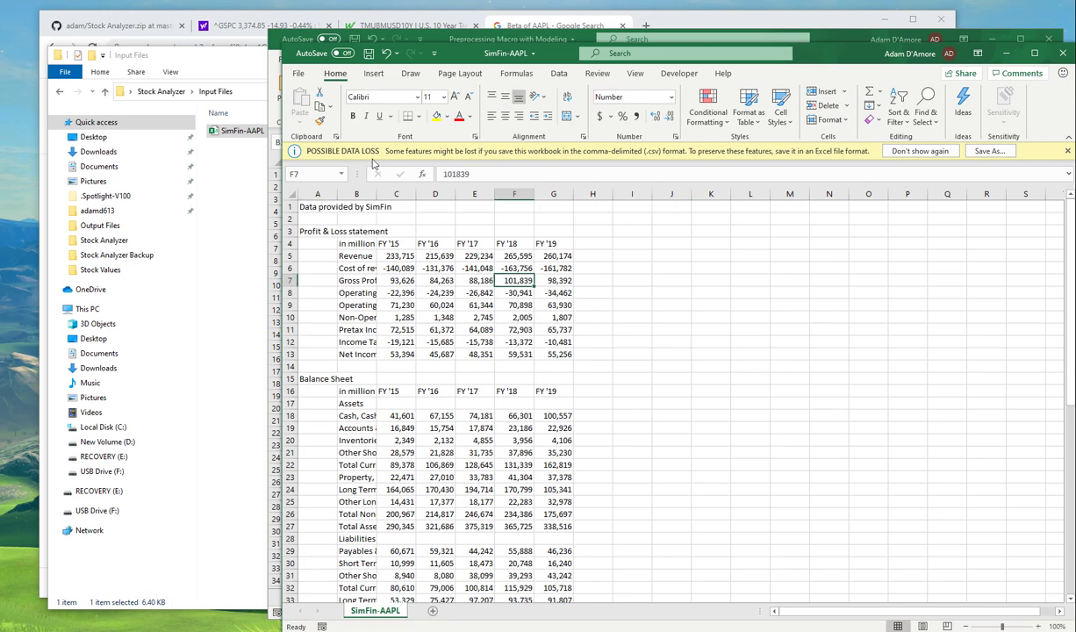
Step: Save the trimmed SimFin-AAPL file and close it to get back to the Preprocessing Macro with Modeling workbook
left_click(369, 53)
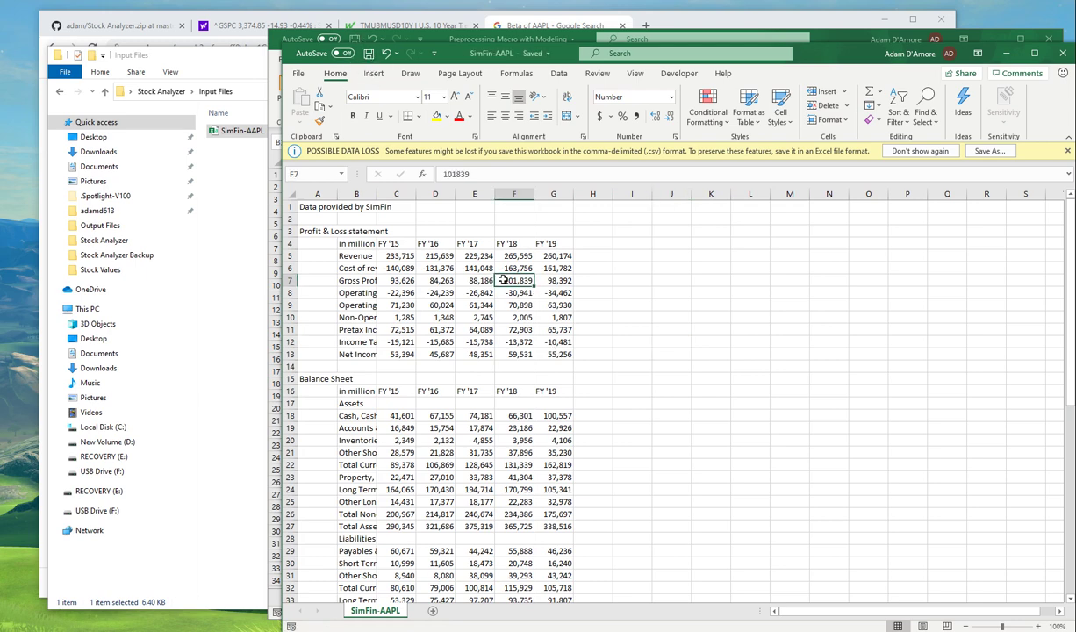
left_click_drag(848, 54, 808, 56)
left_click(1021, 54)
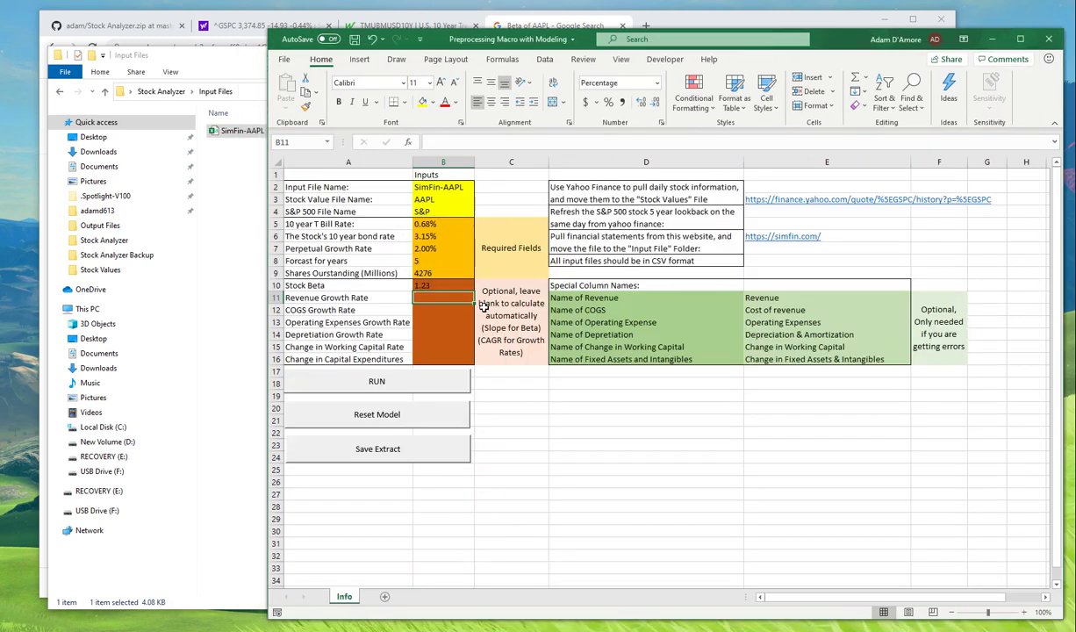
Step: Leave the optional growth rates blank and run the model from the Info sheet to generate the analysis sheets
left_click(433, 263)
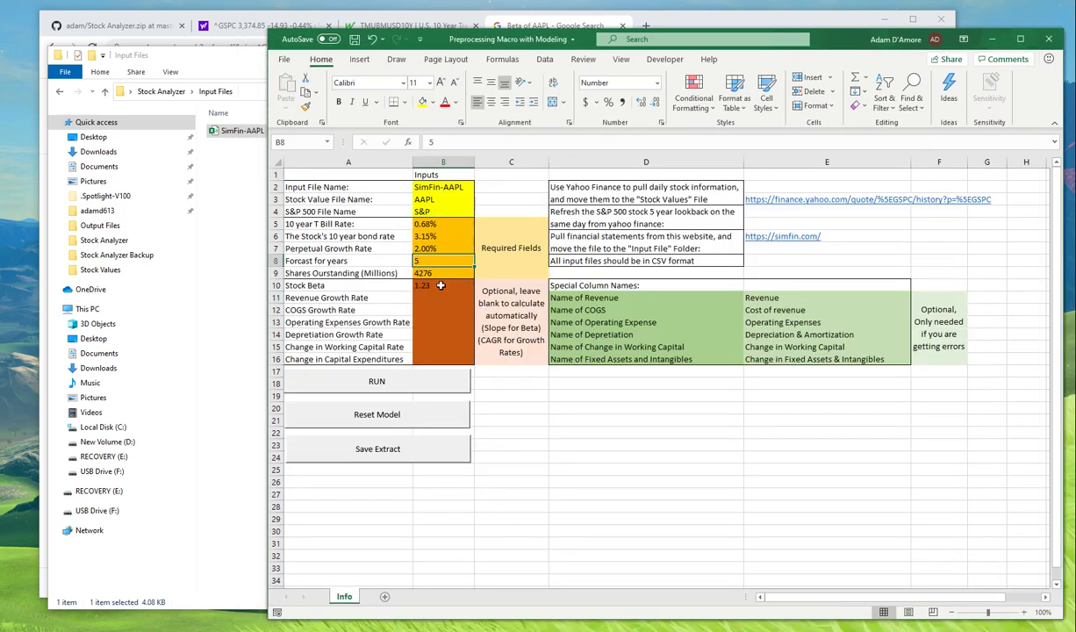
left_click(440, 296)
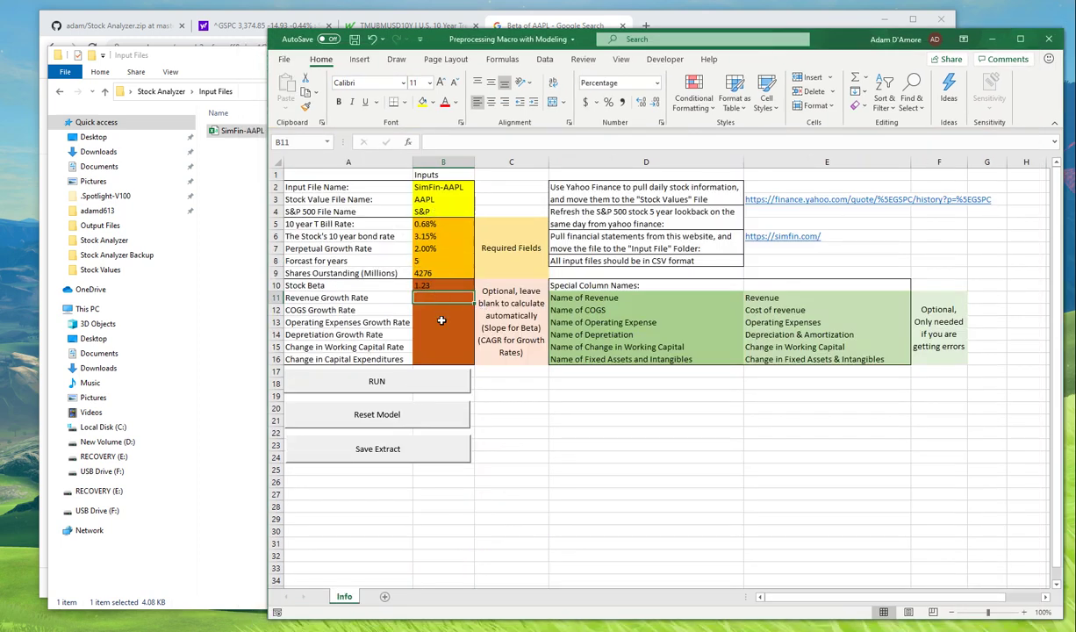
left_click(419, 387)
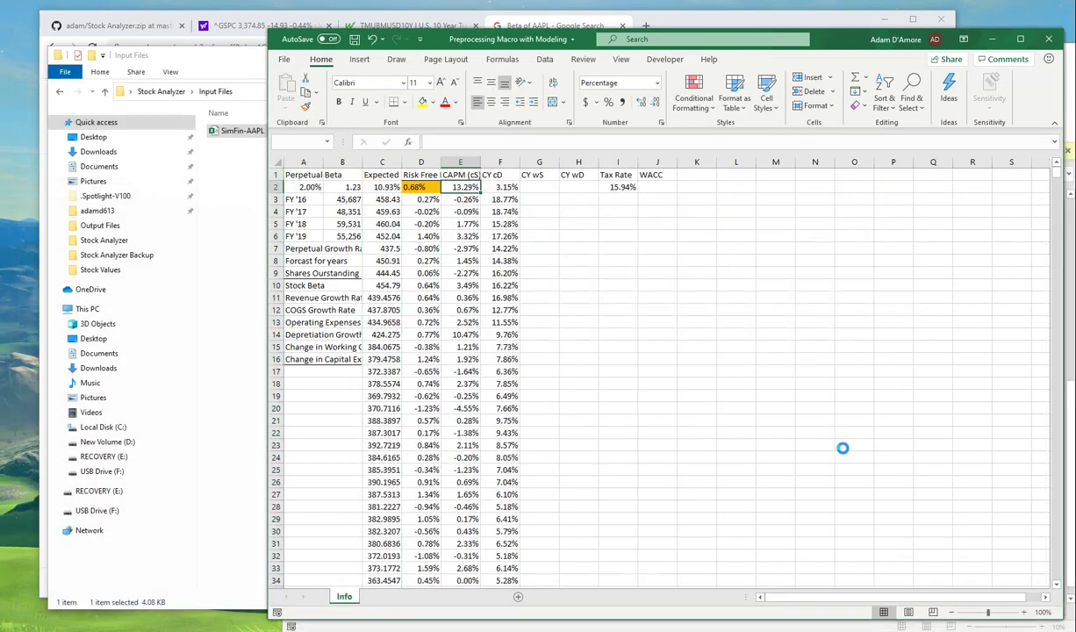
left_click(614, 390)
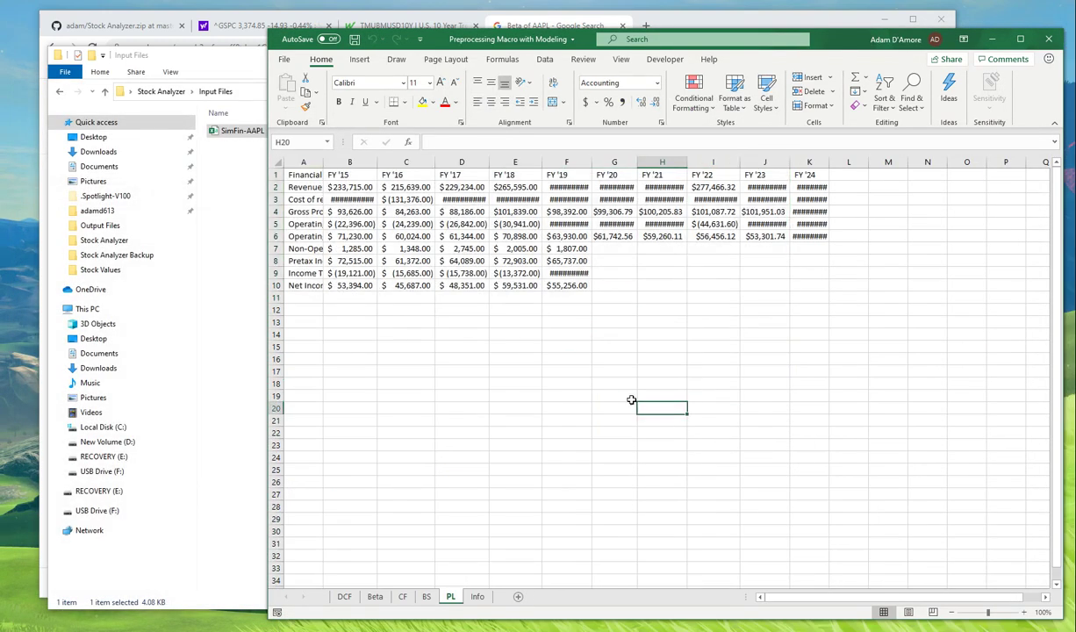
Step: Widen all columns of the PL sheet equally so that the full dollar amounts fit
left_click(277, 162)
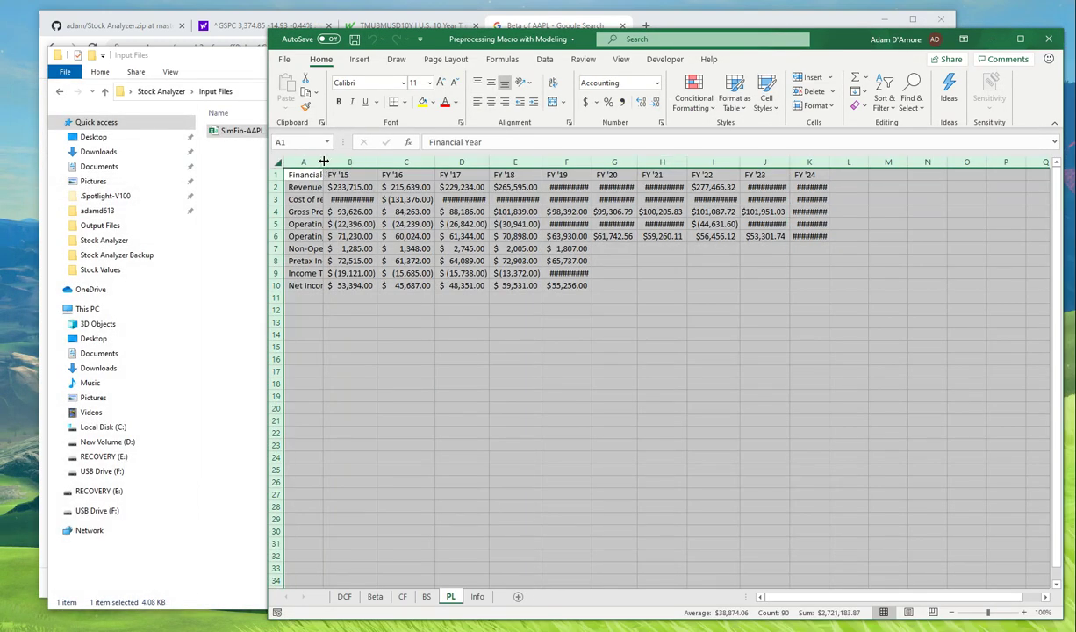
left_click_drag(323, 162, 334, 163)
left_click(372, 273)
left_click(277, 162)
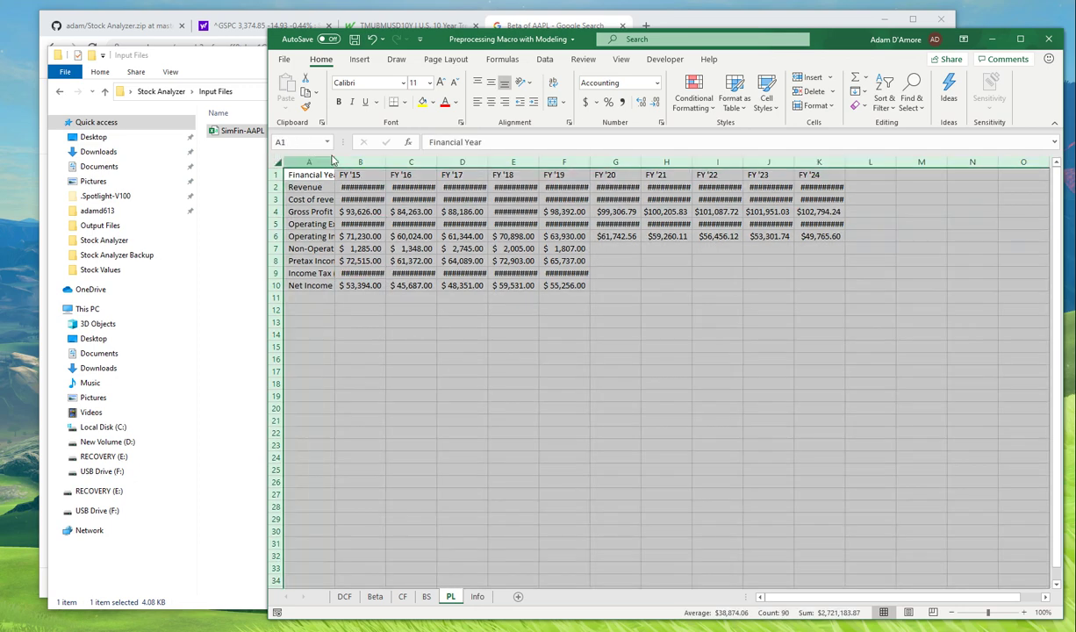
double_click(334, 163)
left_click(349, 237)
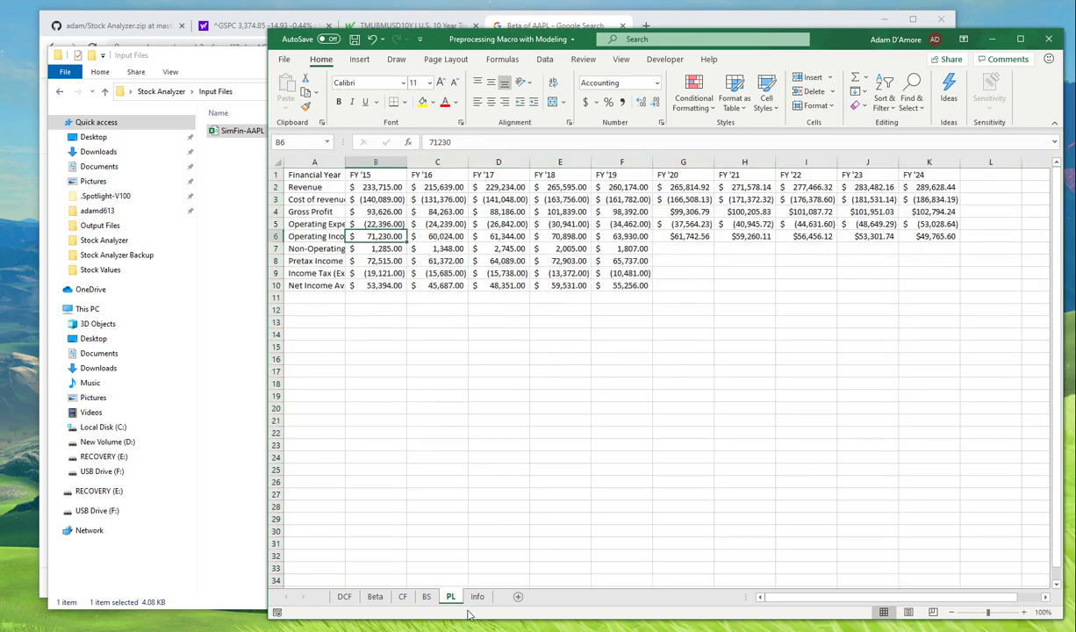
Step: Widen column A of the PL sheet so that the line item labels fit
left_click(329, 162)
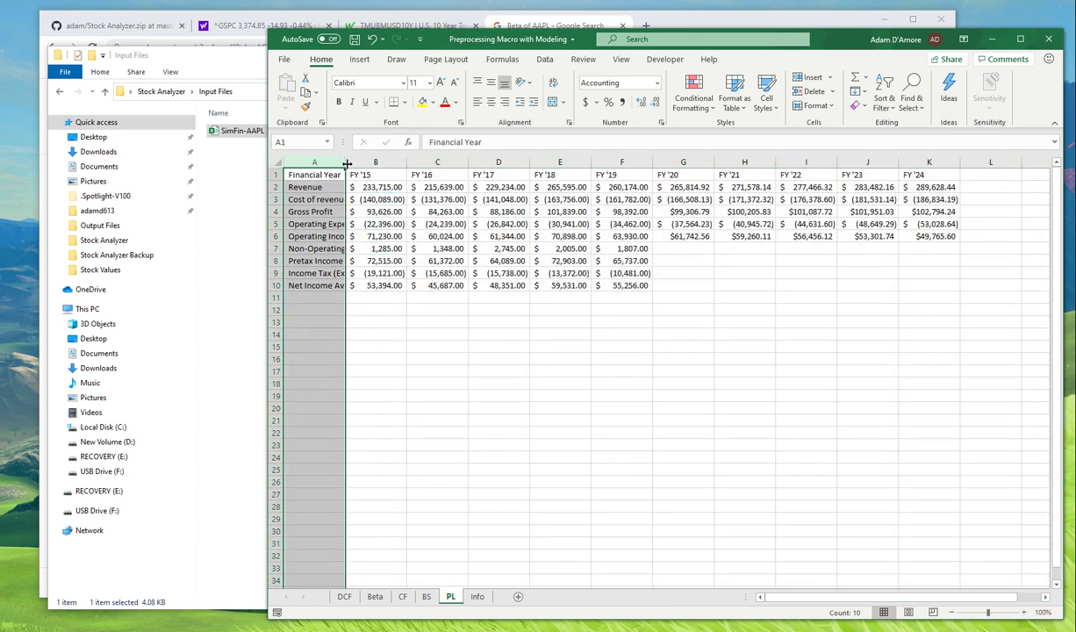
double_click(345, 163)
double_click(399, 162)
left_click(443, 240)
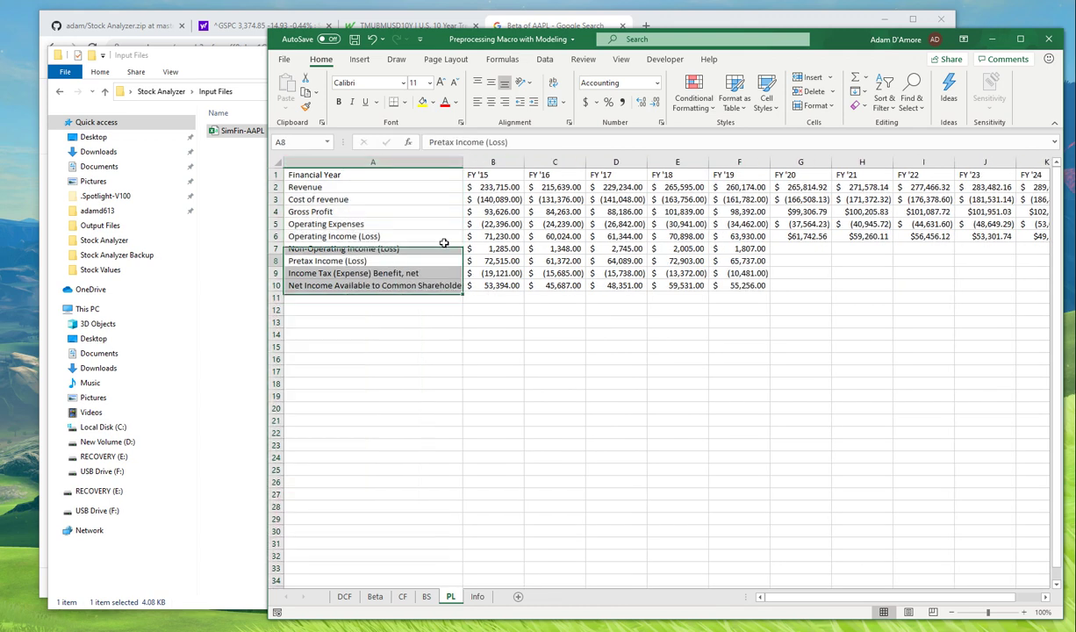
Step: Examine the FY '15 to FY '19 figures, the FY '20 to FY '24 forecasts and the labels from Revenue to Operating Income
left_click(427, 187)
left_click(488, 188)
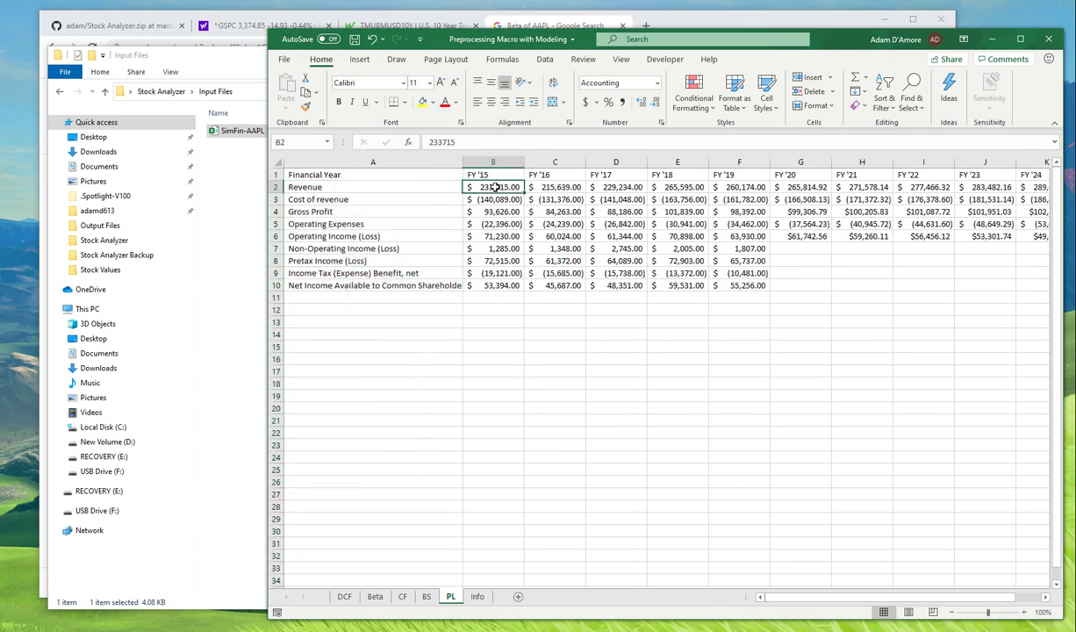
left_click_drag(496, 187, 752, 284)
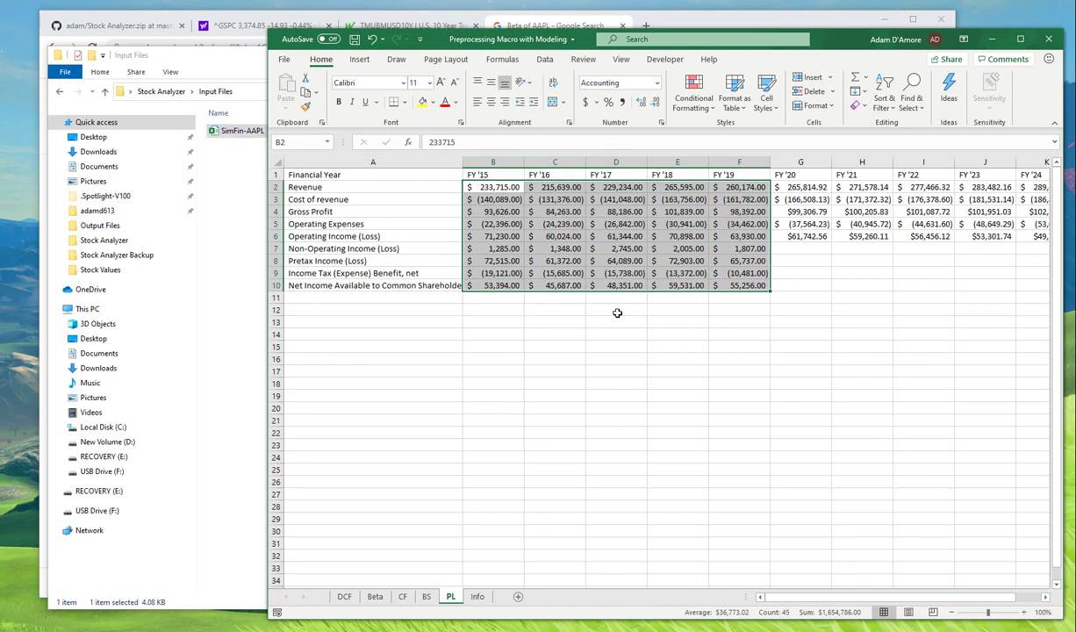
left_click_drag(909, 600, 918, 599)
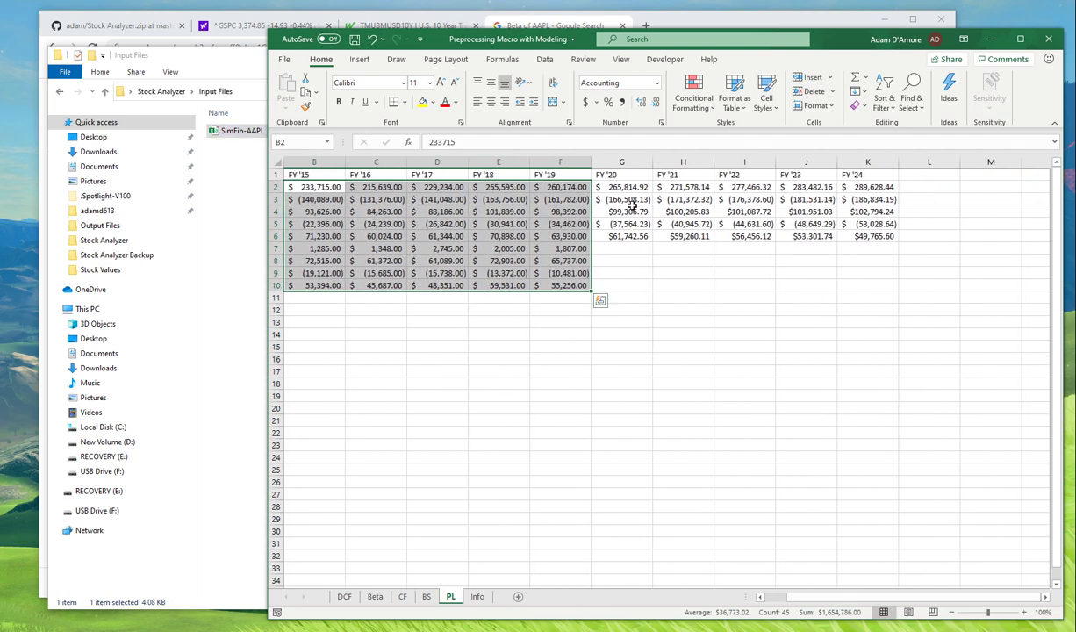
left_click_drag(604, 193, 930, 253)
left_click(869, 373)
left_click_drag(922, 601, 780, 567)
left_click(364, 190)
left_click(366, 201)
left_click(352, 212)
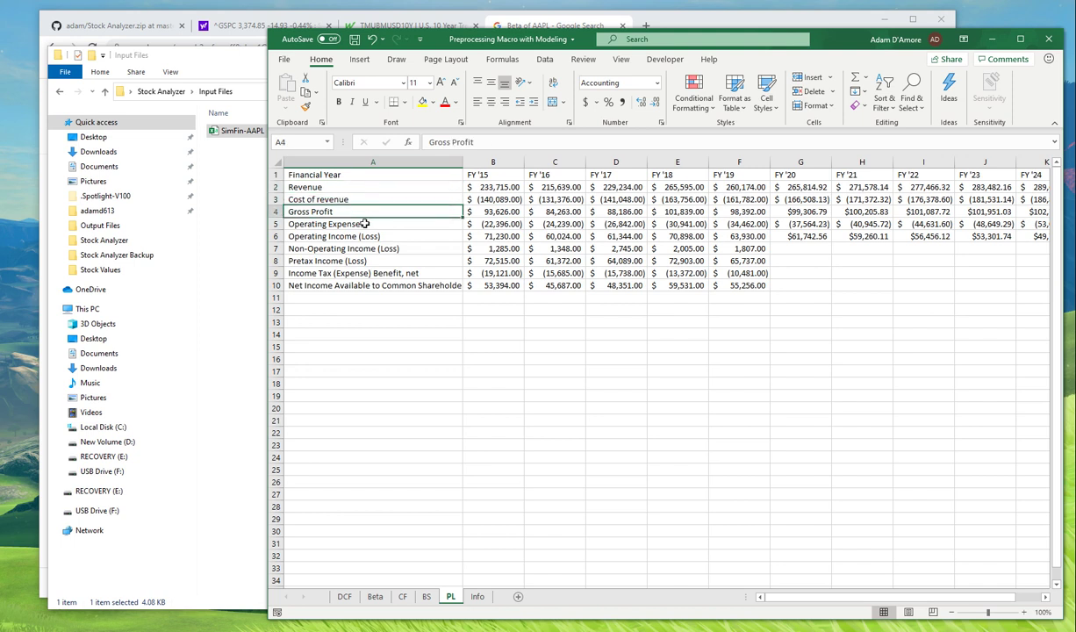
left_click(369, 225)
left_click(403, 237)
left_click_drag(771, 598, 789, 598)
Step: Compare the forecast revenue, cost of revenue and gross profit for FY '20 to FY '24 with the historical revenue
left_click(628, 189)
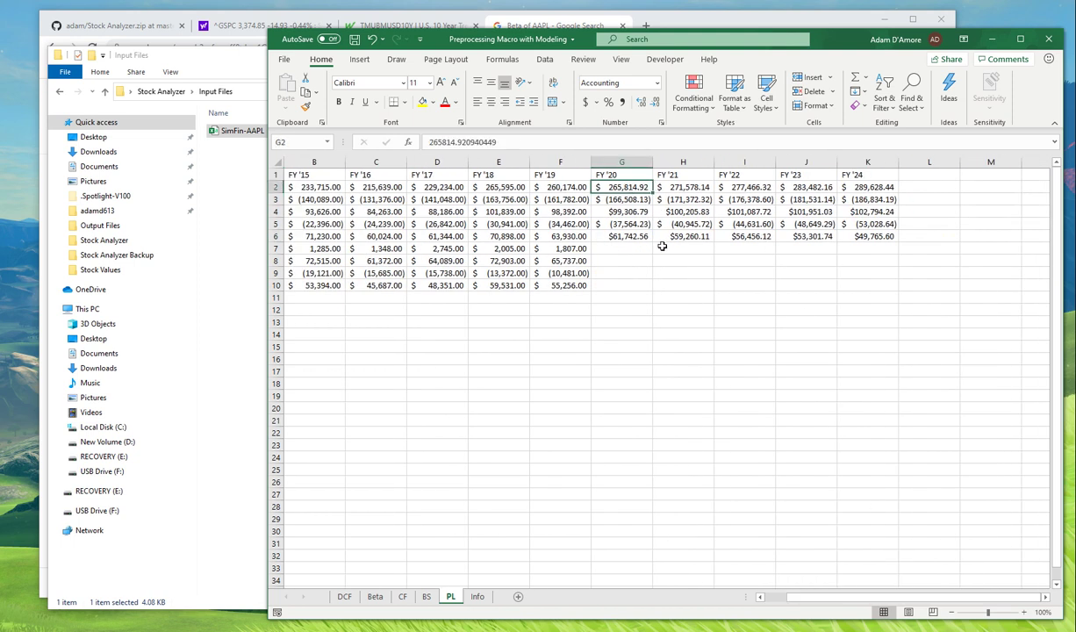
left_click(707, 195)
left_click(788, 188)
left_click(850, 201)
left_click(638, 186)
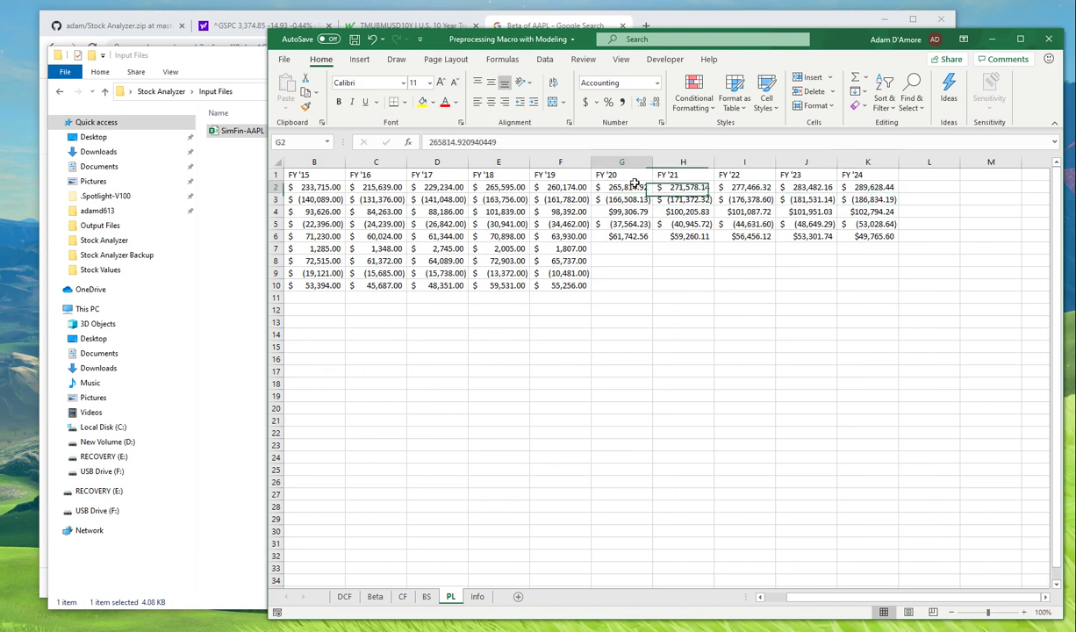
left_click(620, 201)
left_click(622, 175)
left_click(694, 187)
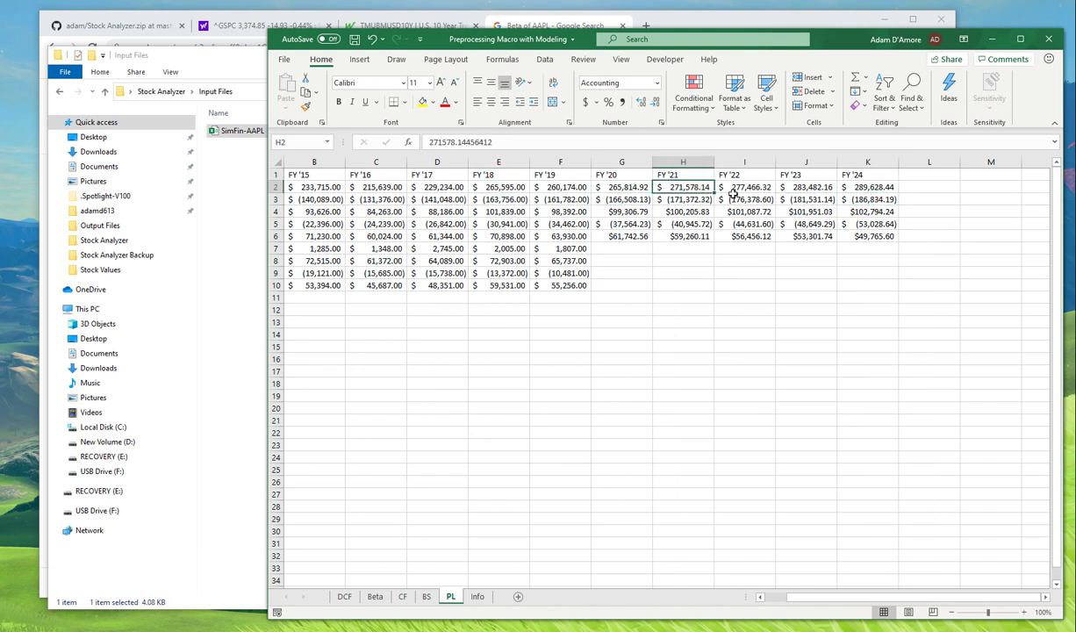
left_click(753, 188)
left_click_drag(548, 191, 386, 189)
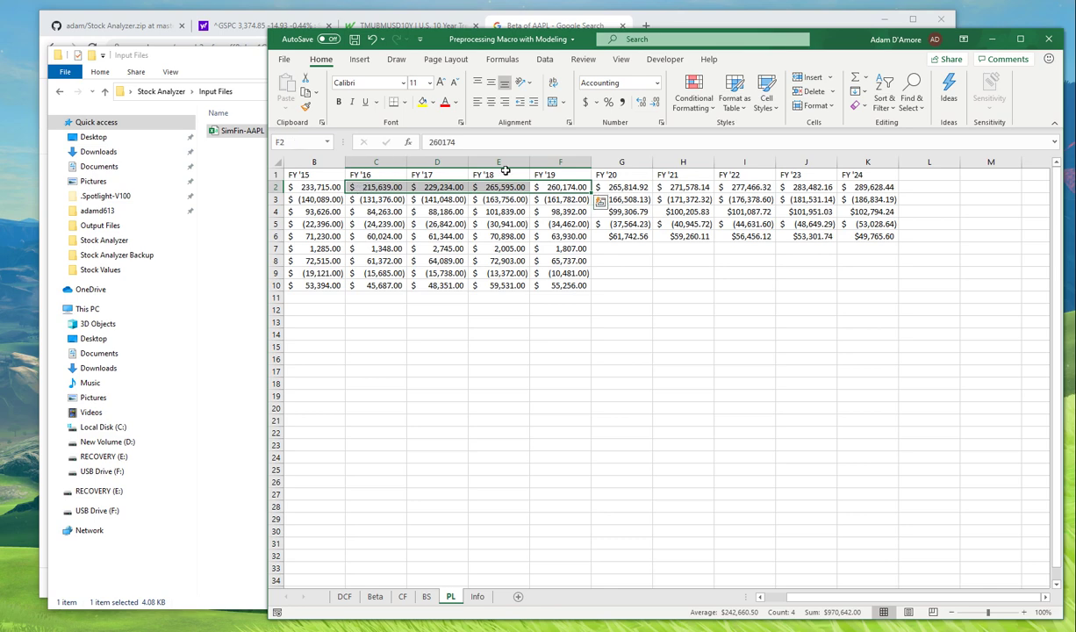
left_click(736, 201)
left_click(645, 200)
left_click(806, 212)
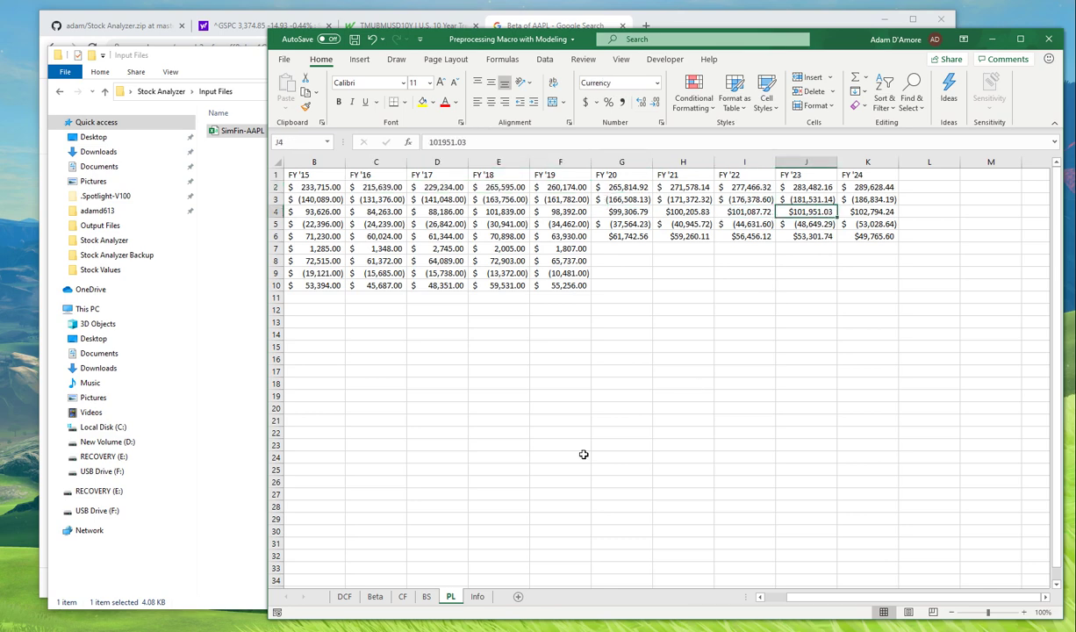
Step: Check the growth rates on the Info sheet, try a Revenue Growth Rate of 5%, and undo the entry
left_click(477, 596)
left_click(438, 310)
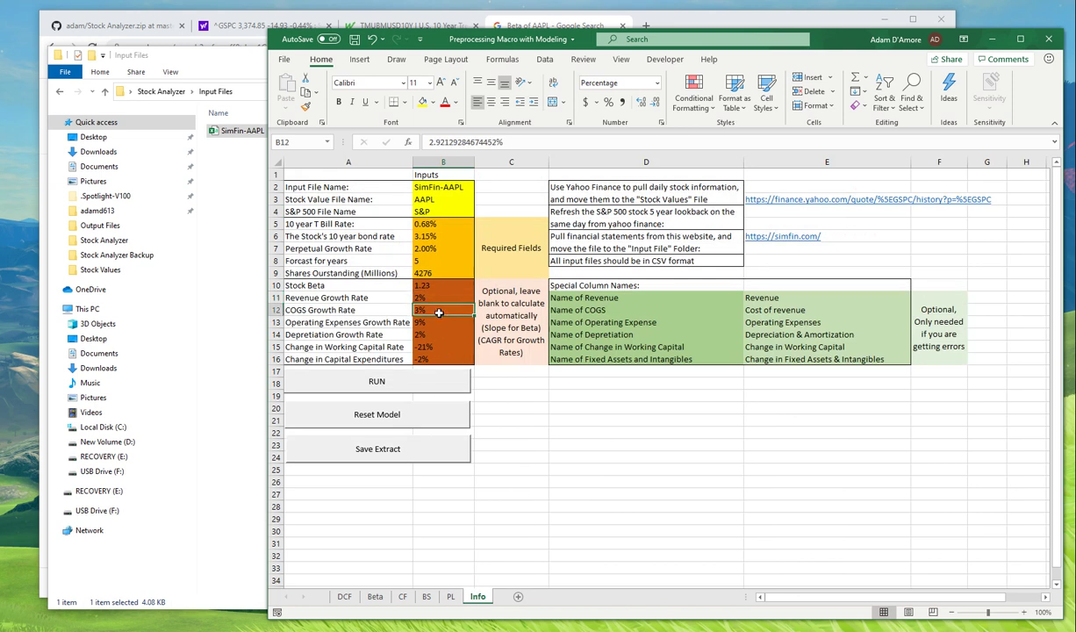
left_click(435, 333)
left_click(436, 359)
left_click(436, 298)
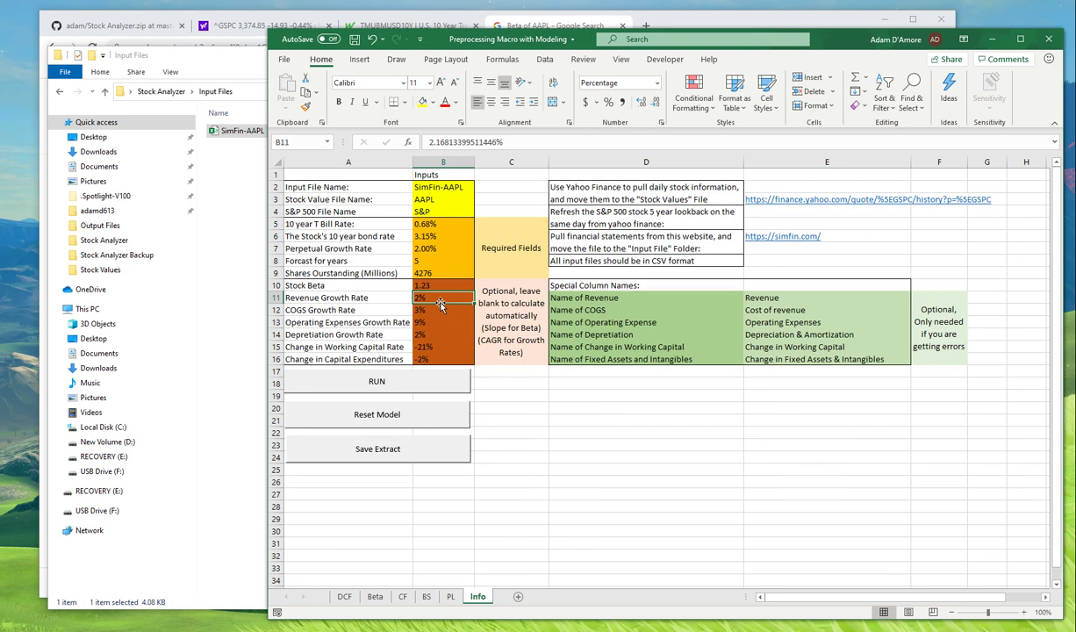
type("5")
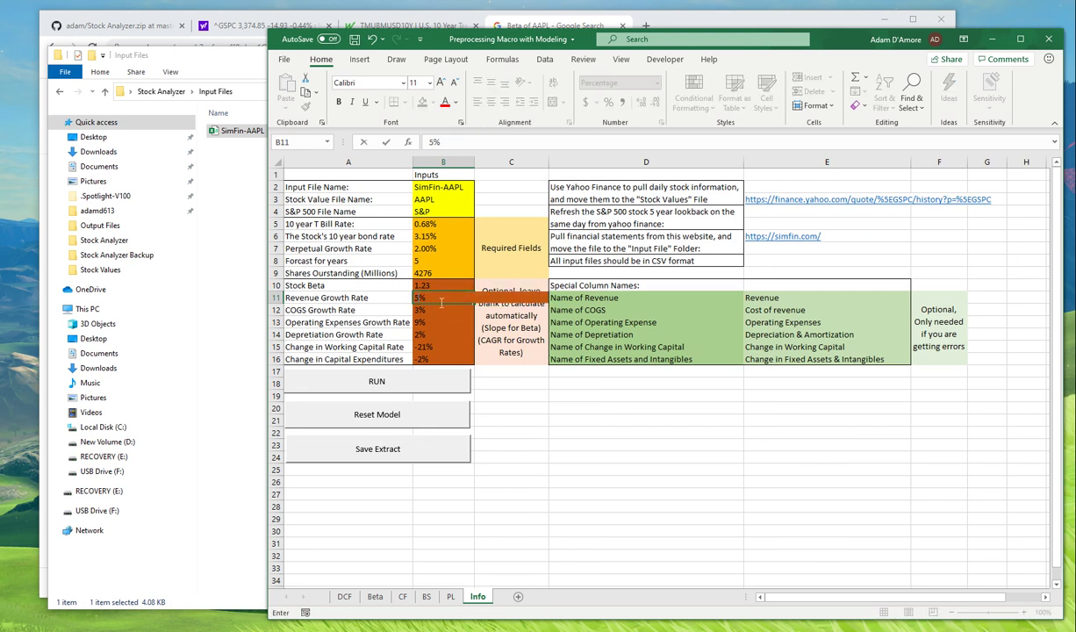
key("Return")
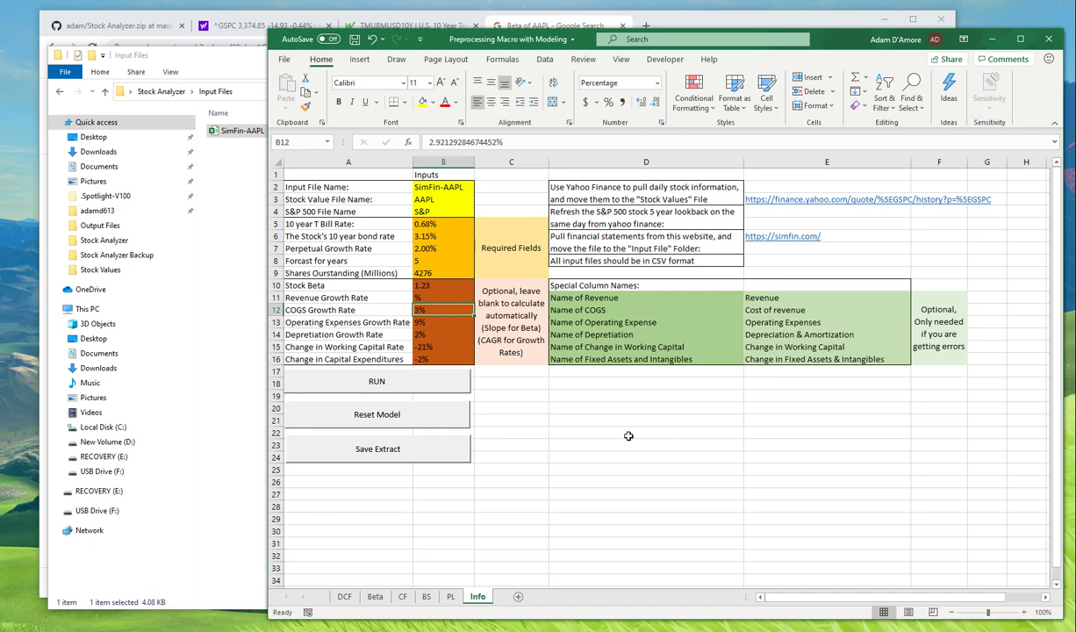
key("ctrl+z")
left_click(631, 455)
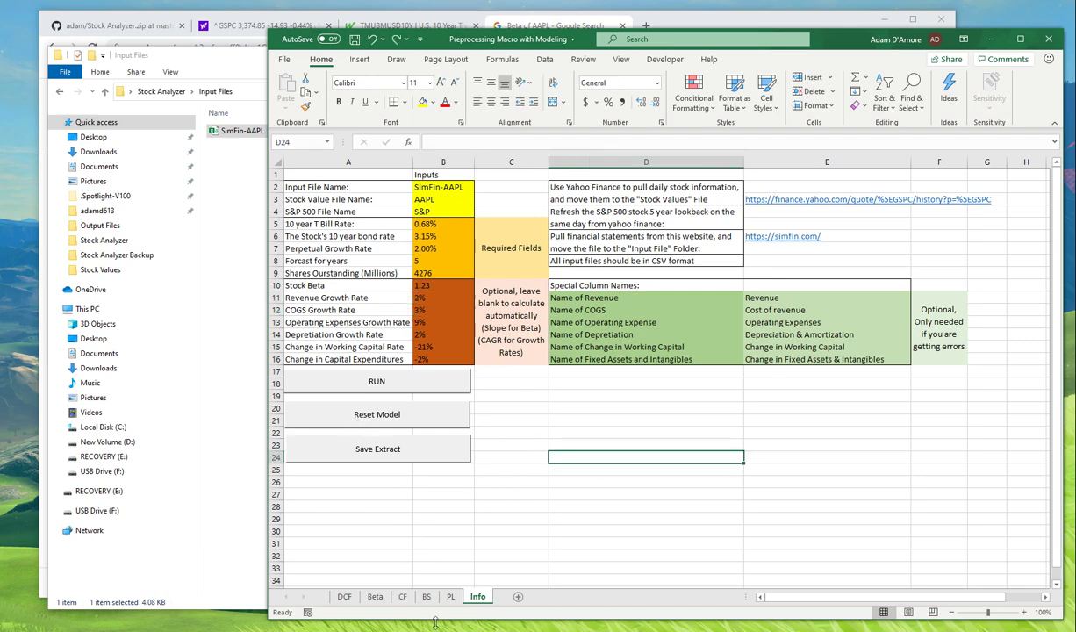
Step: Fit the widths of all columns on the BS sheet so that the full dollar amounts show
left_click(427, 596)
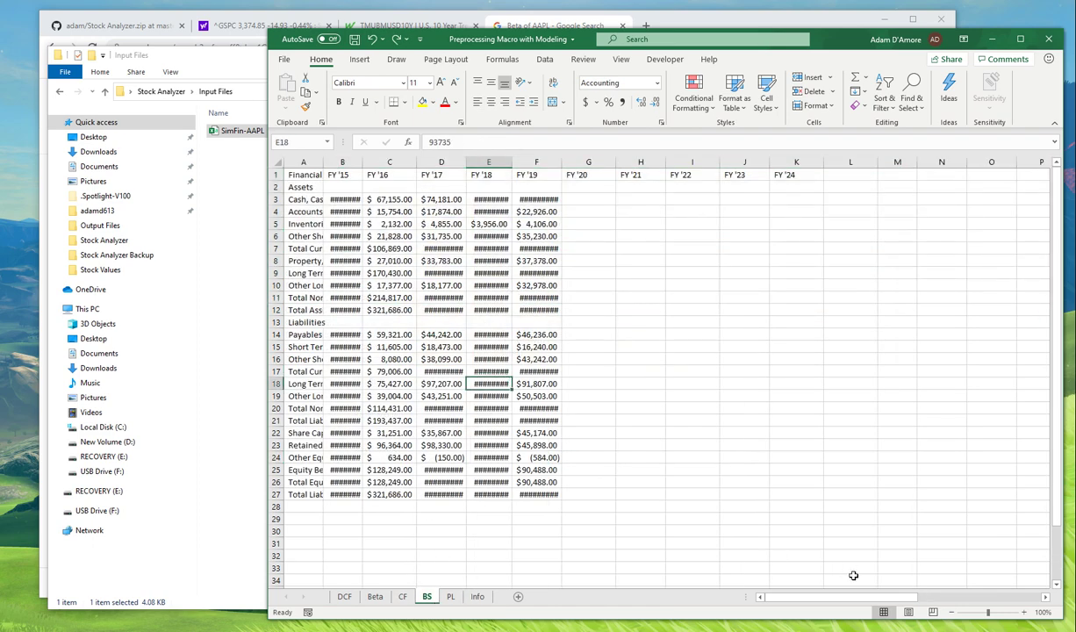
left_click(276, 162)
double_click(323, 161)
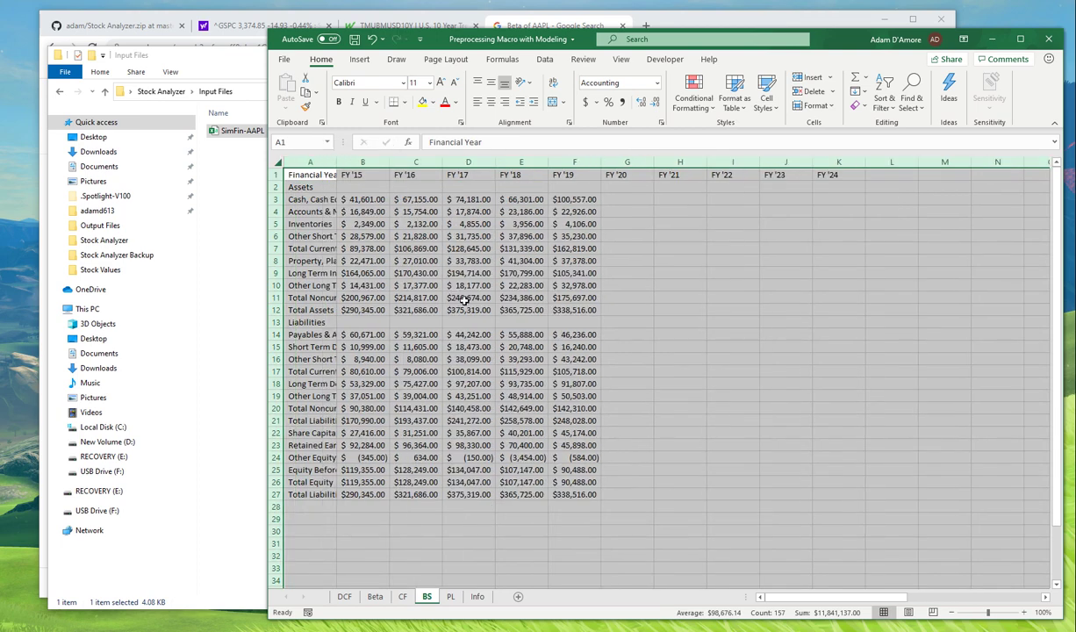
left_click(468, 297)
Step: Check the FY '20 to FY '24 columns of the BS sheet and widen column A so that the row labels are readable
left_click_drag(615, 212, 866, 548)
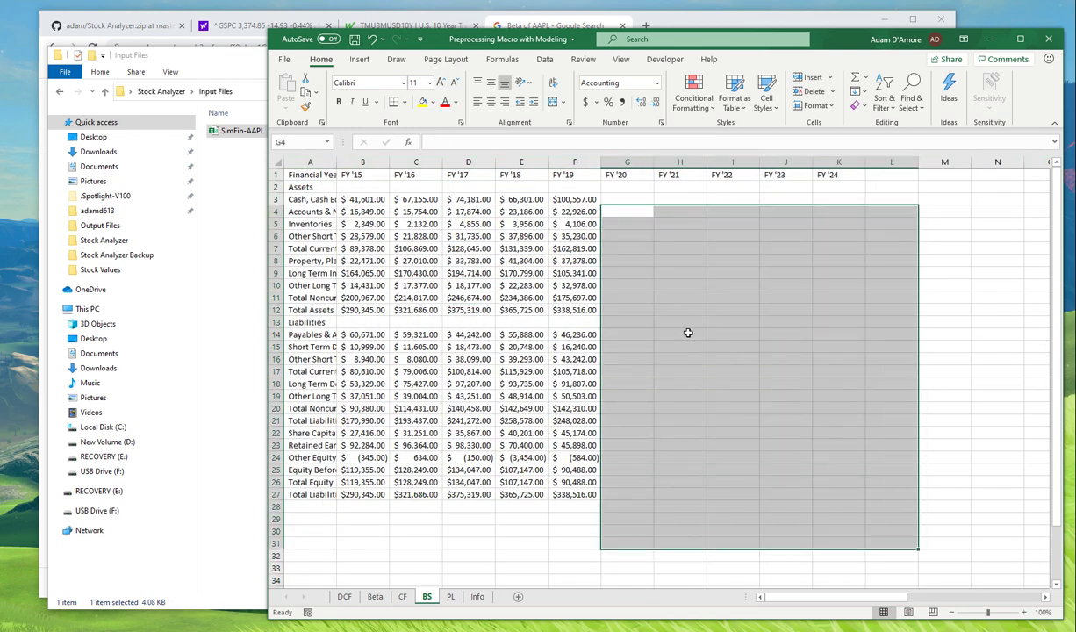
left_click_drag(625, 189, 841, 512)
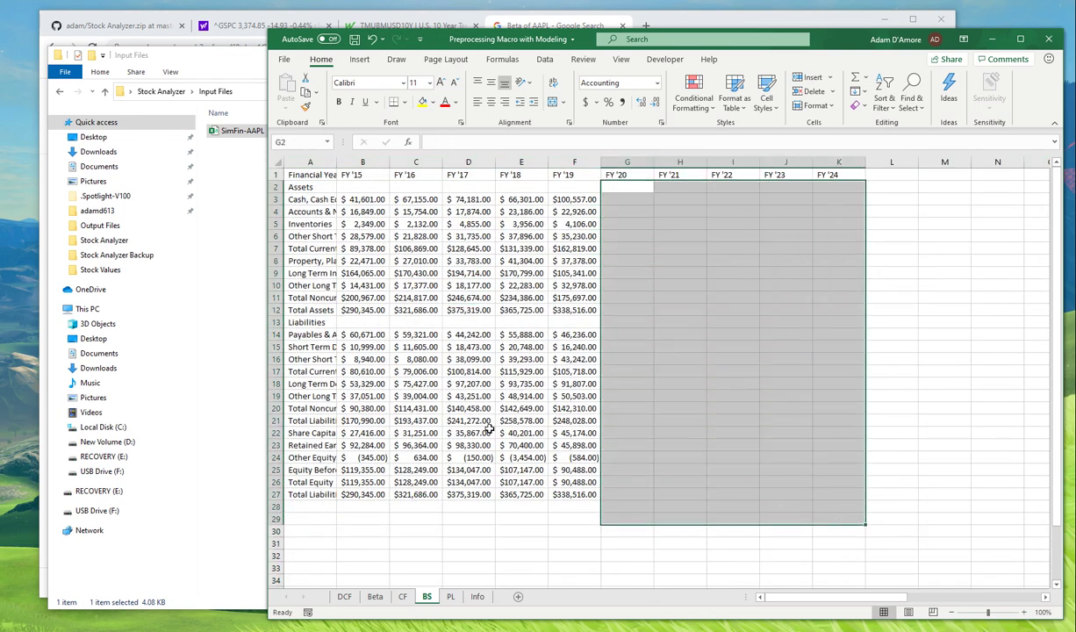
left_click(289, 316)
left_click(458, 307)
key("Right")
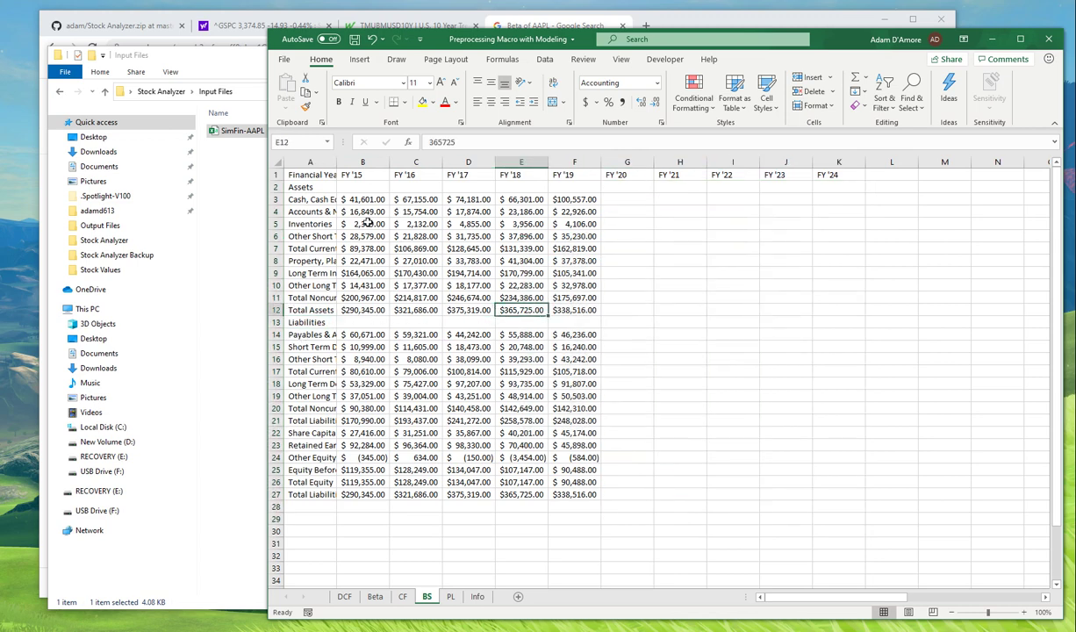
left_click_drag(326, 233, 327, 223)
left_click_drag(330, 163, 350, 164)
left_click_drag(377, 221, 371, 212)
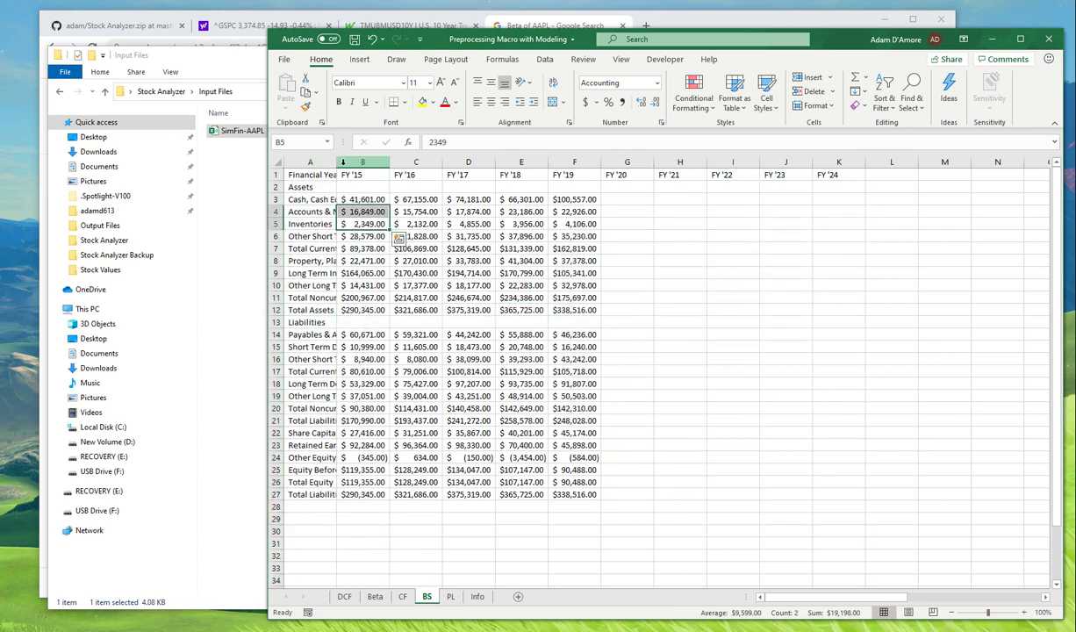
left_click_drag(339, 163, 414, 164)
left_click(545, 310)
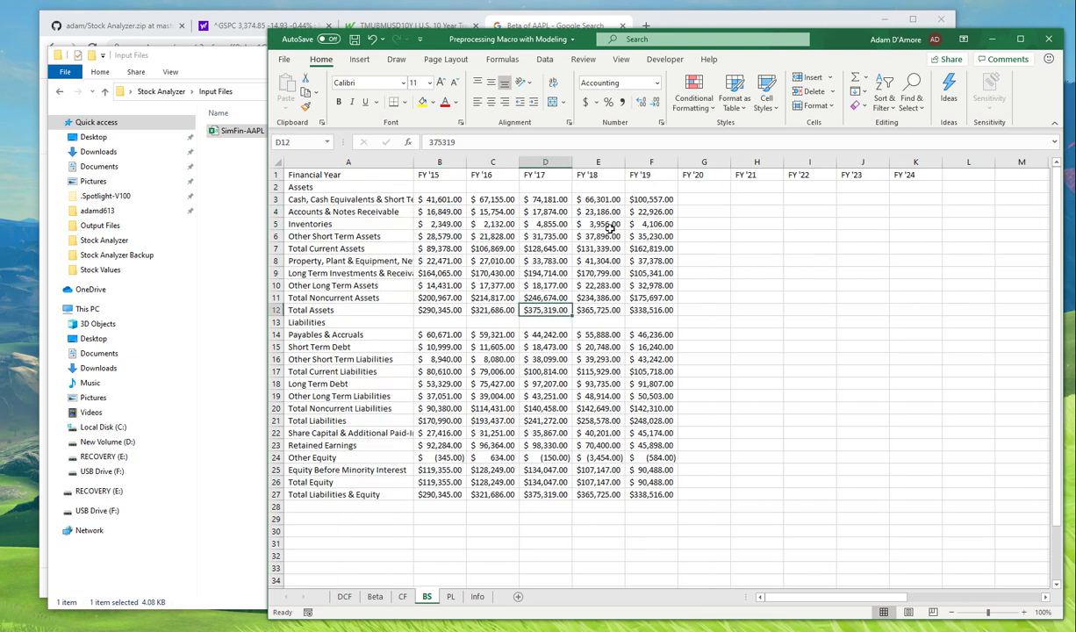
Step: Review the asset and liability rows on the BS sheet and compare them with the forecast rows on the PL sheet
left_click(318, 224)
left_click(330, 334)
left_click(355, 408)
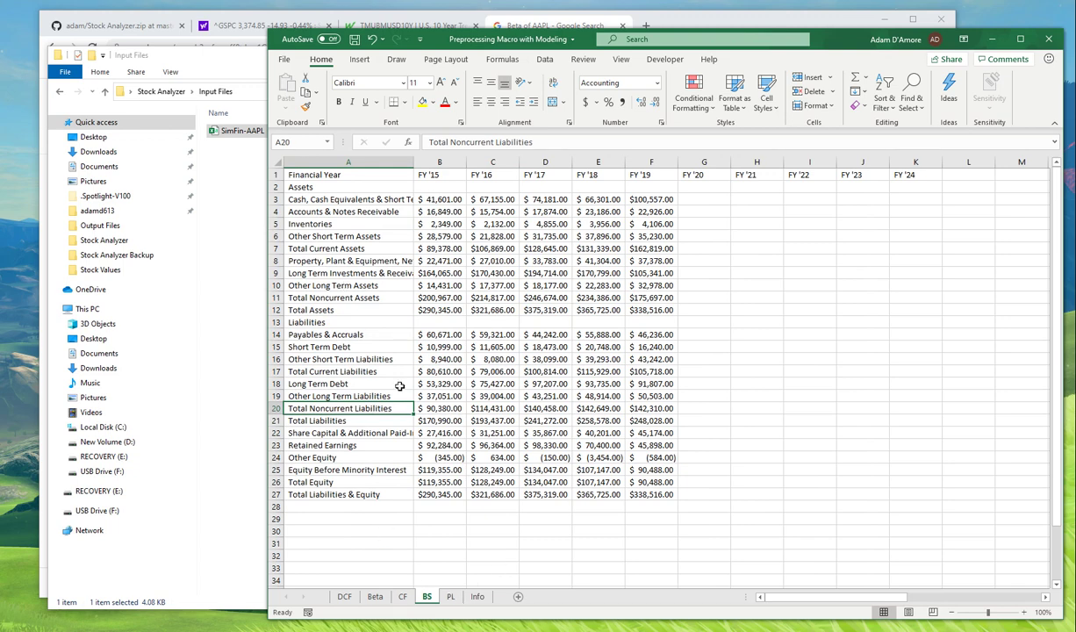
left_click(545, 396)
left_click(450, 597)
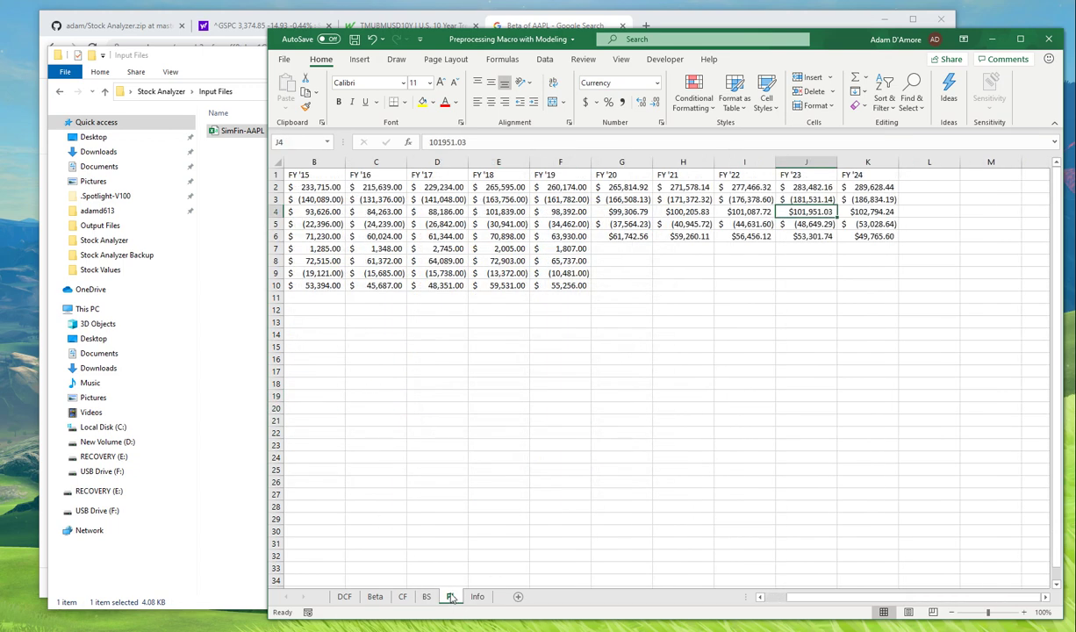
left_click(426, 597)
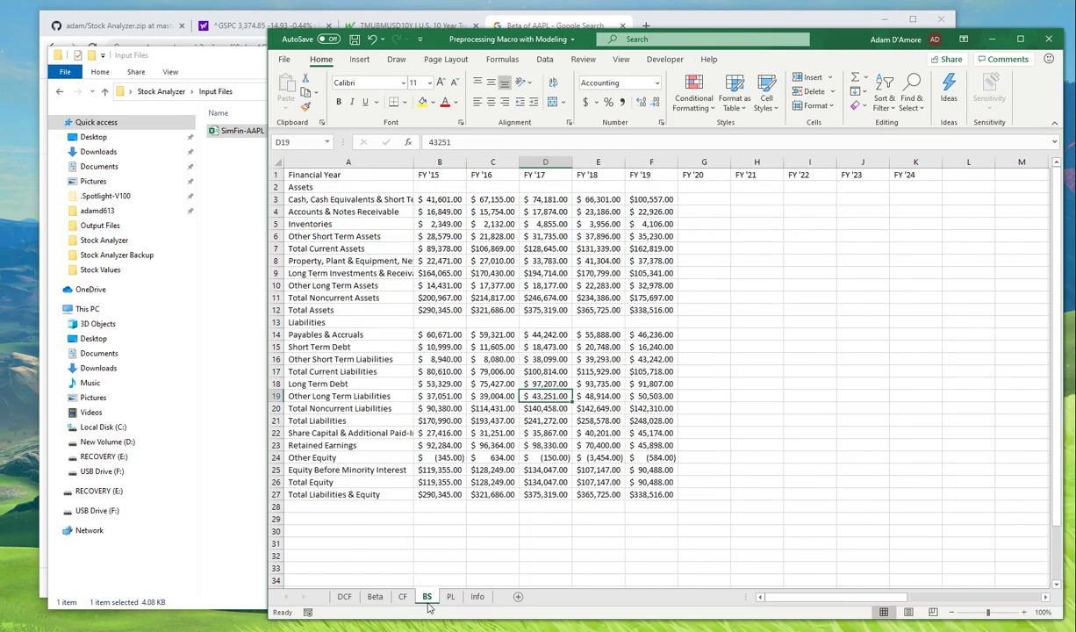
left_click(450, 597)
left_click(755, 211)
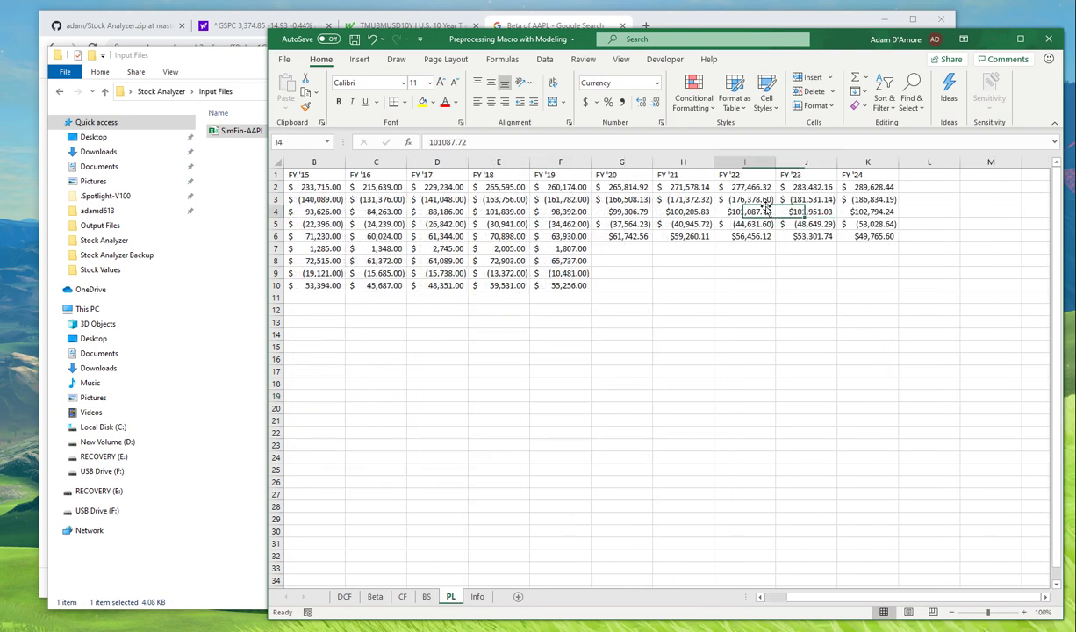
left_click(758, 247)
left_click(865, 235)
scroll(843, 597, "left", 2)
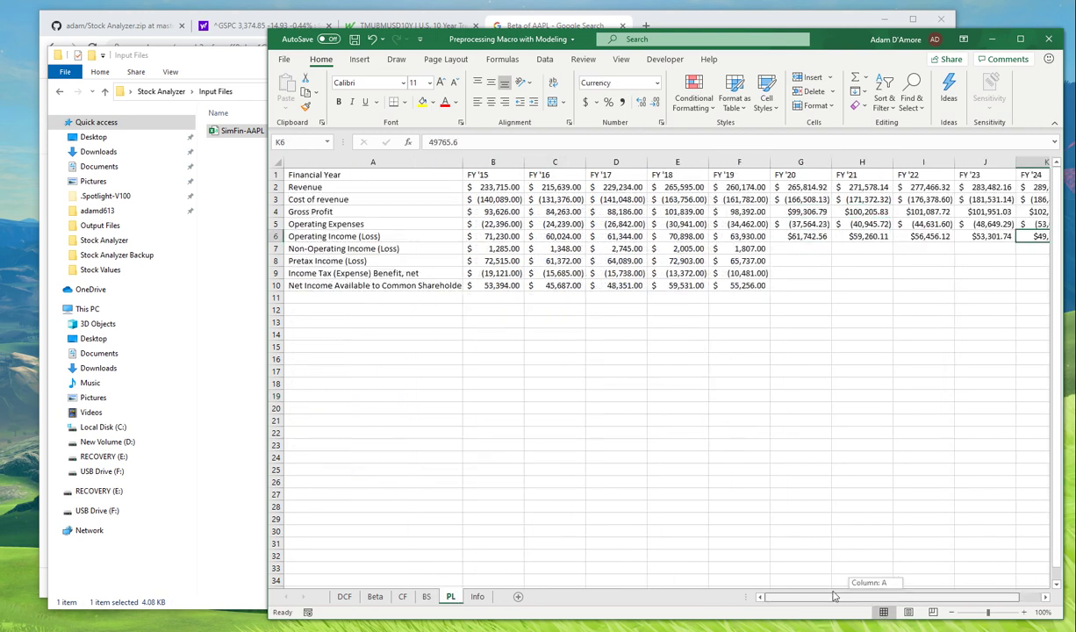
Step: Widen all columns of the CF sheet equally so that the labels and dollar amounts fit
left_click(403, 597)
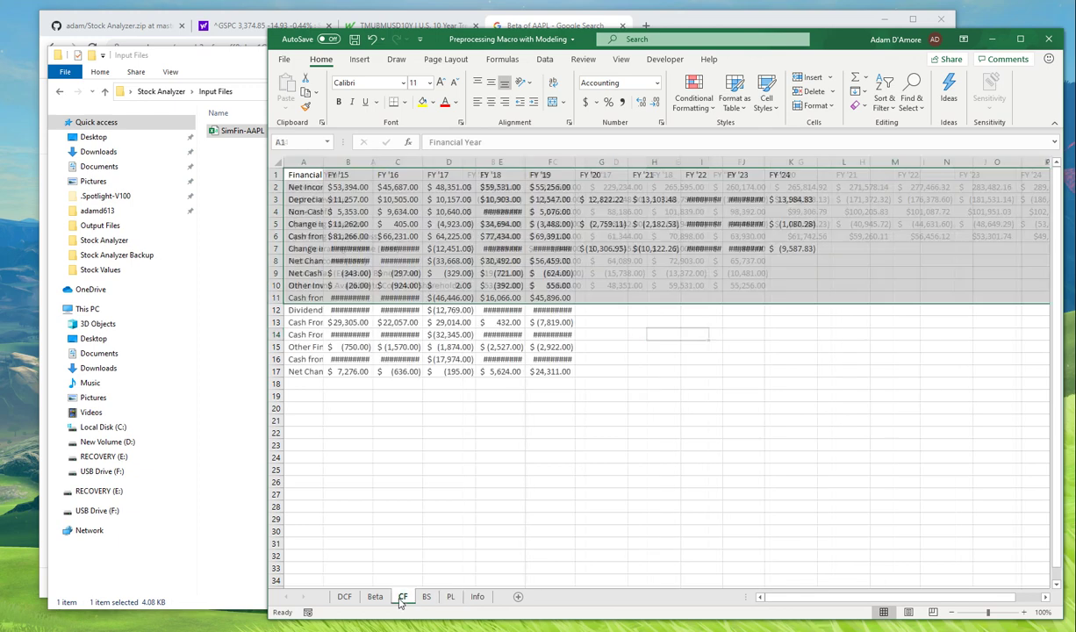
left_click(480, 426)
left_click(276, 162)
left_click_drag(323, 163, 415, 163)
left_click(439, 384)
Step: Examine the Depreciation & Amortization, Change in Working Capital and Change in Fixed Assets & Intangibles rows through their FY '24 forecasts
left_click(318, 199)
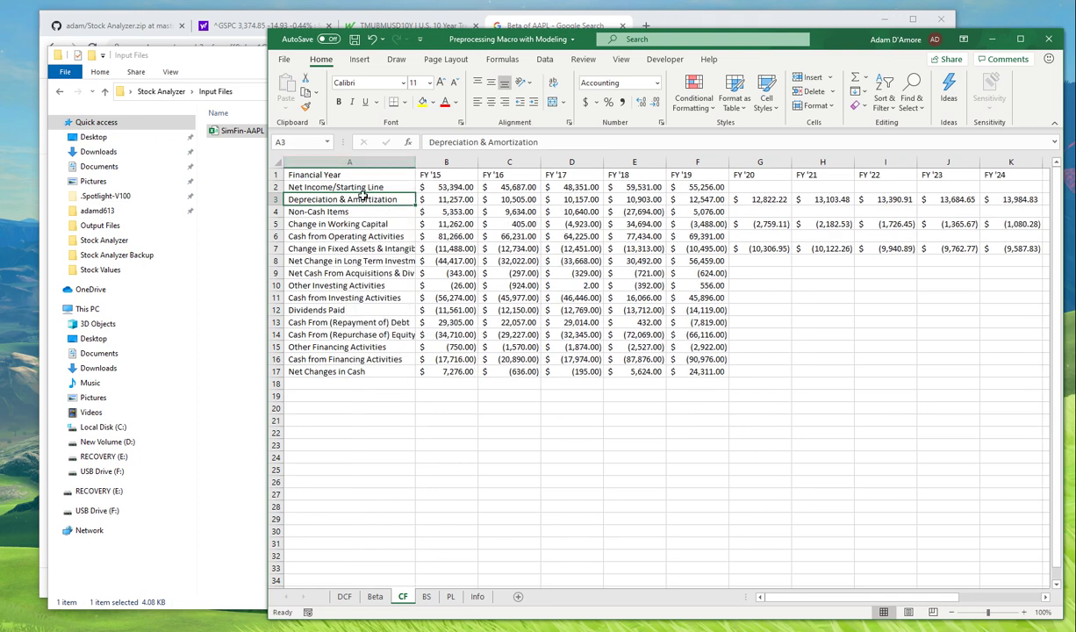
left_click(295, 223)
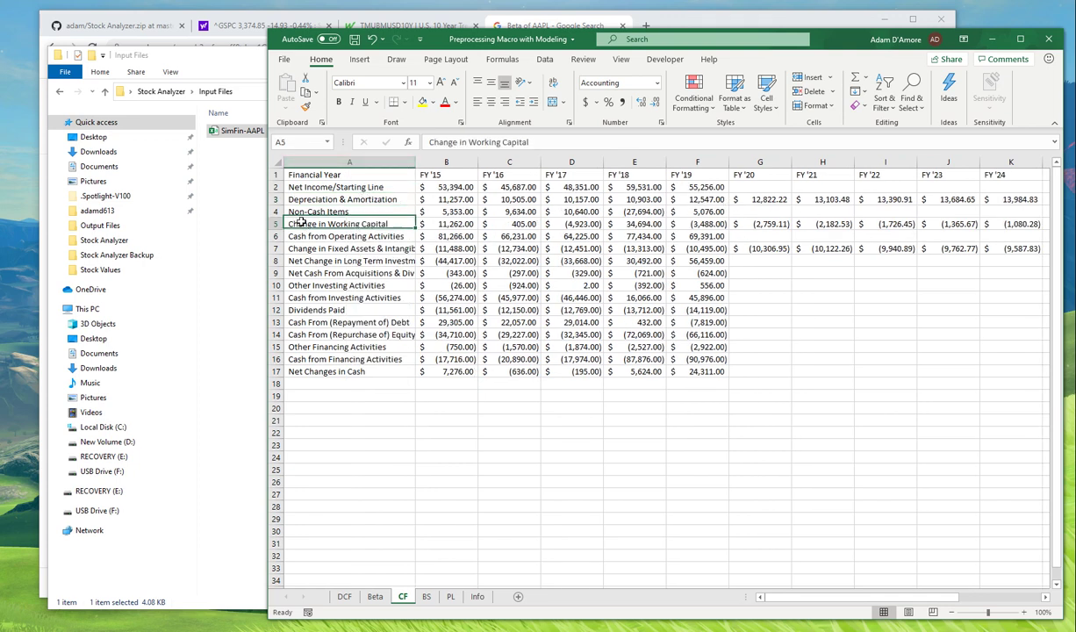
left_click(323, 248)
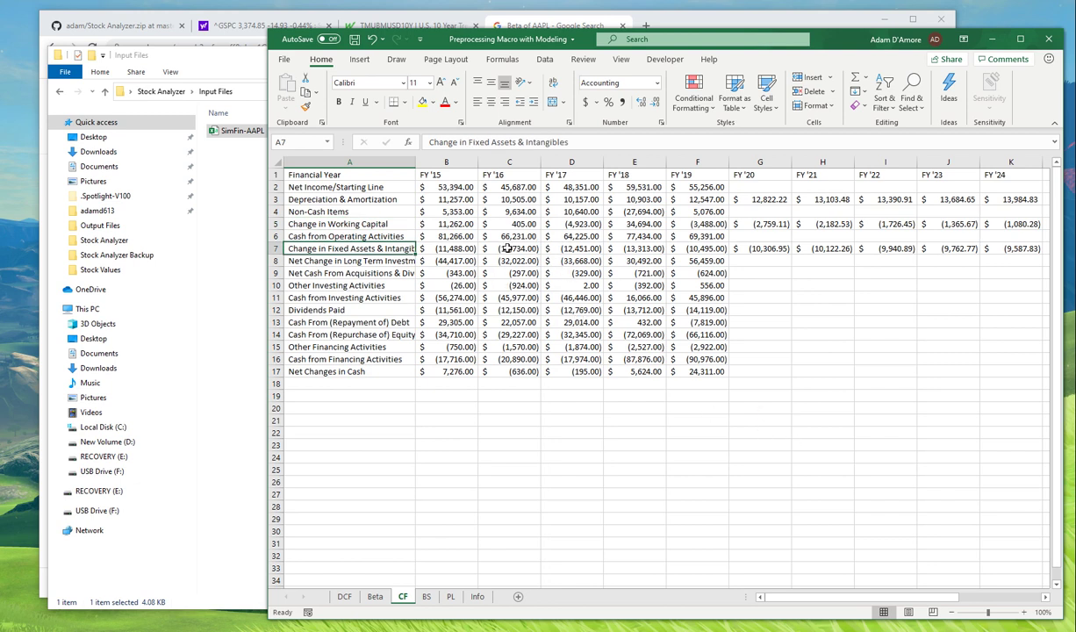
left_click(741, 248)
left_click(889, 249)
left_click(999, 248)
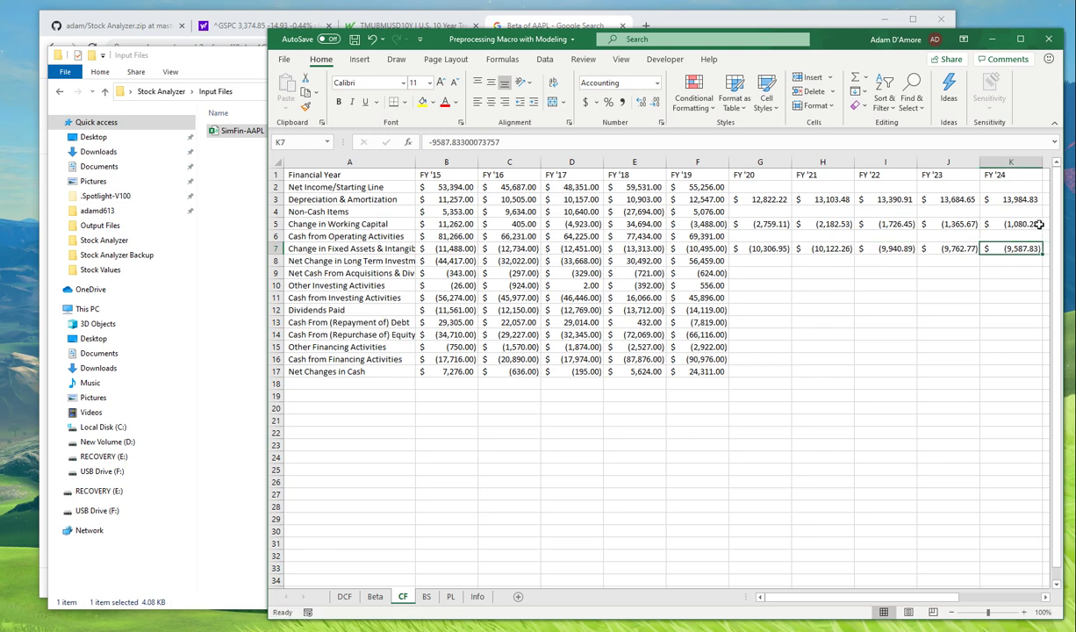
left_click(1038, 225)
left_click(828, 213)
Step: Widen all columns of the Beta sheet equally so that the dates, prices and headings are readable
left_click(378, 597)
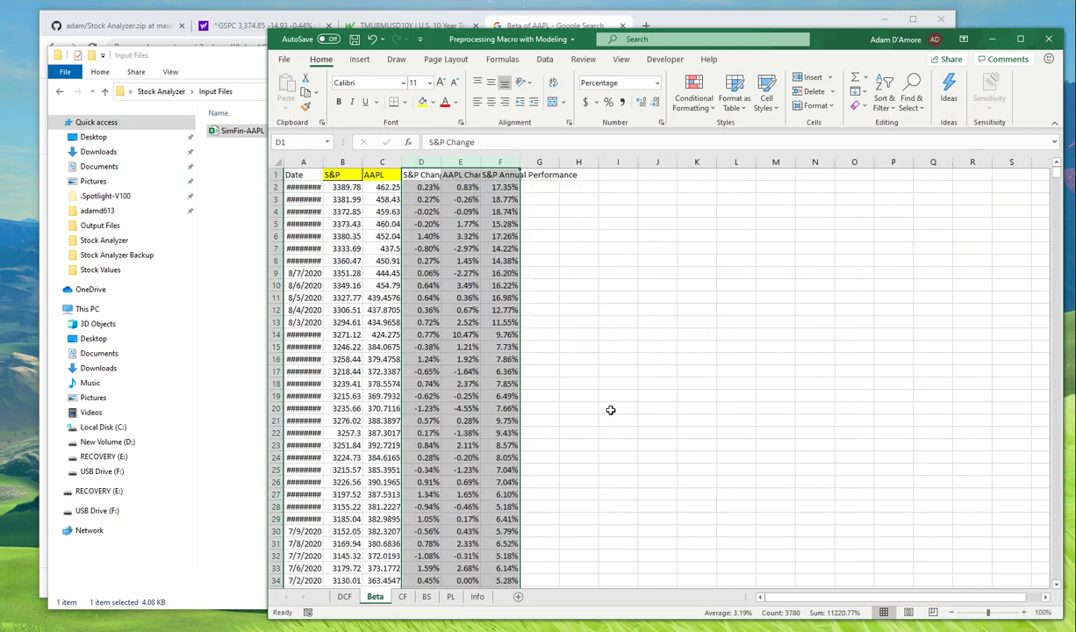
left_click(278, 162)
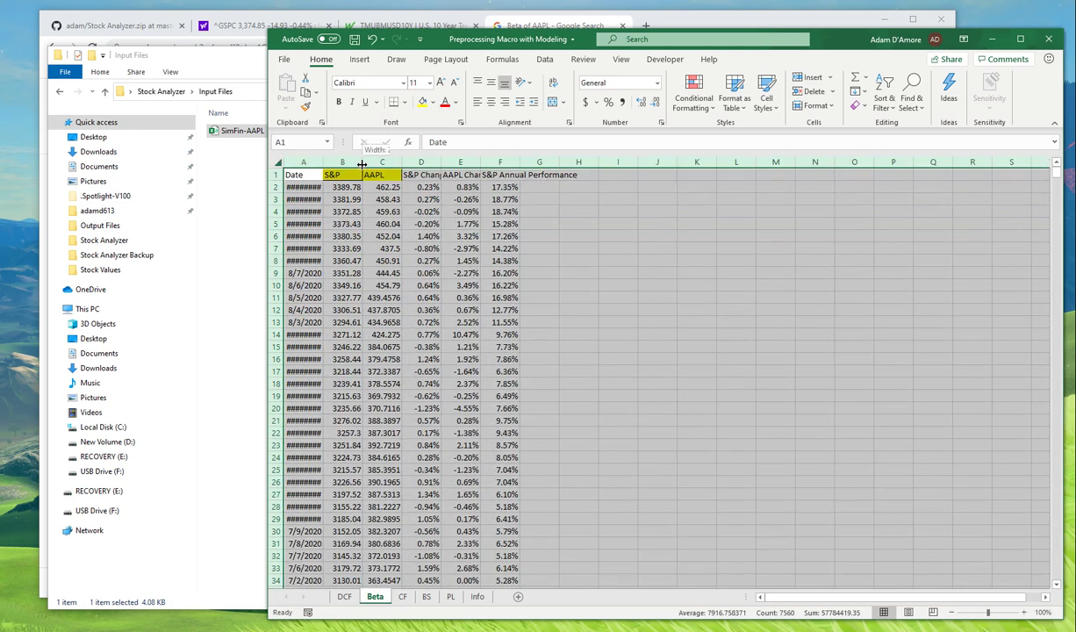
left_click_drag(362, 161, 382, 161)
left_click(560, 296)
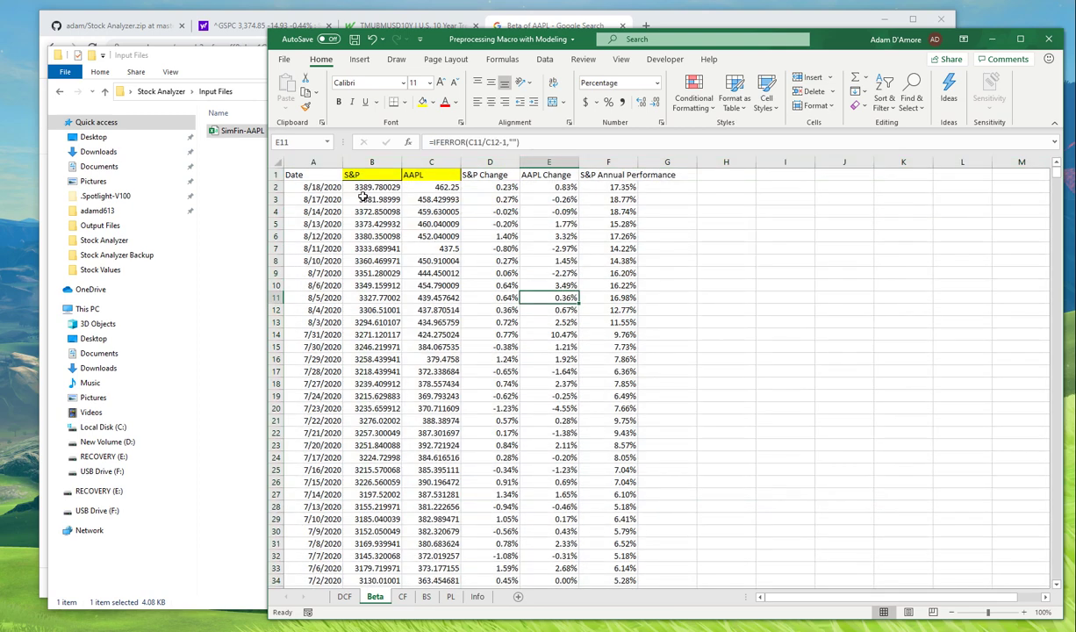
Step: Review the daily S&P and AAPL price columns on the Beta sheet
left_click(387, 163)
left_click(390, 246)
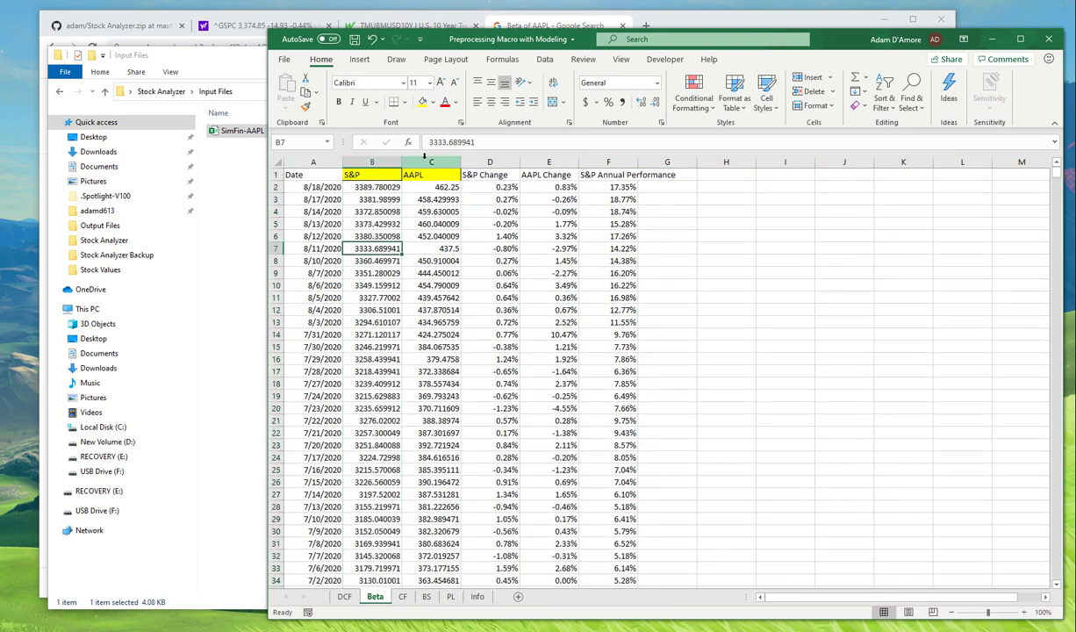
left_click_drag(390, 197, 388, 457)
left_click_drag(490, 249, 488, 237)
left_click(445, 163)
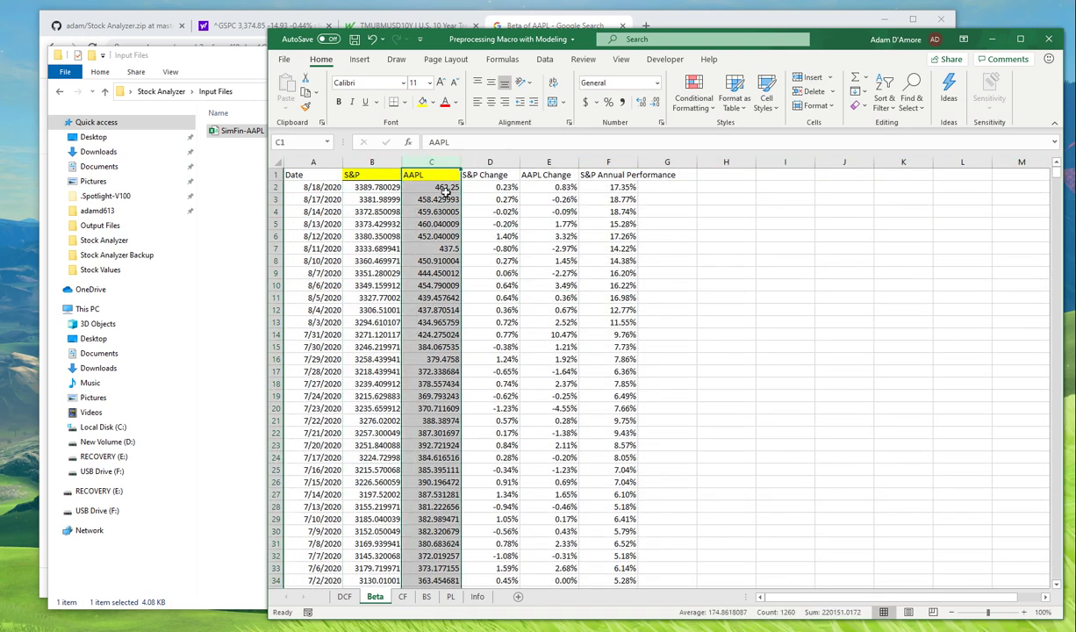
left_click(441, 192)
left_click_drag(439, 195, 445, 420)
left_click(534, 237)
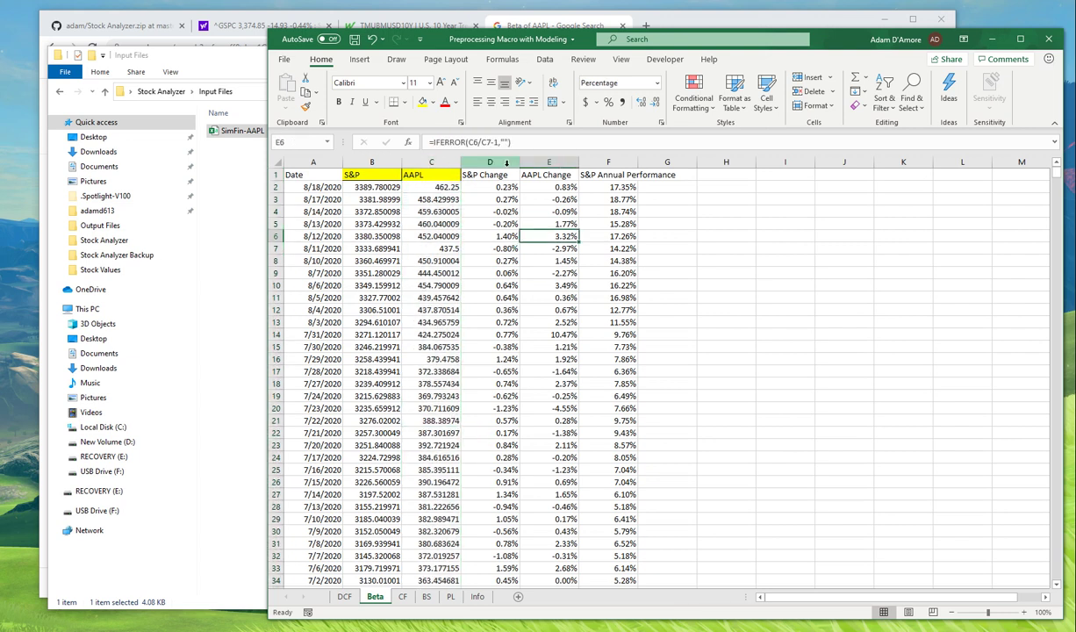
Step: Examine the formulas behind the S&P Change, AAPL Change and S&P Annual Performance columns
left_click(498, 186)
left_click(532, 184)
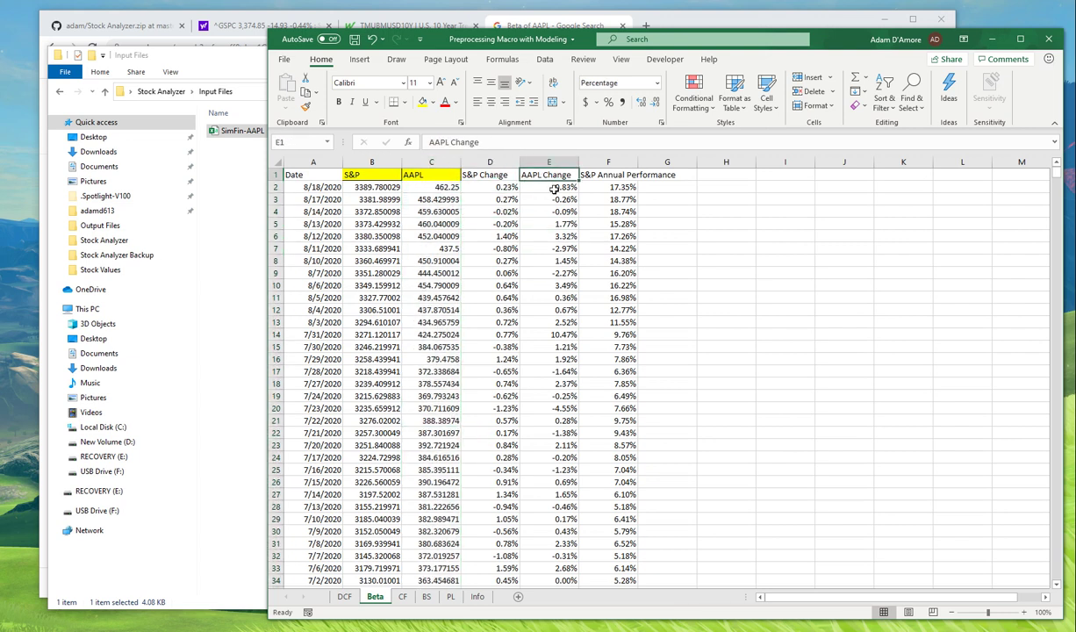
left_click(527, 208)
left_click(532, 184)
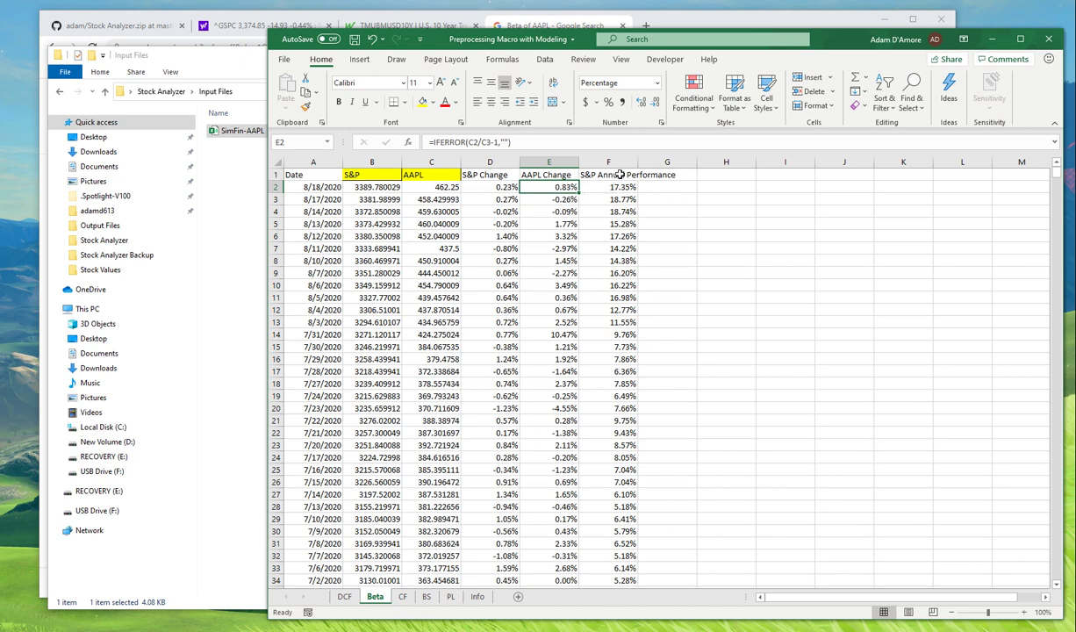
left_click(620, 175)
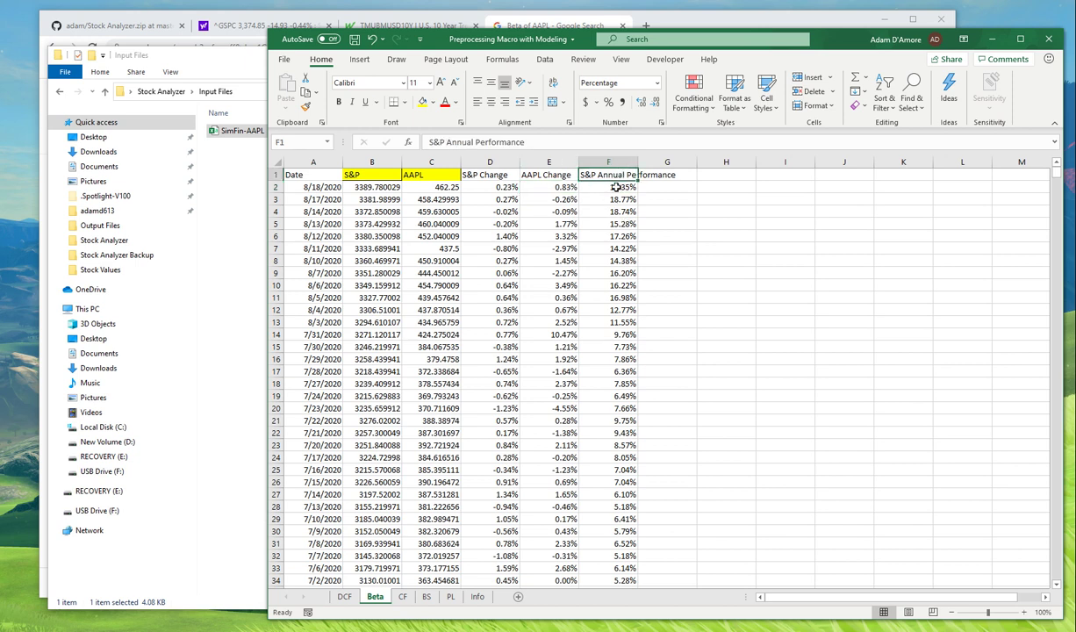
left_click(617, 187)
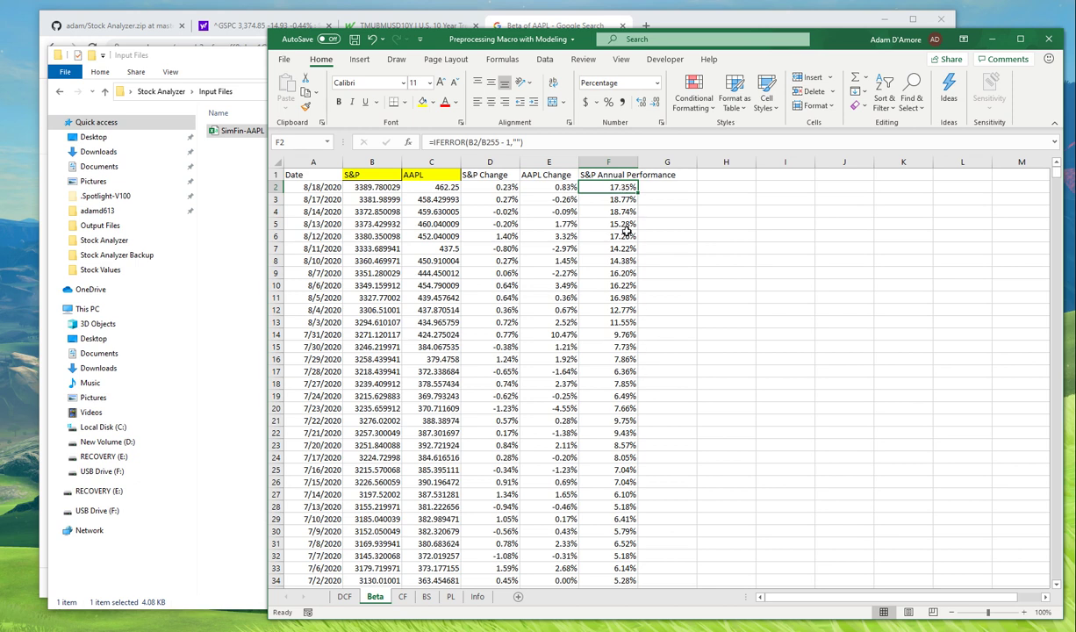
left_click(609, 163)
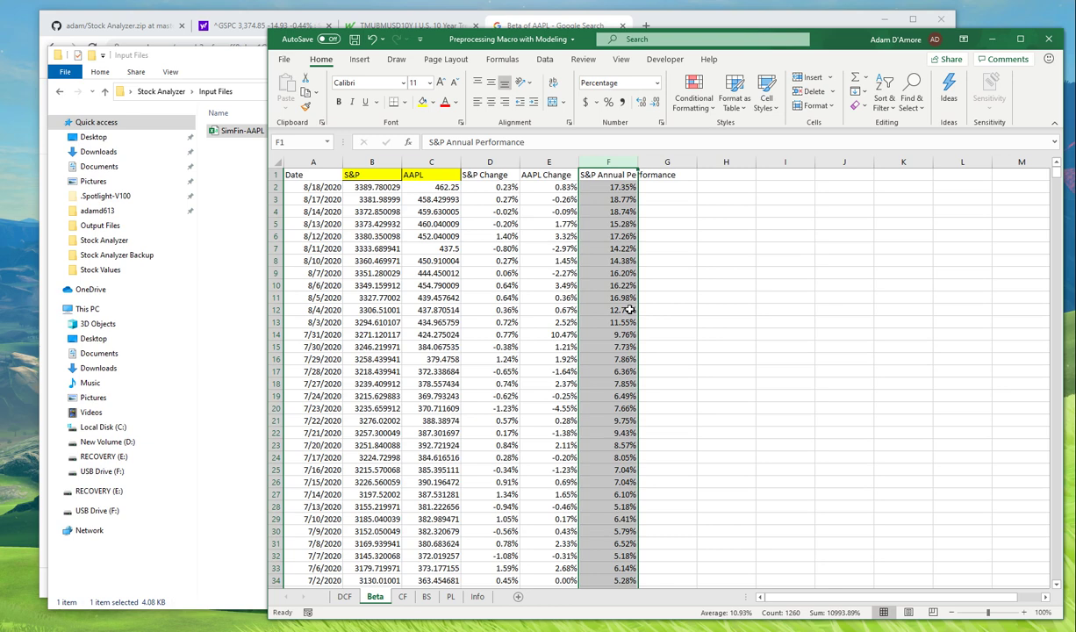
Step: Examine the perpetual growth, Beta, expected return, risk-free rate and CAPM cells on the DCF sheet, including their formulas
left_click(345, 596)
left_click(579, 260)
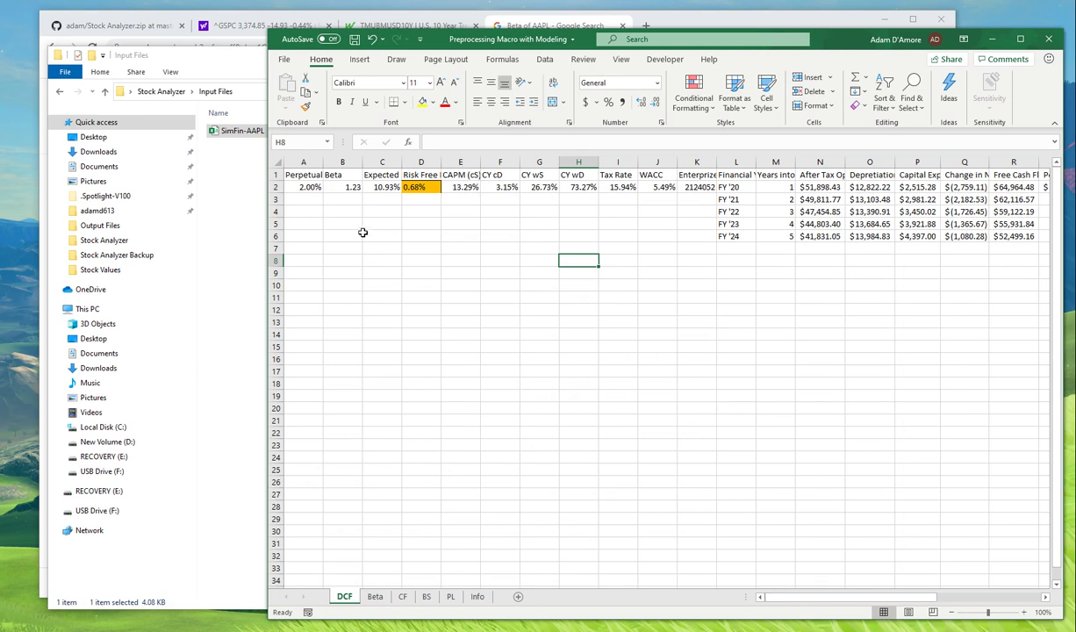
left_click(308, 178)
key("Down")
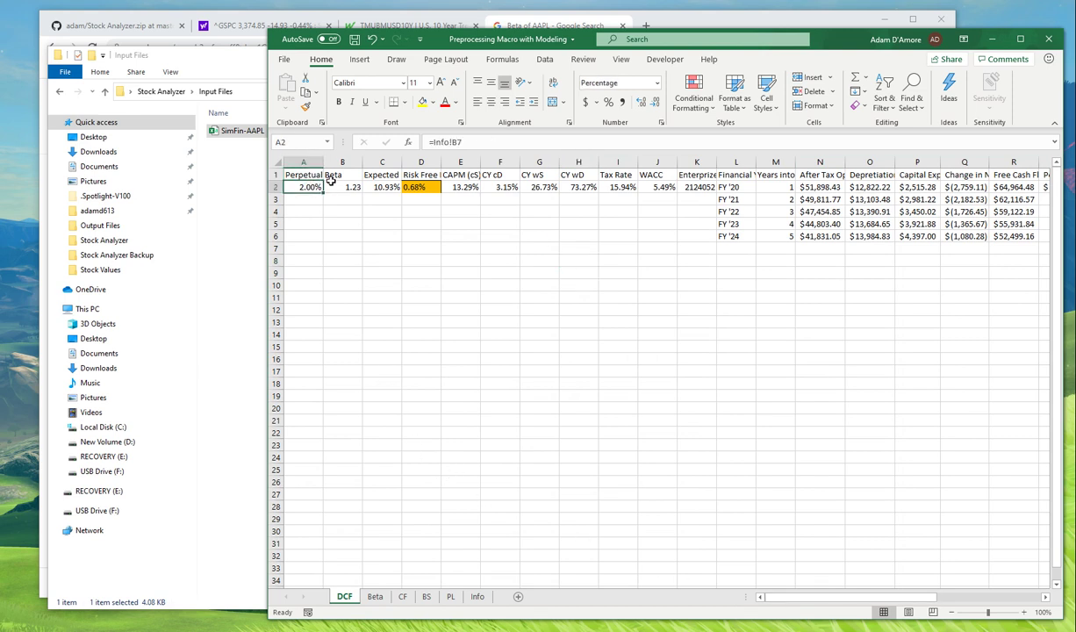
key("Right")
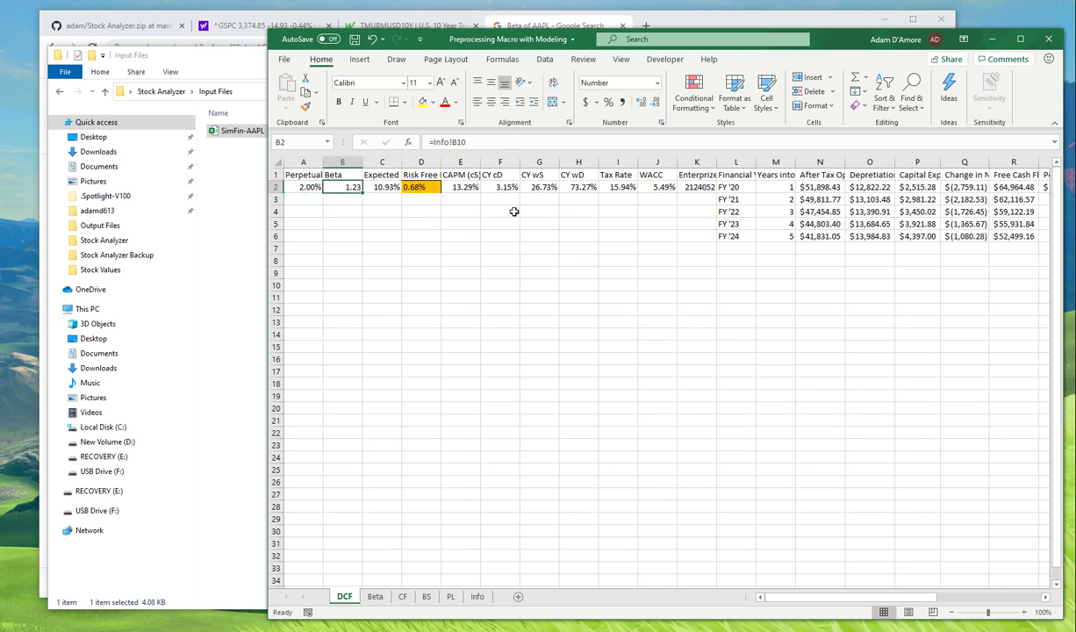
left_click(387, 178)
left_click(389, 187)
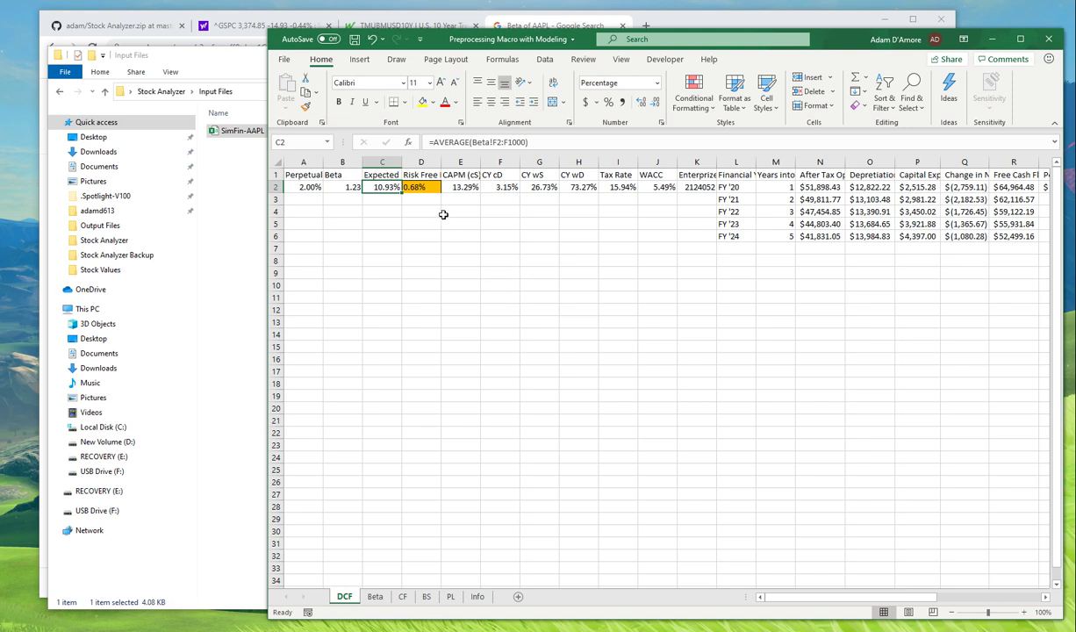
left_click(418, 187)
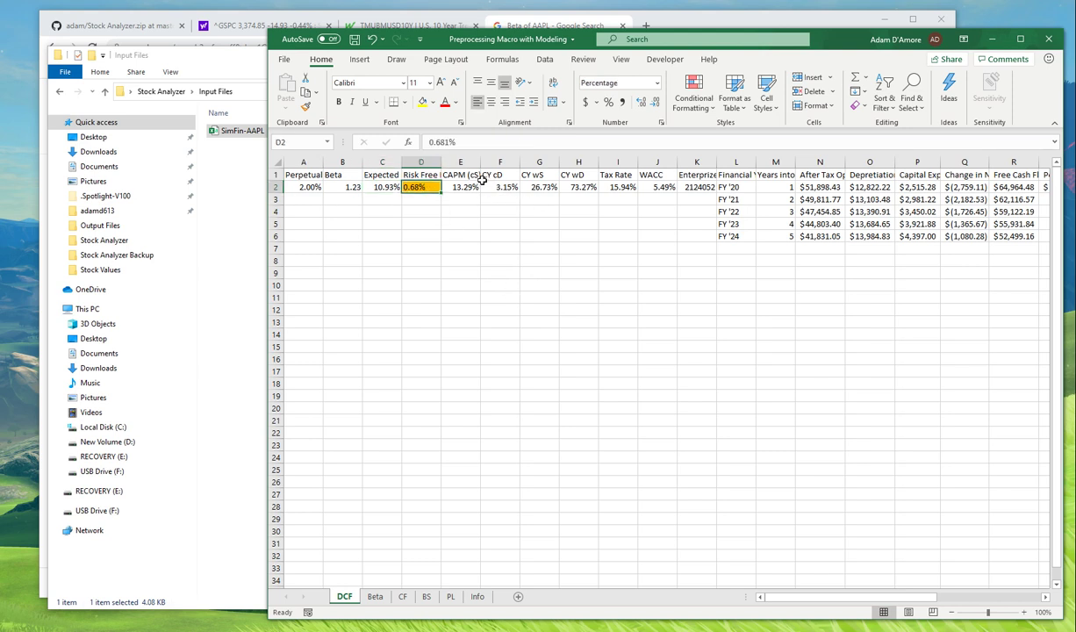
left_click(467, 178)
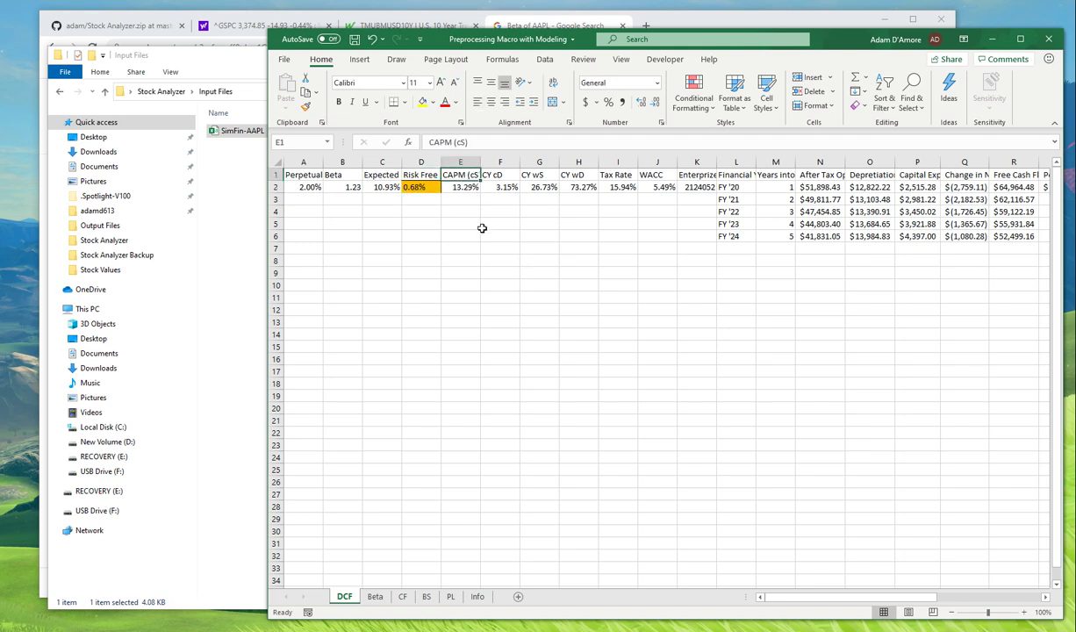
left_click(450, 188)
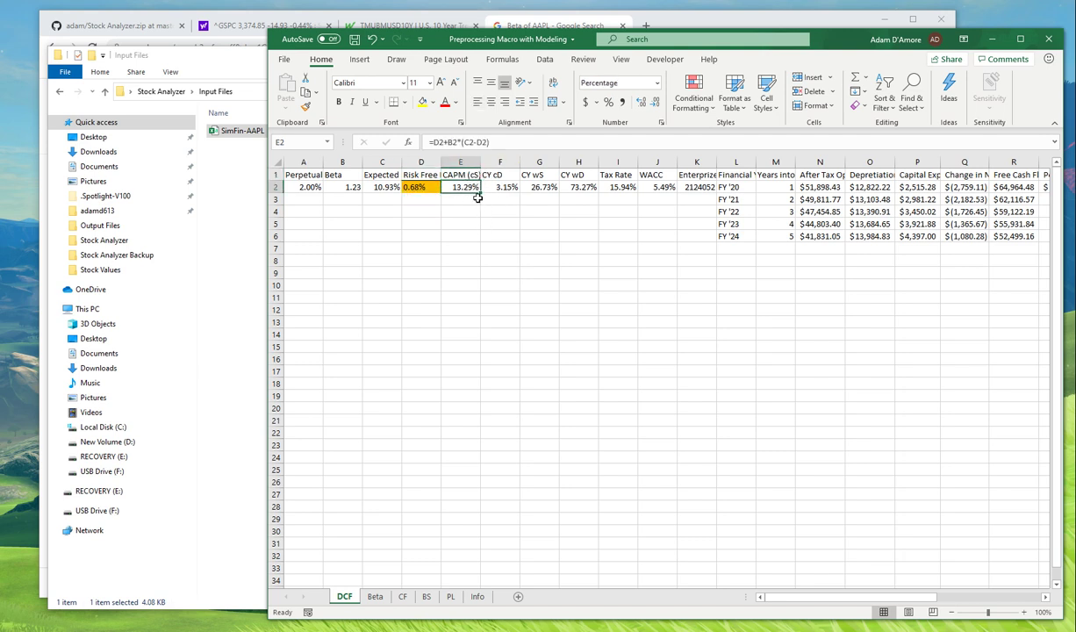
Step: Examine the CY cD, CY wS, CY wD and Tax Rate inputs in row 2 of the DCF sheet
left_click(493, 175)
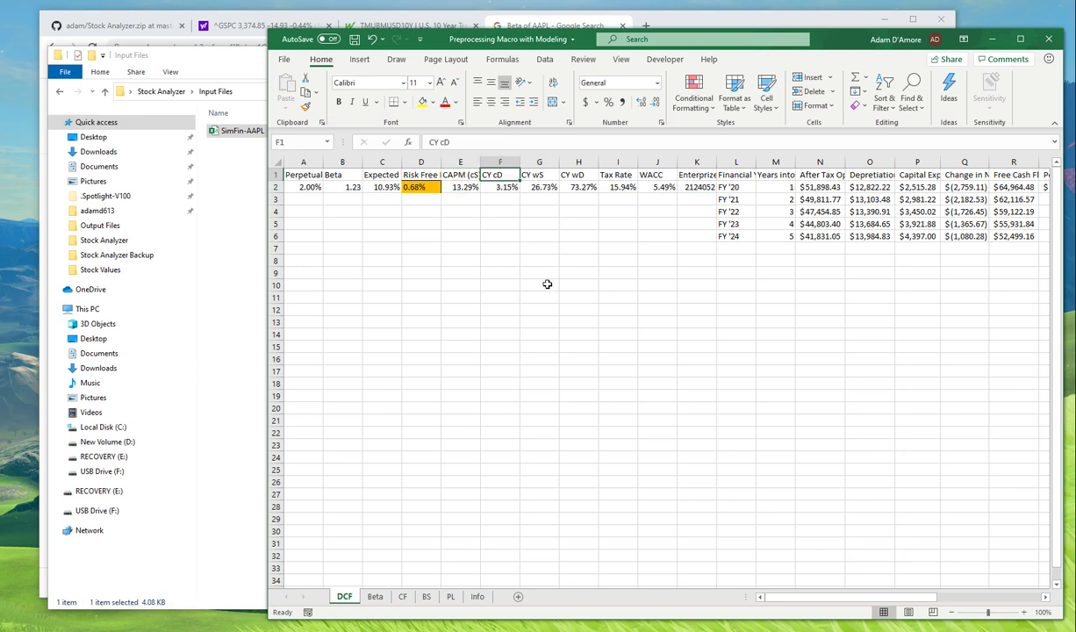
left_click(497, 187)
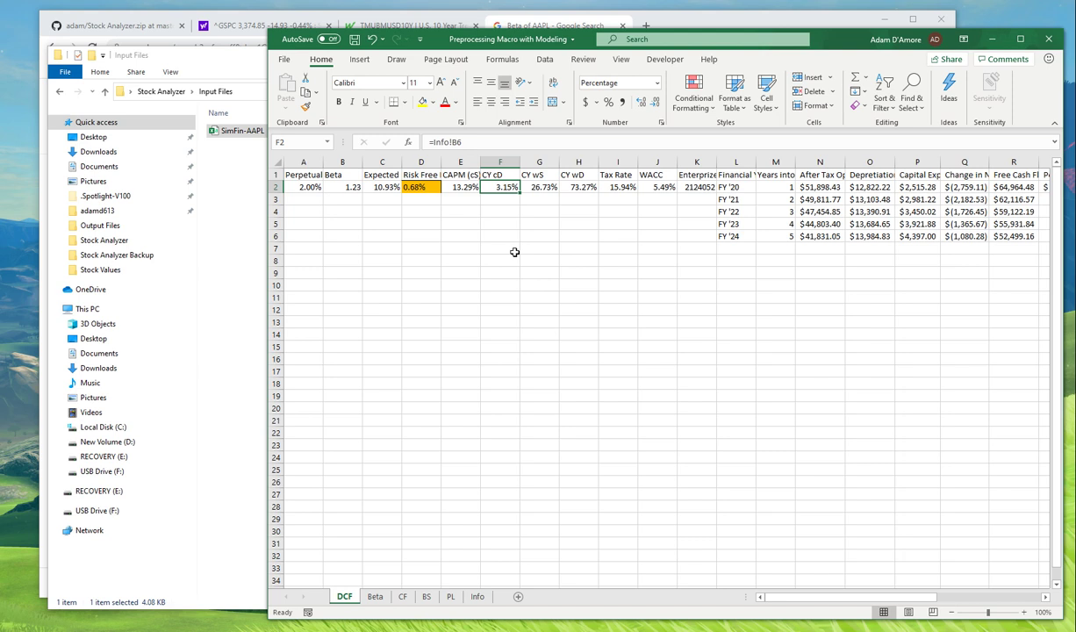
left_click(564, 212)
left_click(546, 178)
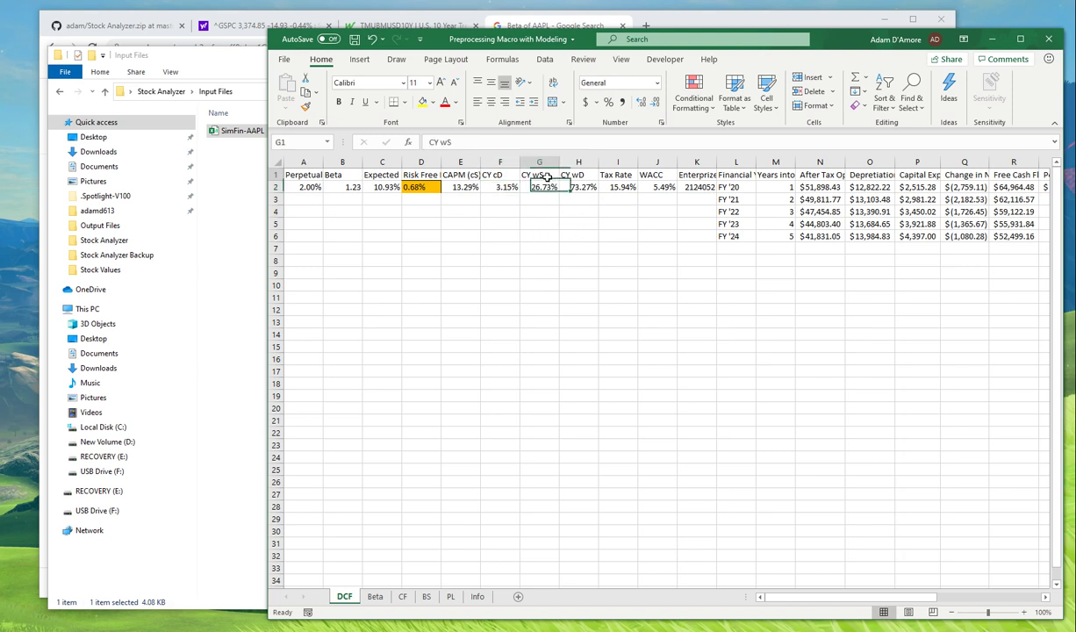
left_click(535, 187)
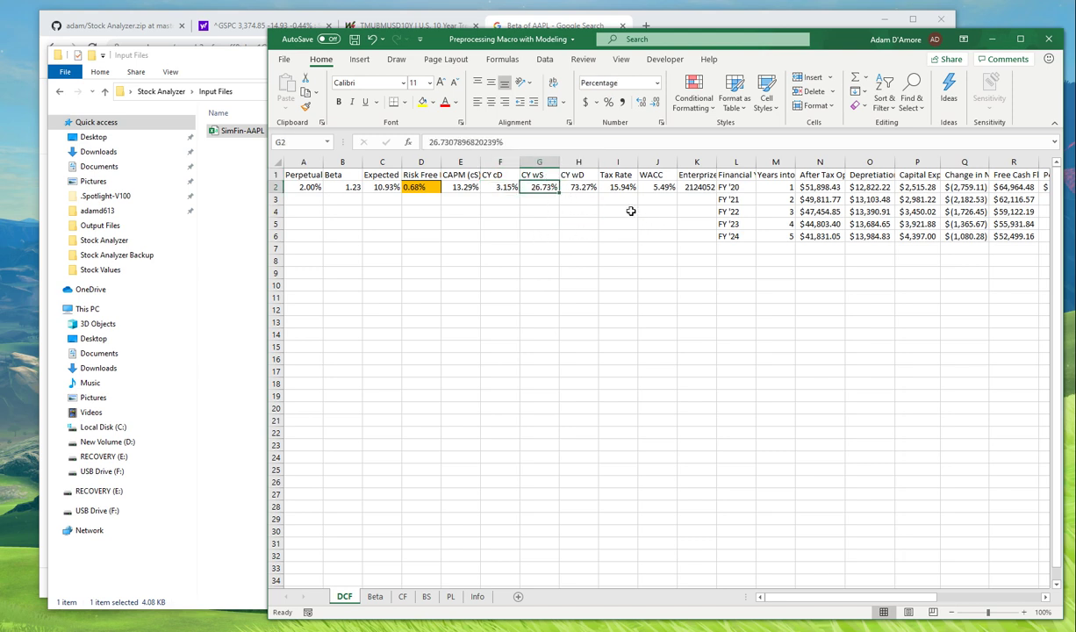
key("Right")
left_click(543, 191)
left_click(562, 188)
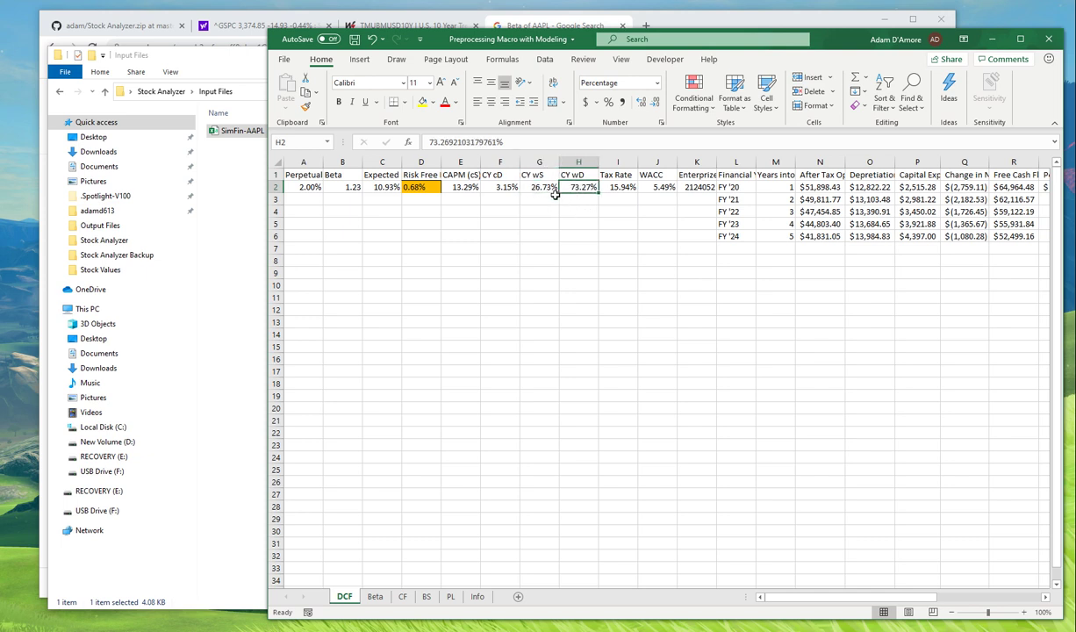
left_click(554, 188)
left_click(605, 187)
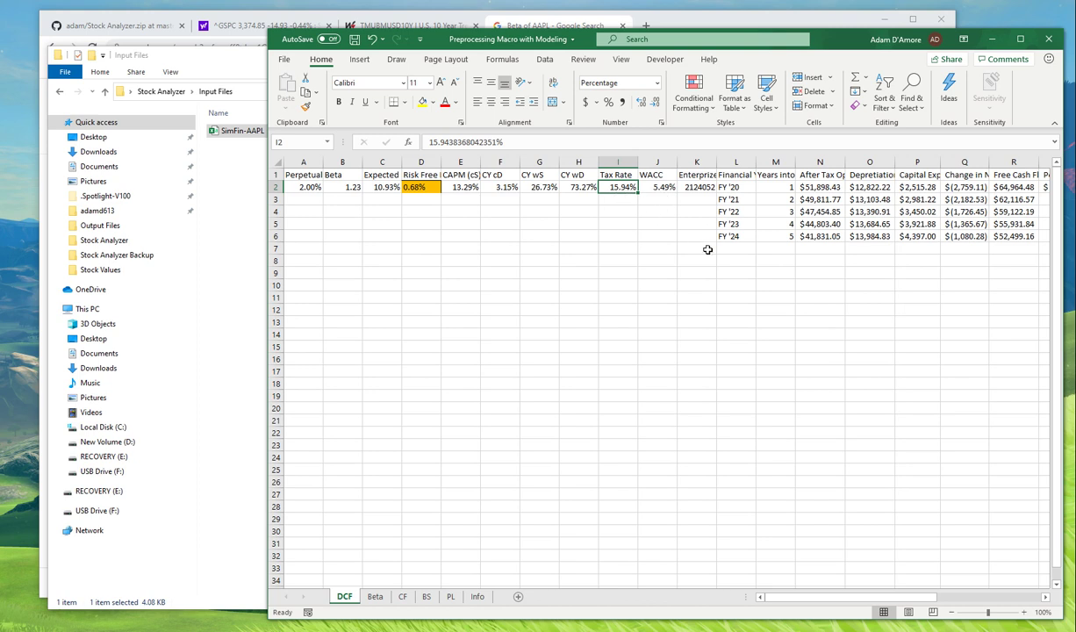
Step: Check the formula that calculates WACC in cell J2
left_click(661, 187)
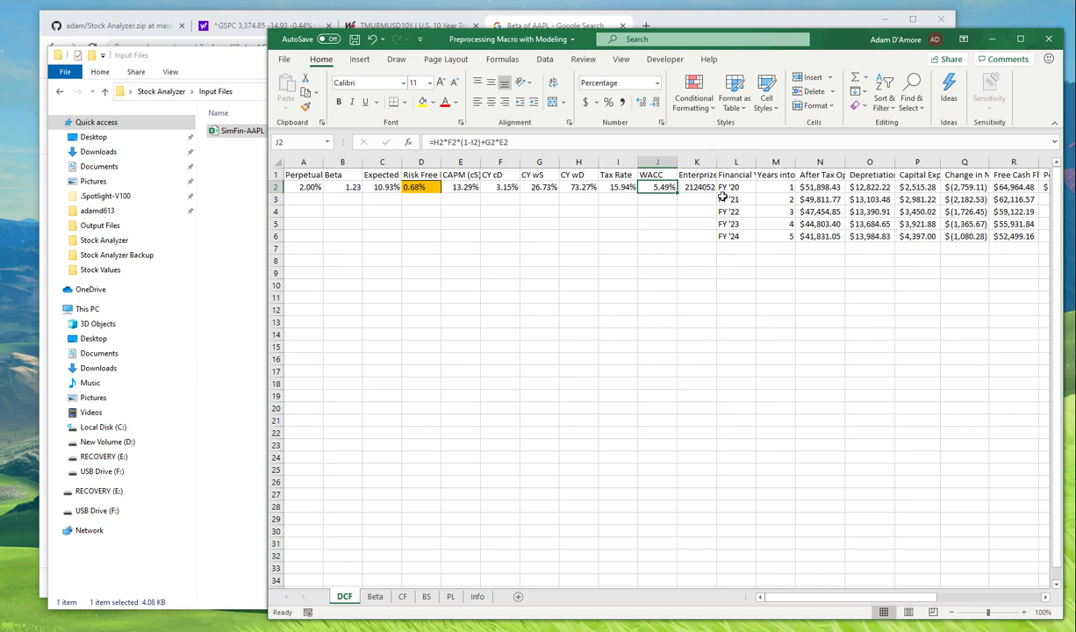
left_click_drag(815, 597, 839, 598)
left_click(623, 202)
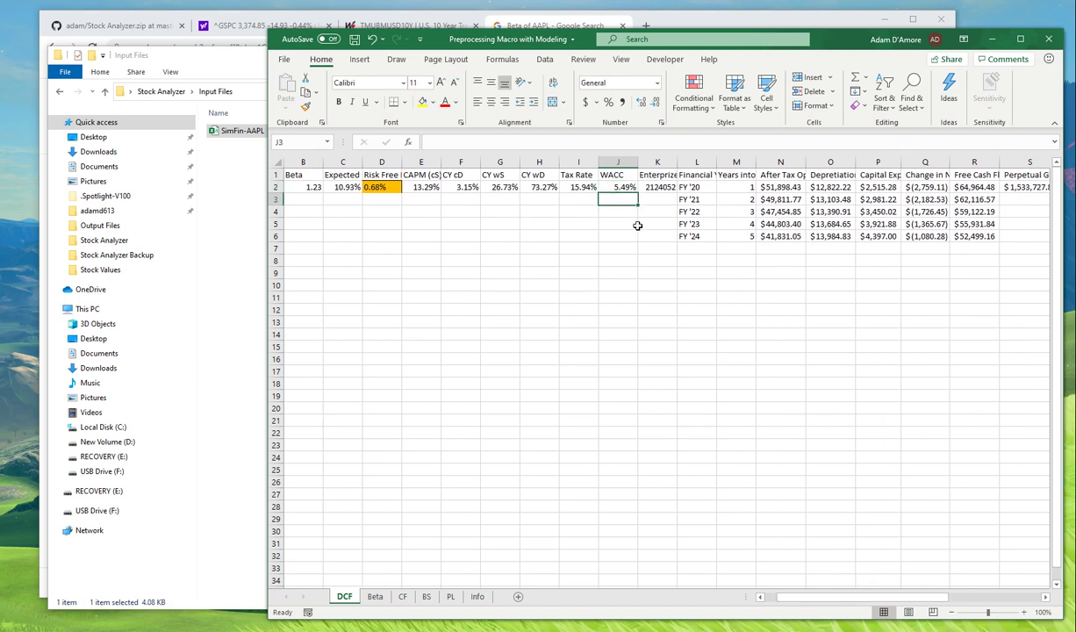
left_click(612, 186)
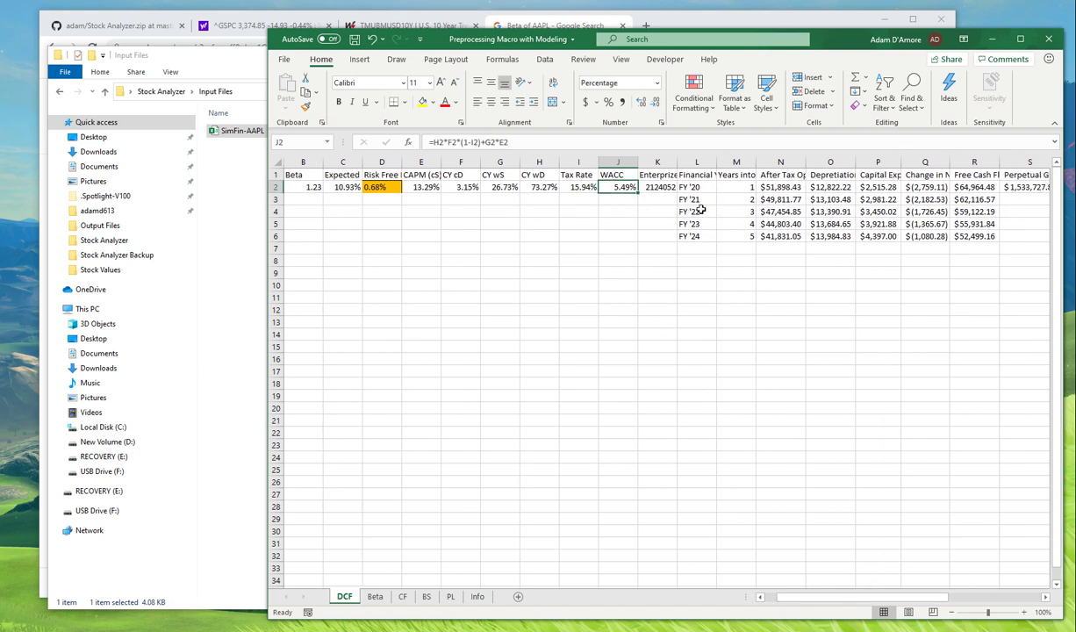
Step: Format the enterprise value in cell K2 as an accounting dollar amount
left_click(644, 184)
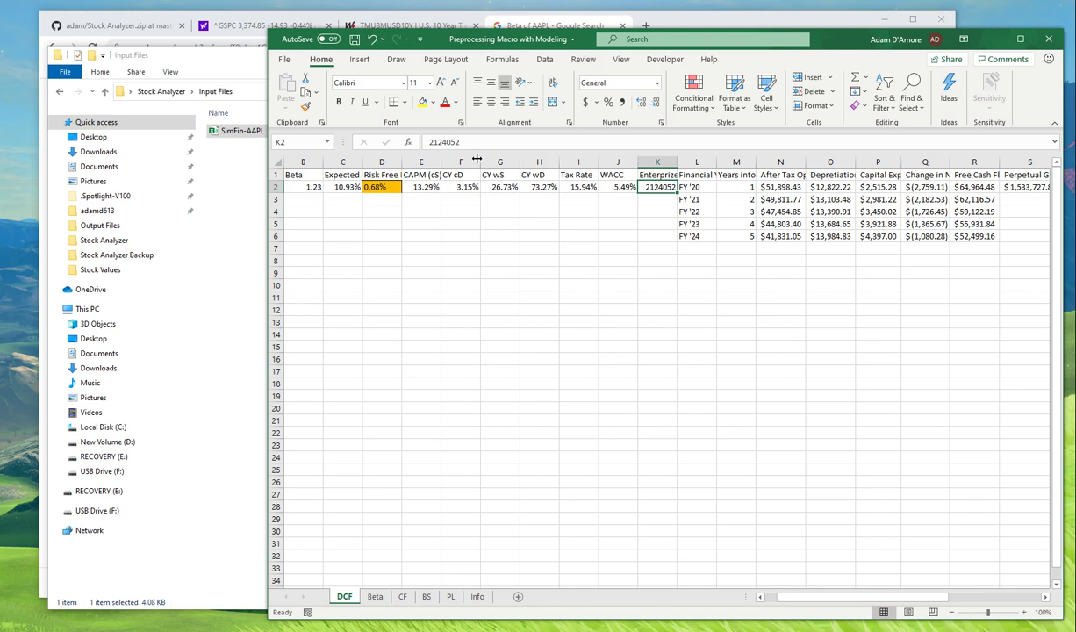
left_click(586, 102)
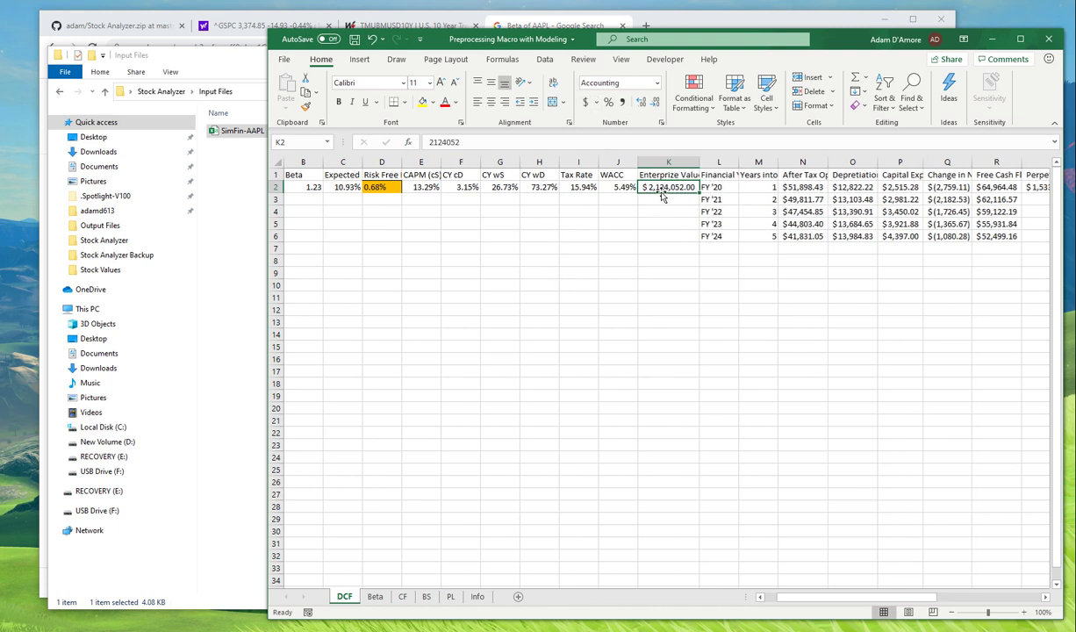
left_click(758, 309)
Step: Widen the DCF columns from Financial Year through Free Cash Flow equally
left_click_drag(817, 597, 932, 590)
left_click(633, 178)
left_click(630, 187)
left_click(698, 382)
left_click(527, 235)
left_click_drag(443, 163, 772, 165)
left_click(746, 309)
Step: Narrow the Years into the future column on the DCF sheet
left_click_drag(532, 211, 532, 199)
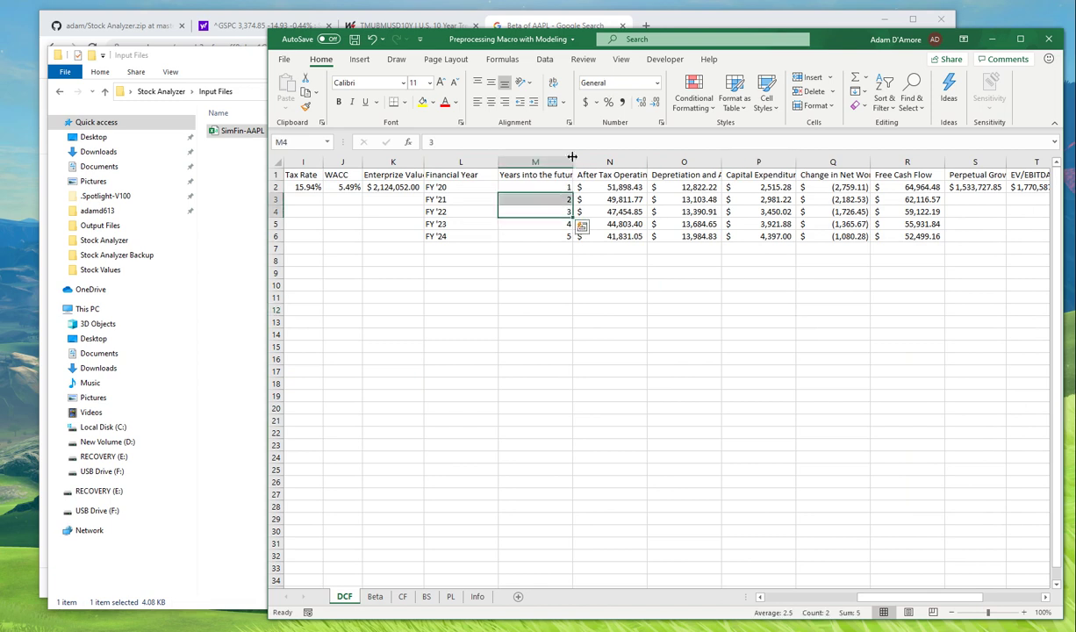
left_click_drag(572, 161, 533, 156)
left_click(476, 237)
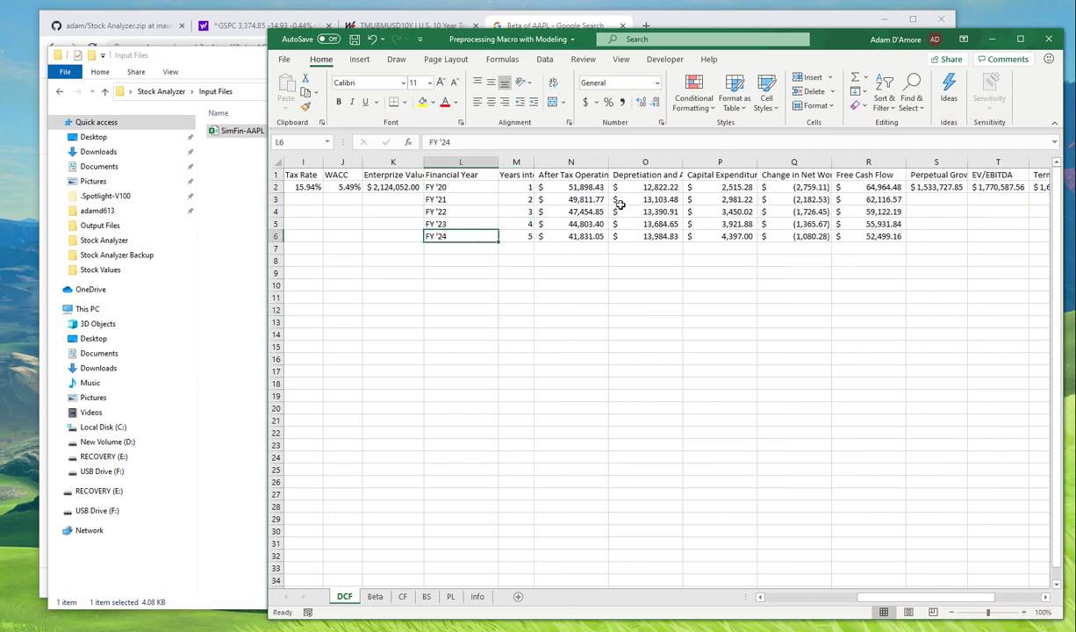
Step: Review the FY '20 to FY '24 values of After Tax Operating Income (Loss) and of the depreciation column beside it
left_click(535, 201)
key("Down")
key("Down")
key("Down")
key("Down")
key("ctrl+Up")
key("ctrl+Up")
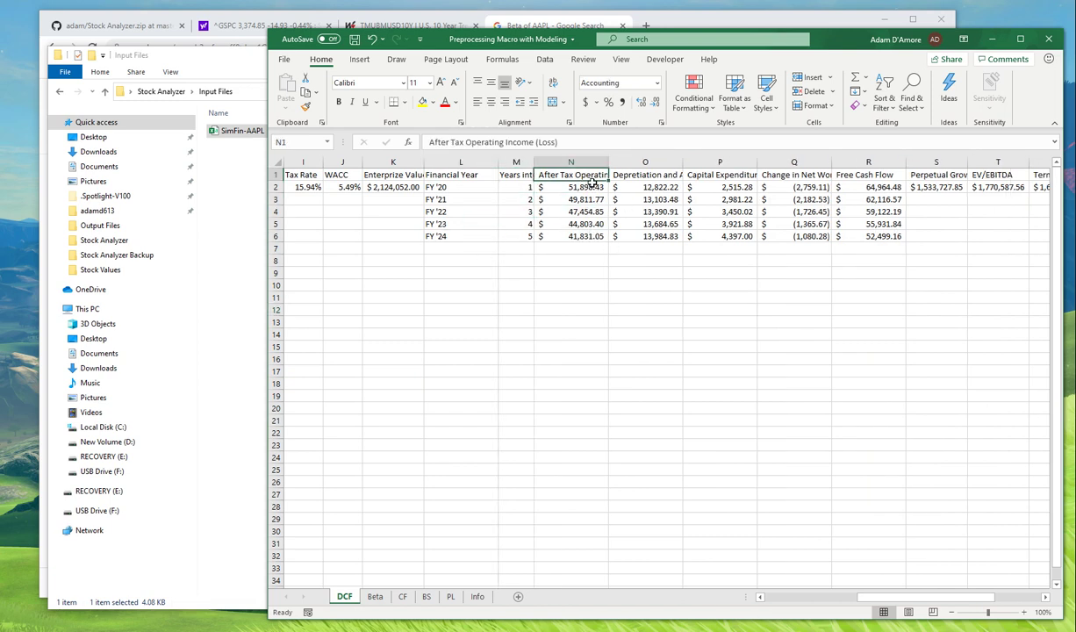
key("Down")
key("Down")
key("Down")
key("Down")
left_click(594, 246)
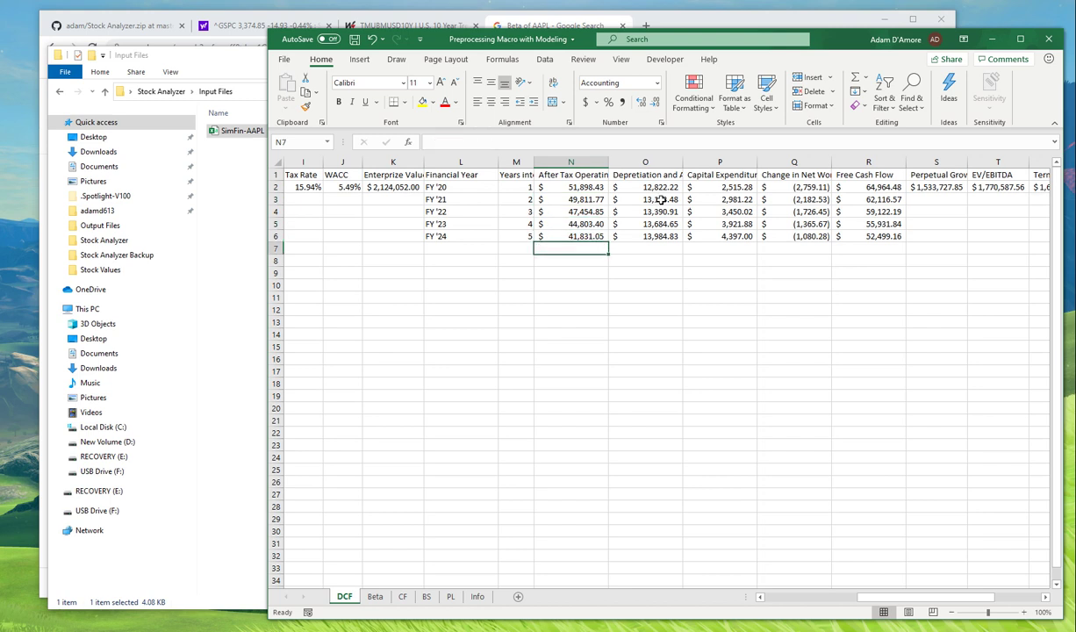
left_click(596, 188)
left_click(599, 225)
left_click(603, 248)
left_click(651, 197)
left_click(630, 222)
Step: Review the forecast values under Capital Expenditures and the first forecast under Change in Net Working Capital
left_click(701, 173)
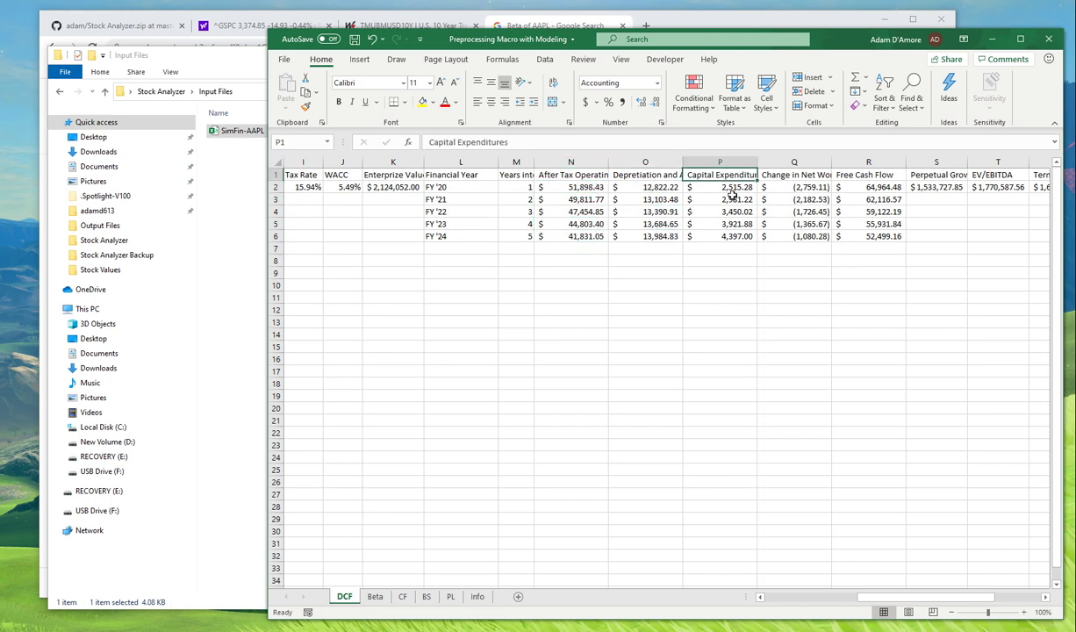
key("Down")
key("Down")
key("Down")
key("Down")
key("Down")
left_click(798, 175)
left_click(764, 187)
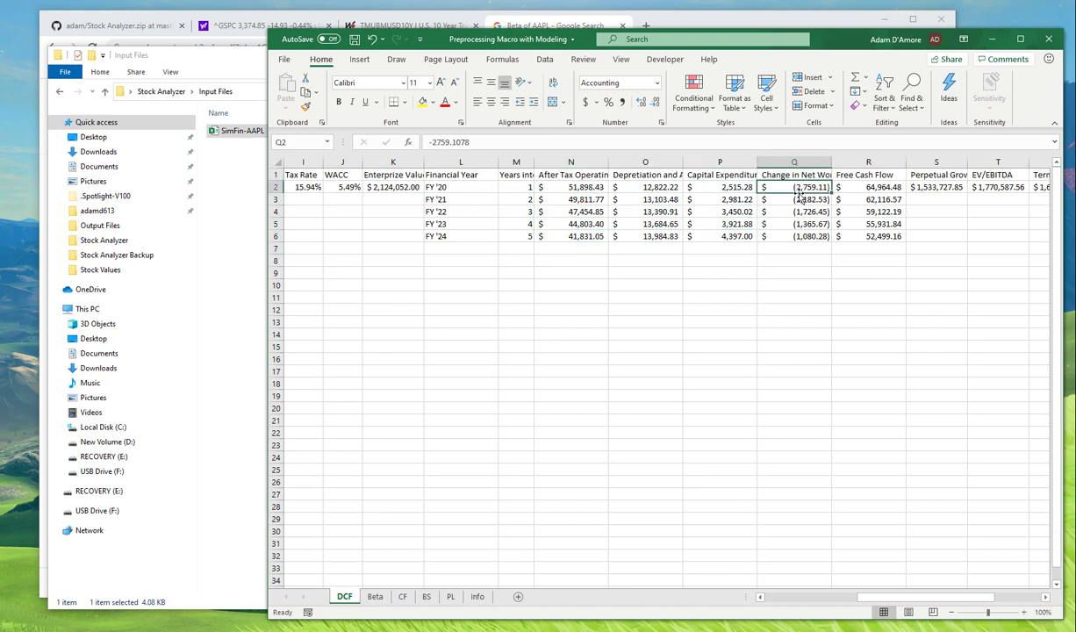
Step: Review the FY '23 and FY '24 Change in Net Working Capital and the Free Cash Flow forecasts for all five years
left_click(772, 224)
left_click(777, 236)
left_click(869, 175)
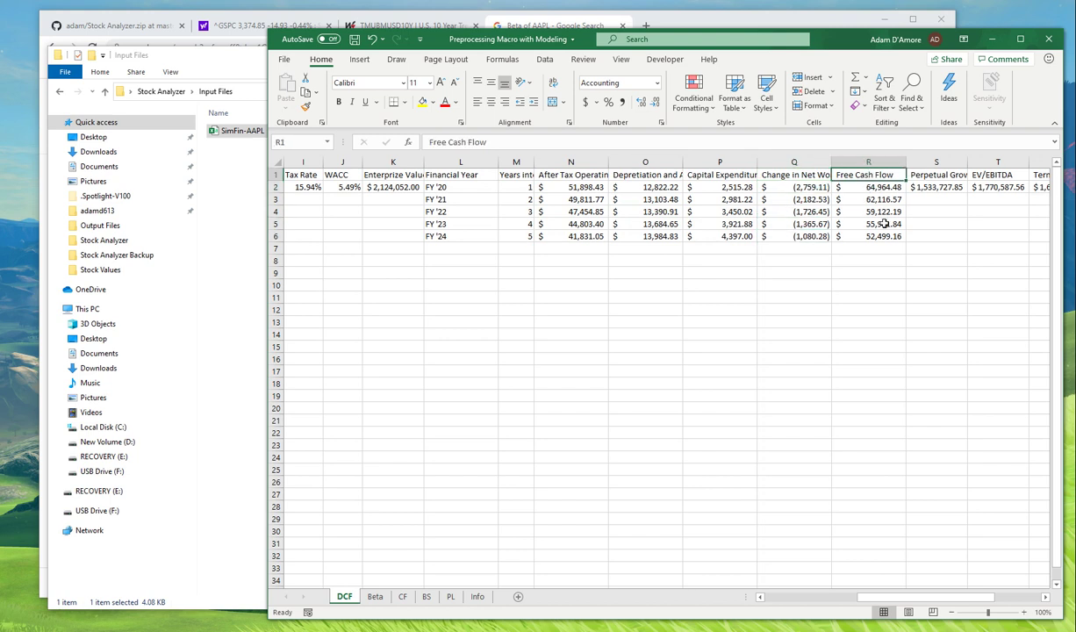
left_click_drag(880, 188, 878, 235)
left_click(931, 295)
left_click(882, 188)
left_click(937, 396)
Step: Compare the Perpetual Growth and EV/EBITDA values on the DCF sheet
left_click_drag(947, 597, 978, 596)
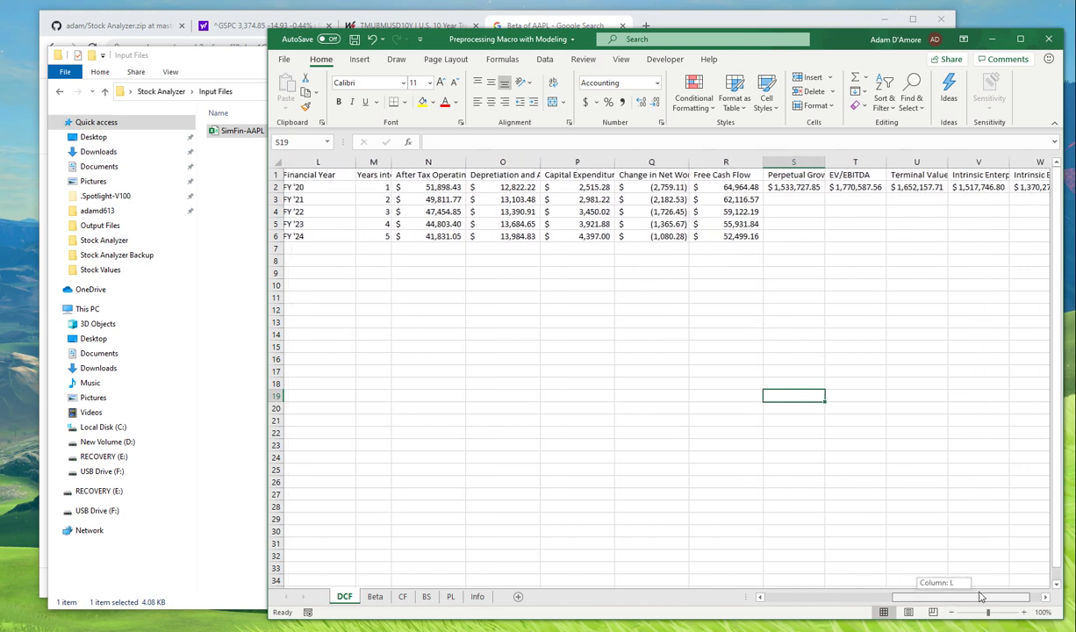
left_click(795, 187)
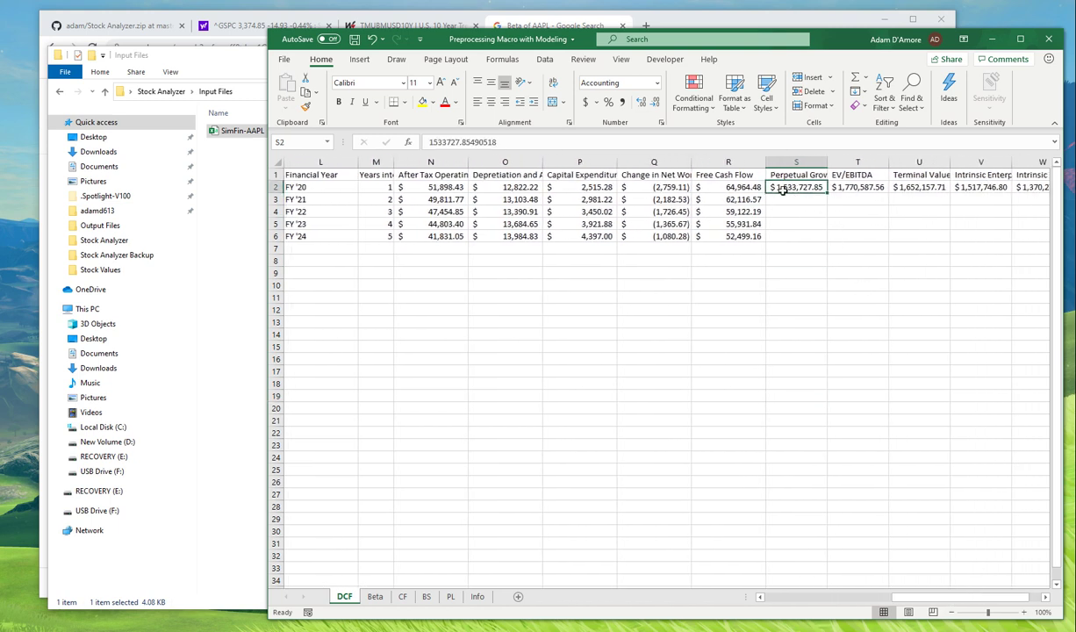
left_click(856, 191)
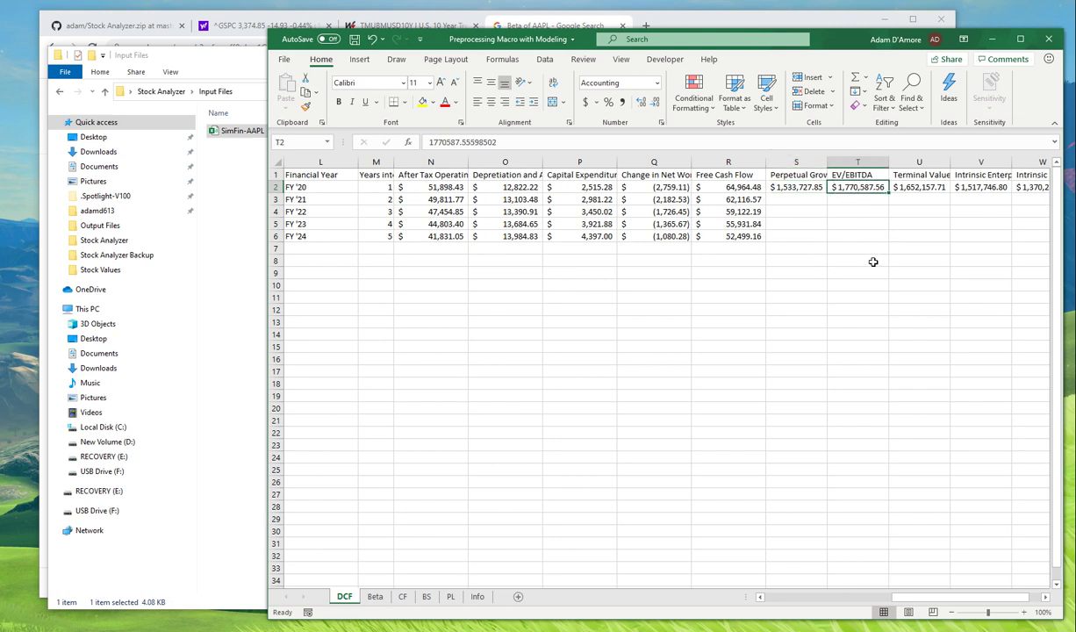
left_click(801, 189)
left_click(844, 187)
left_click(797, 187)
left_click(848, 187)
left_click(800, 188)
left_click(838, 188)
left_click(804, 185)
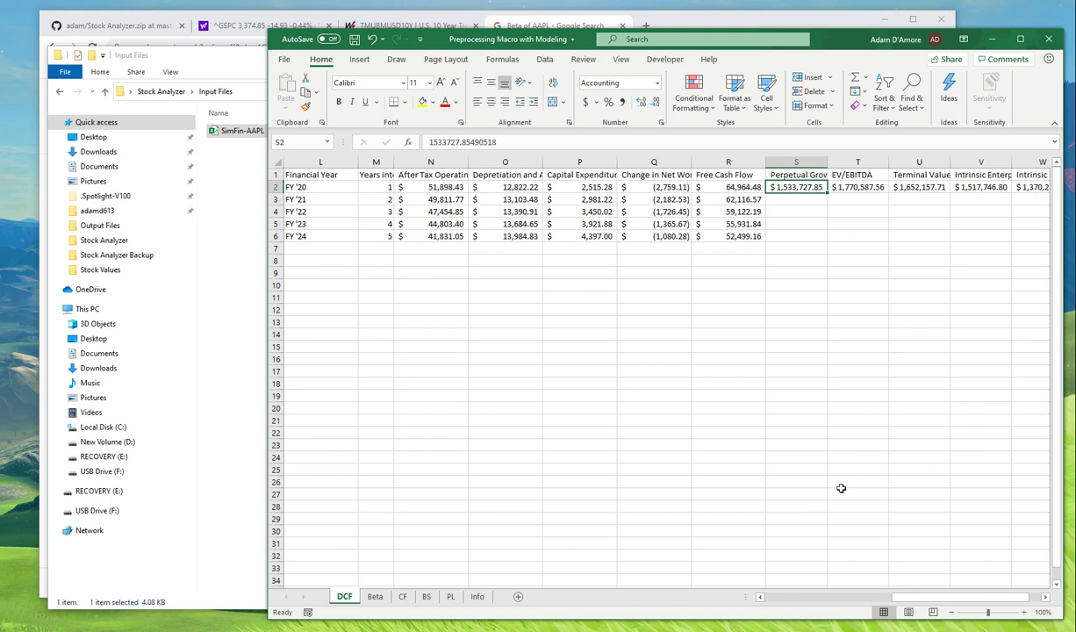
Step: Check the FY '23 and FY '24 Free Cash Flow against the Perpetual Growth value, and inspect the EV/EBITDA heading and value
left_click(735, 228)
left_click(735, 235)
left_click(799, 189)
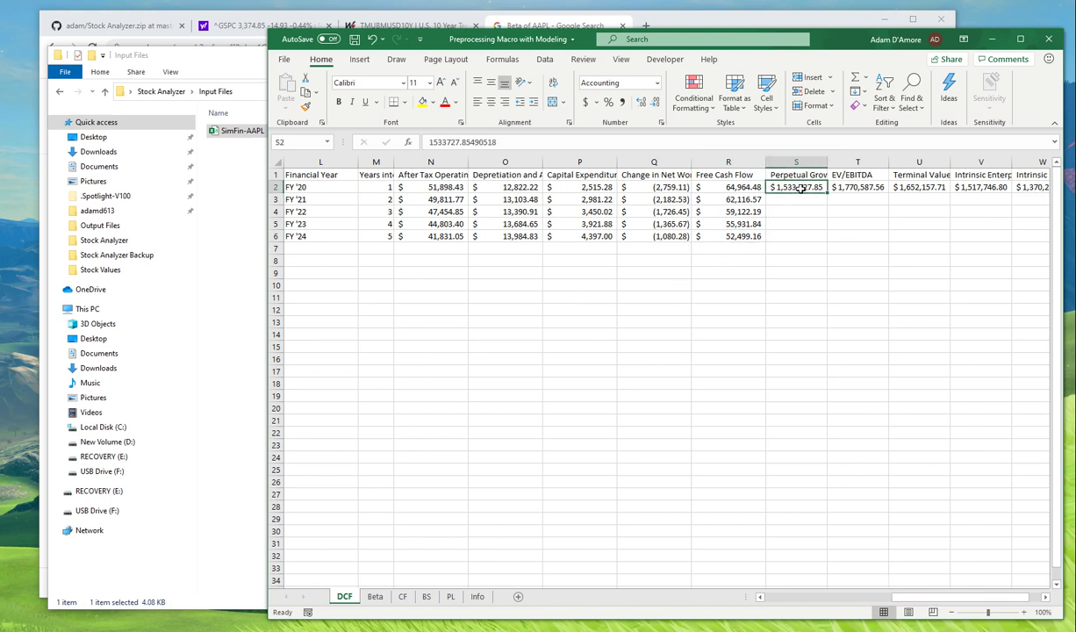
left_click(868, 188)
key("Up")
left_click(861, 186)
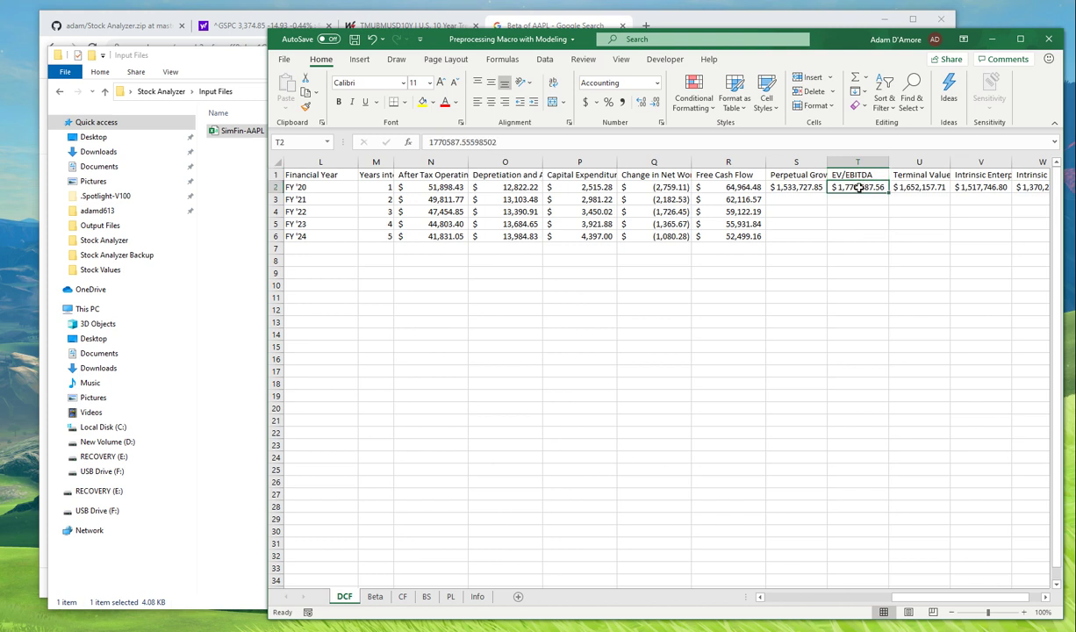
left_click(852, 176)
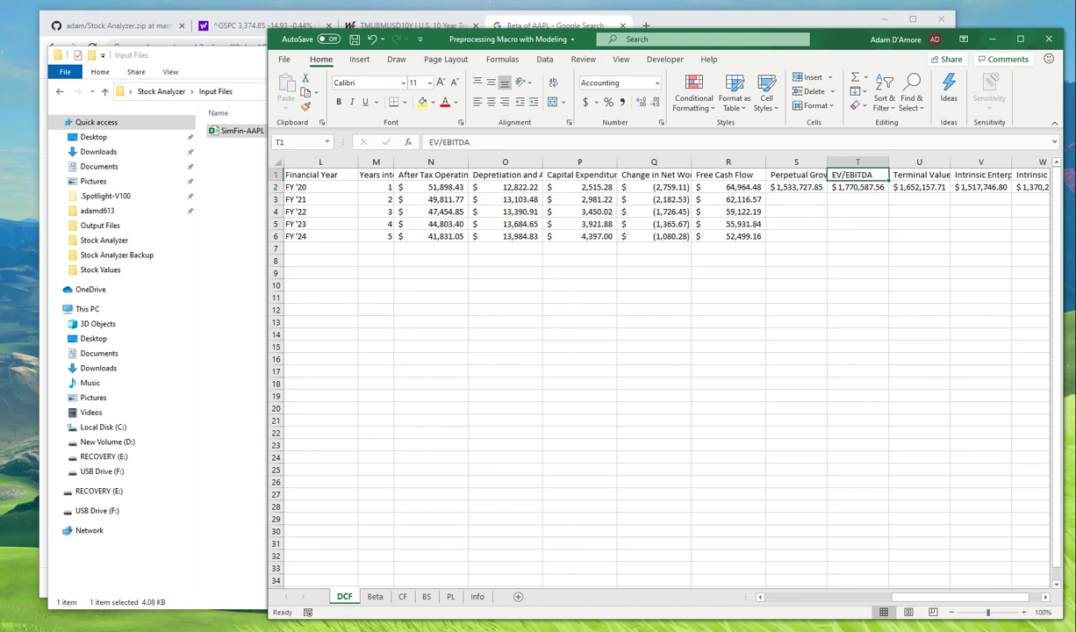
Step: Inspect how Terminal Value derives from Perpetual Growth and EV/EBITDA, and review the intrinsic enterprise, equity and stock values
scroll(865, 558, "right", 1)
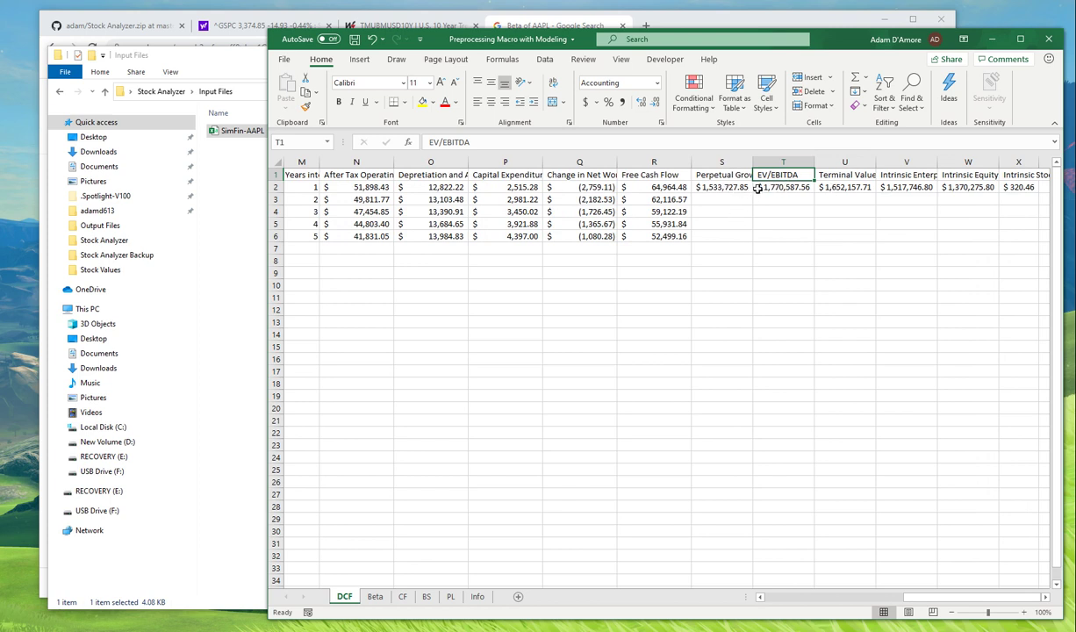
left_click_drag(709, 185, 777, 186)
left_click(850, 188)
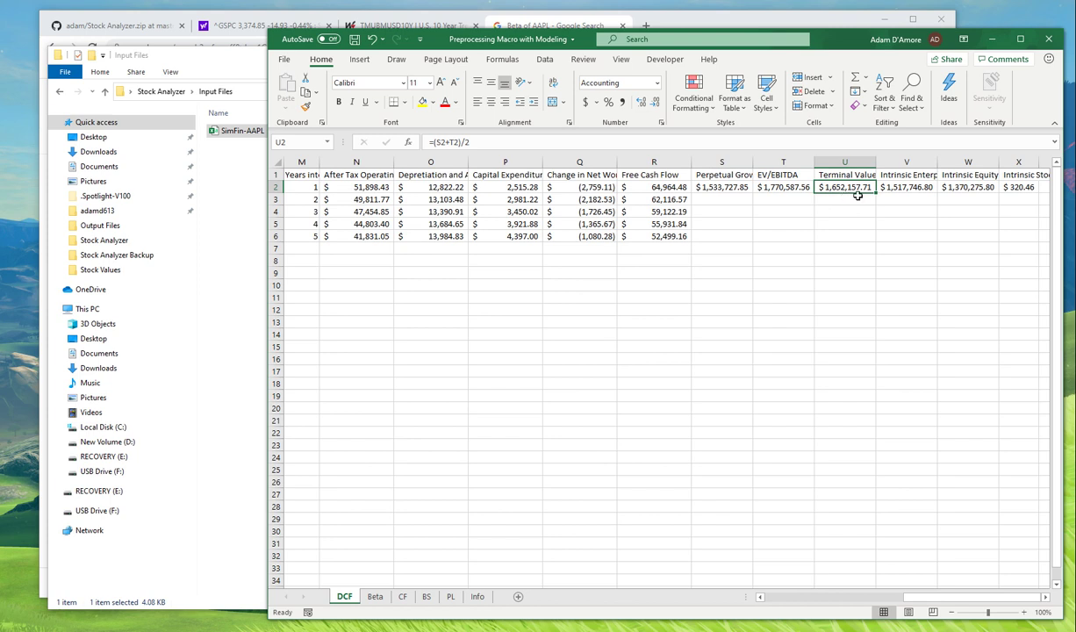
left_click(904, 177)
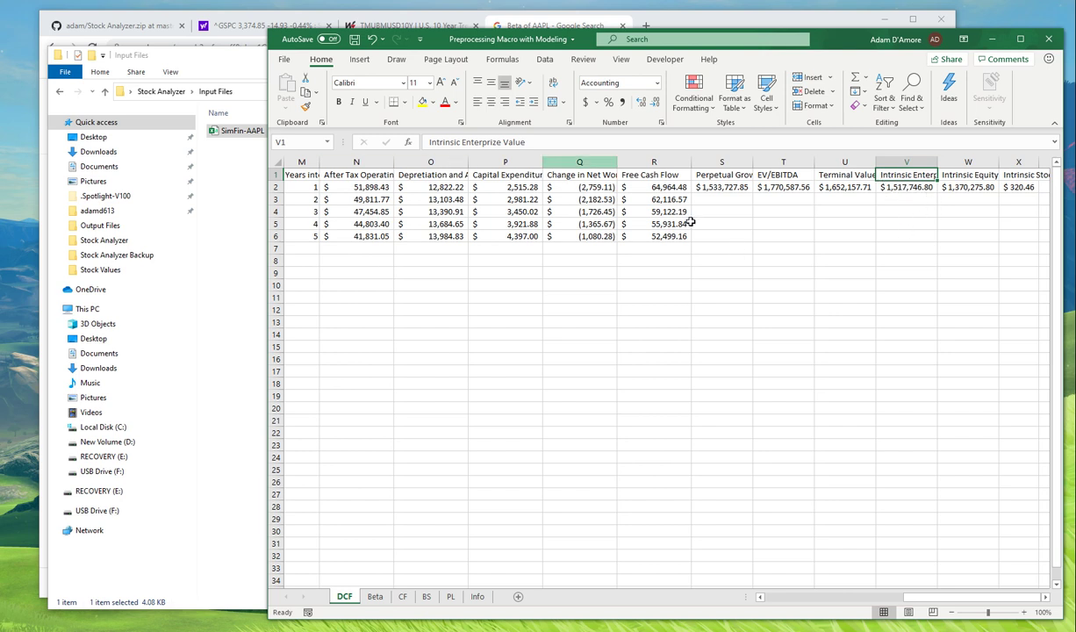
left_click(961, 187)
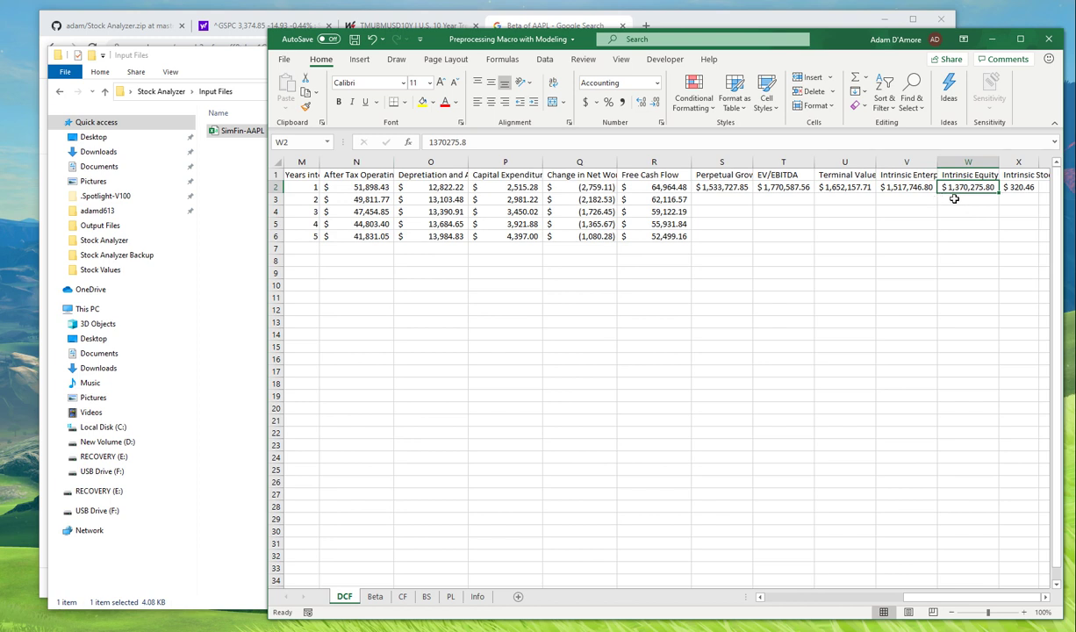
key("Right")
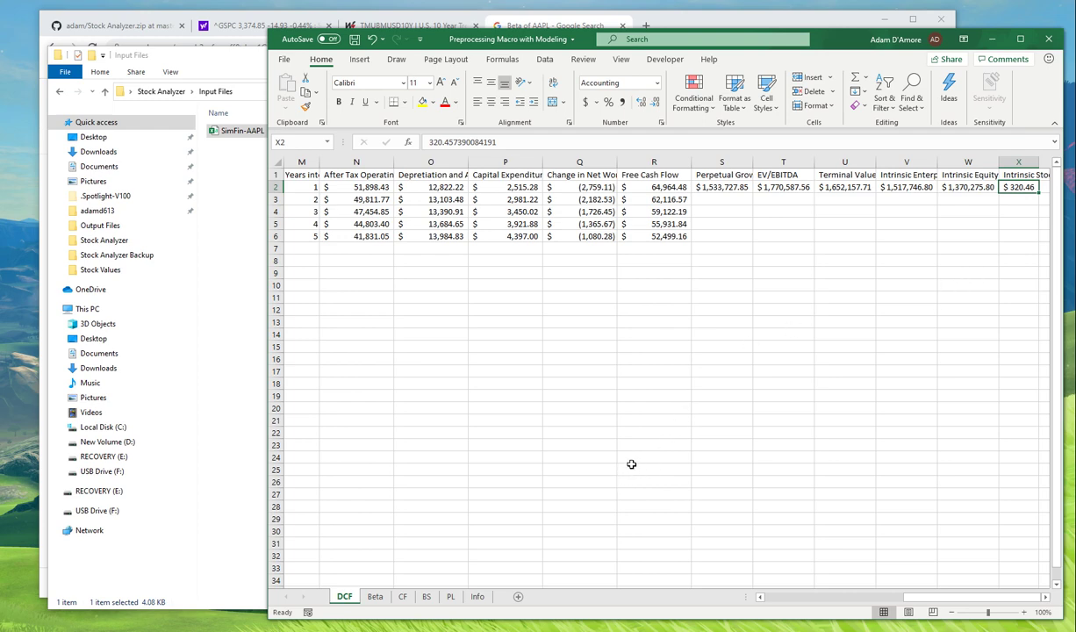
Step: Compare the 8/18/2020 AAPL price on the Beta sheet with the intrinsic stock value on the DCF sheet
left_click(381, 597)
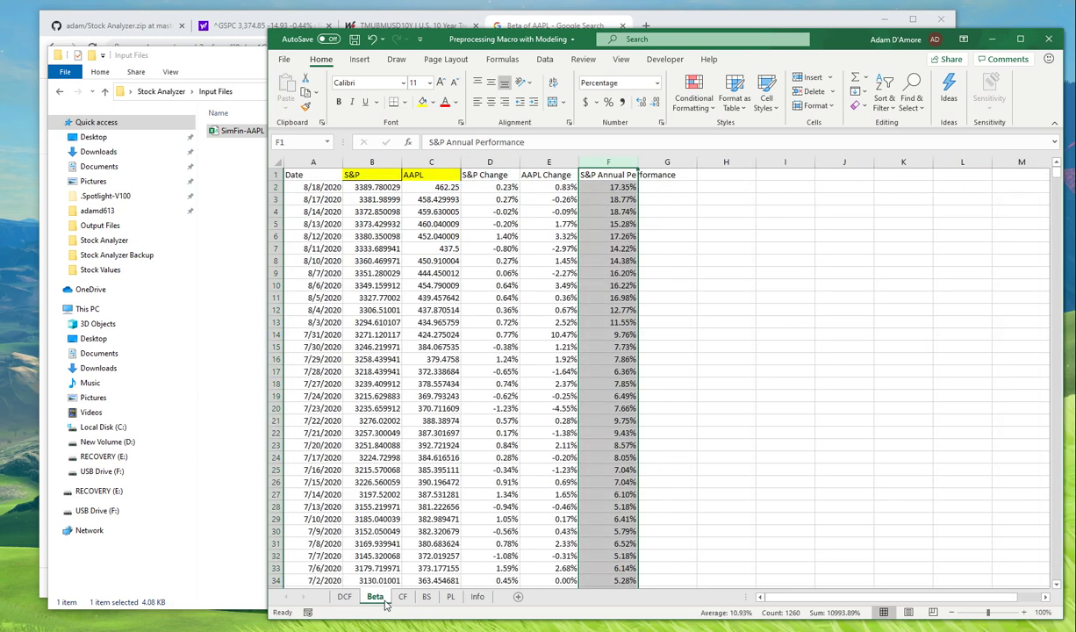
left_click(435, 186)
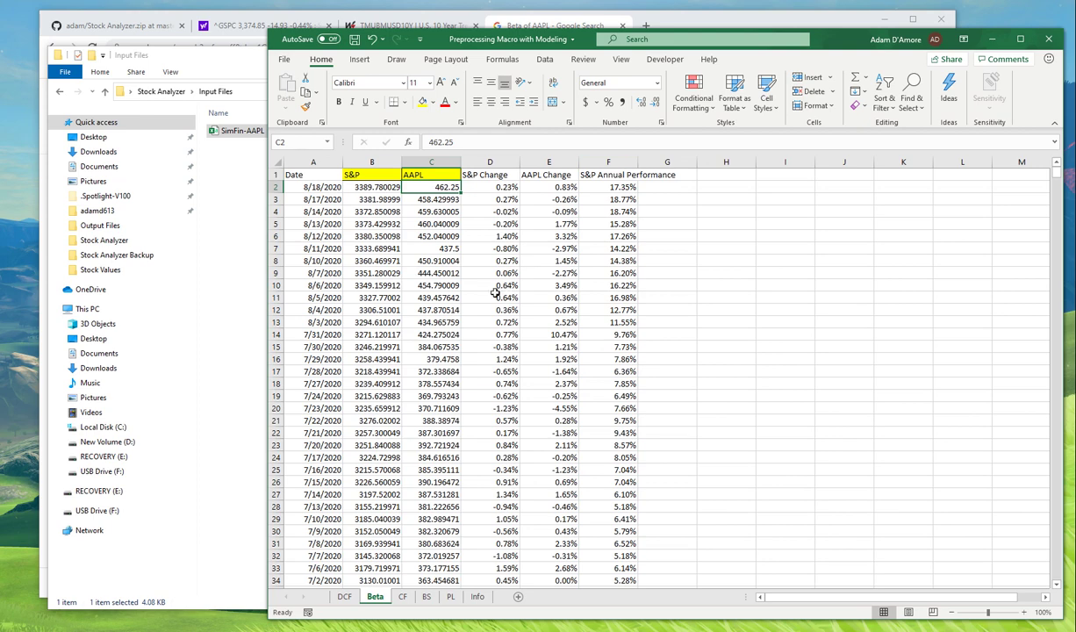
left_click(344, 597)
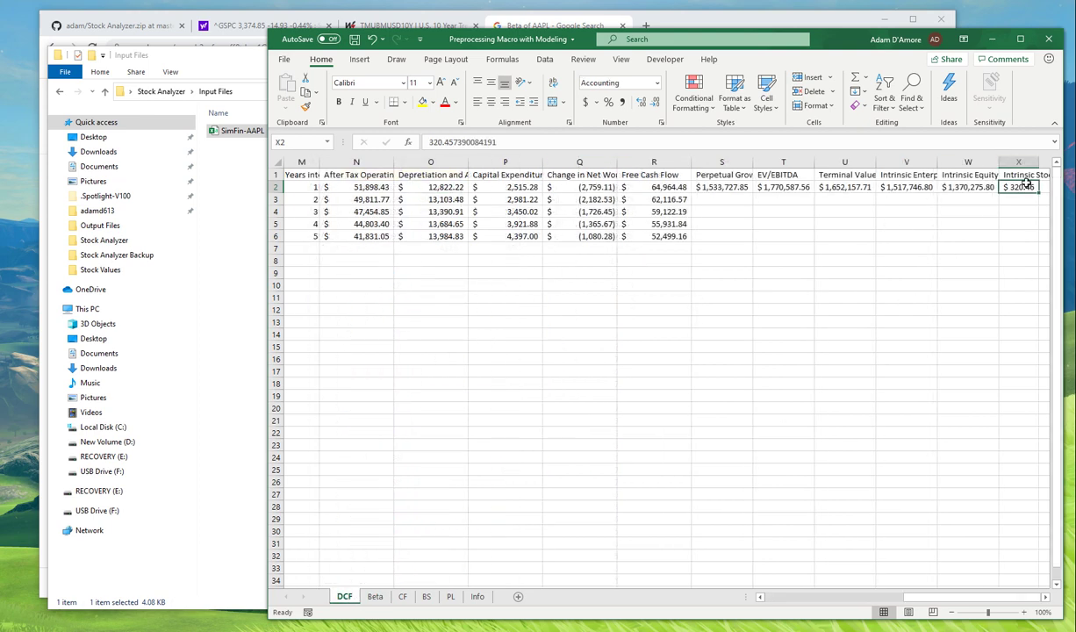
Step: Set the Revenue Growth Rate to 7% and the COGS Growth Rate to 5% on the Info sheet
left_click(478, 597)
left_click(422, 235)
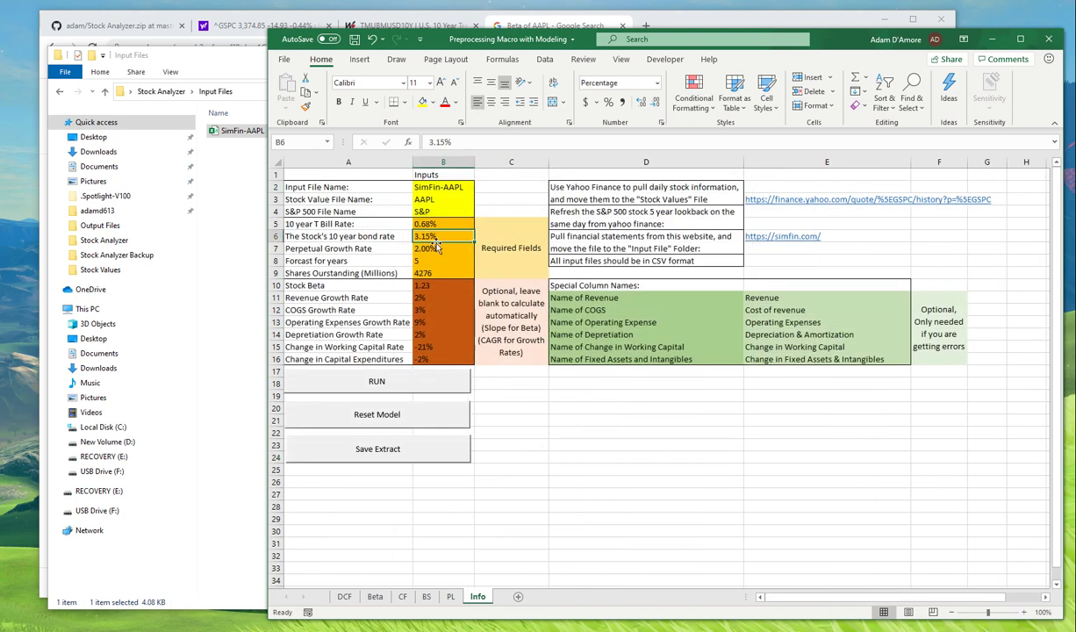
left_click(452, 286)
left_click(424, 296)
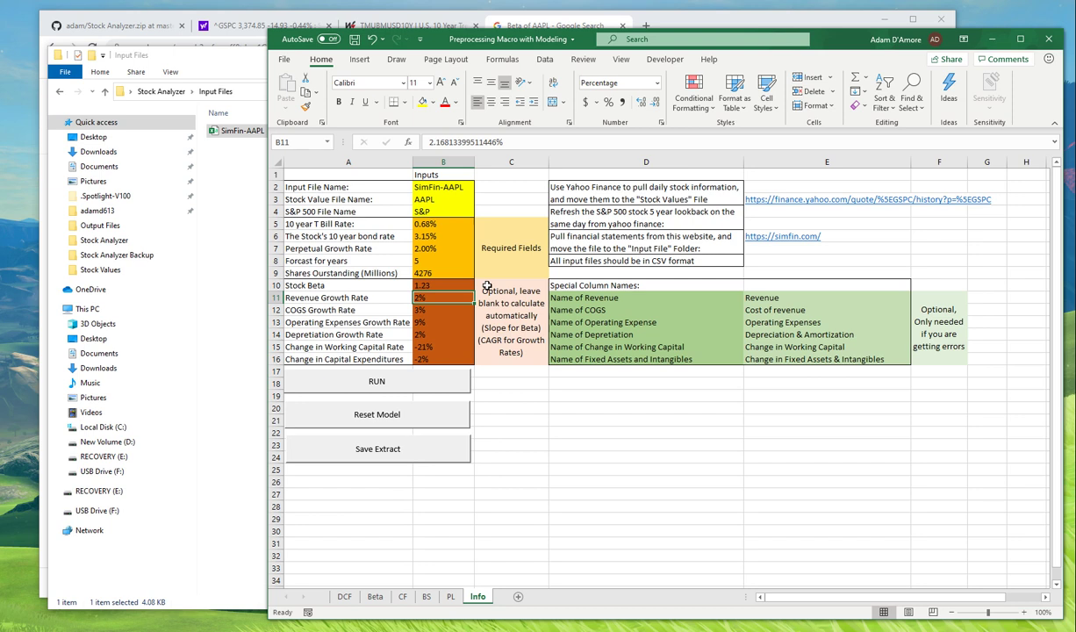
type("7")
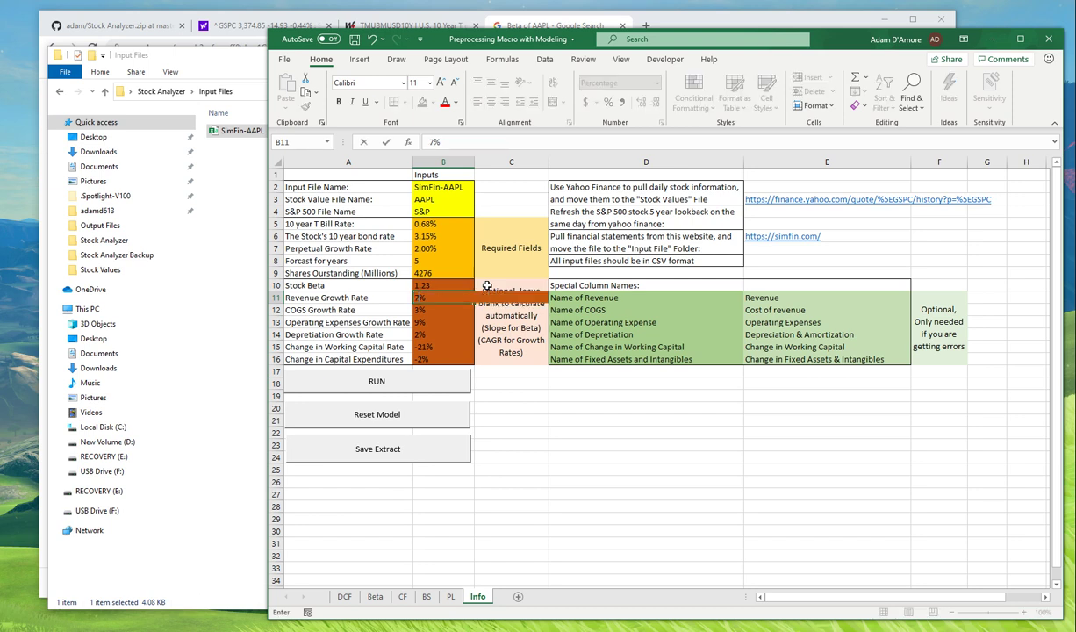
key("Return")
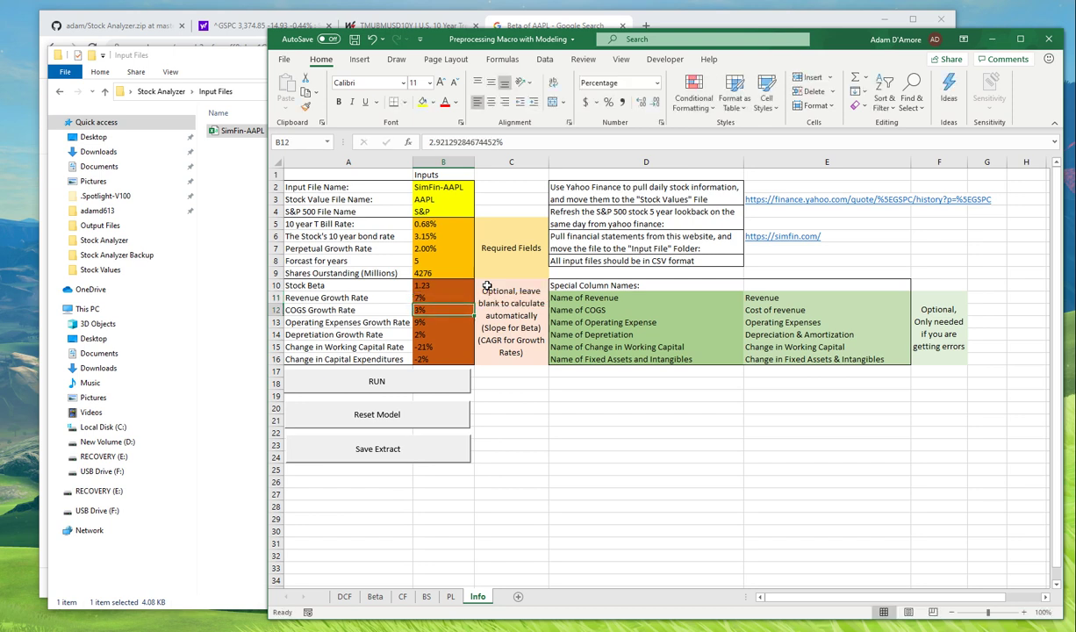
type("5")
key("Return")
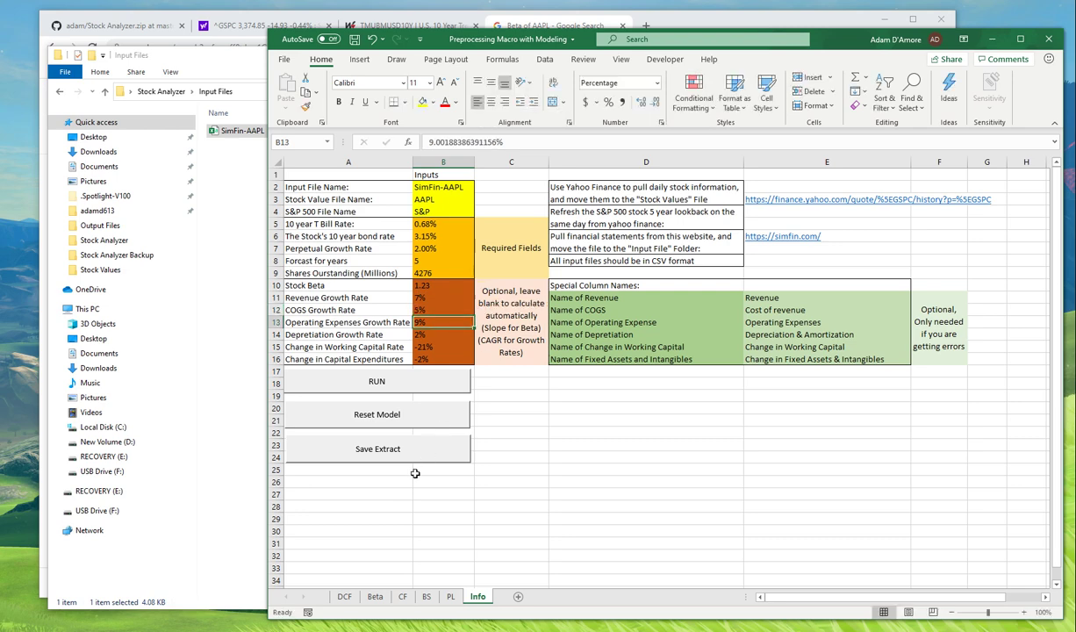
Step: Reset and rerun the model with the new growth rates, and check the intrinsic stock value on the DCF sheet
left_click(407, 414)
left_click(439, 383)
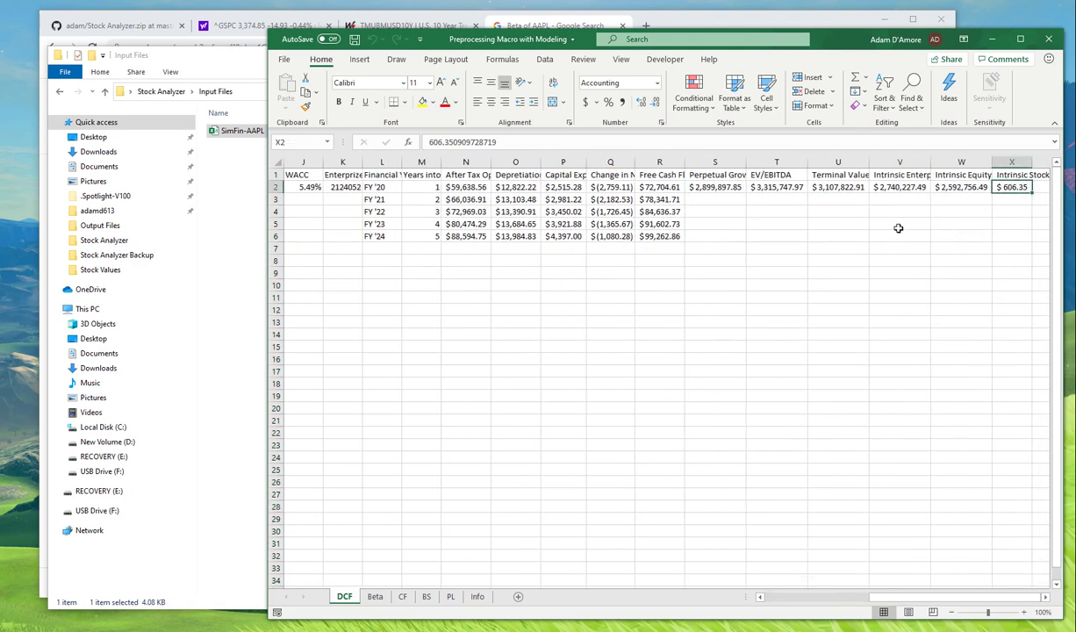
left_click(658, 333)
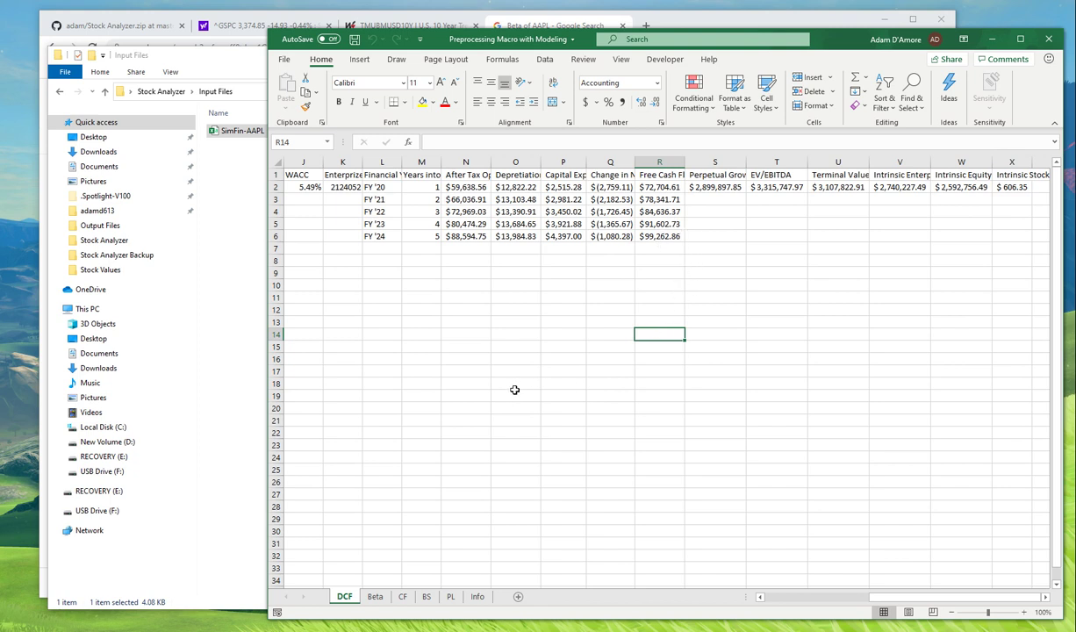
left_click(1006, 188)
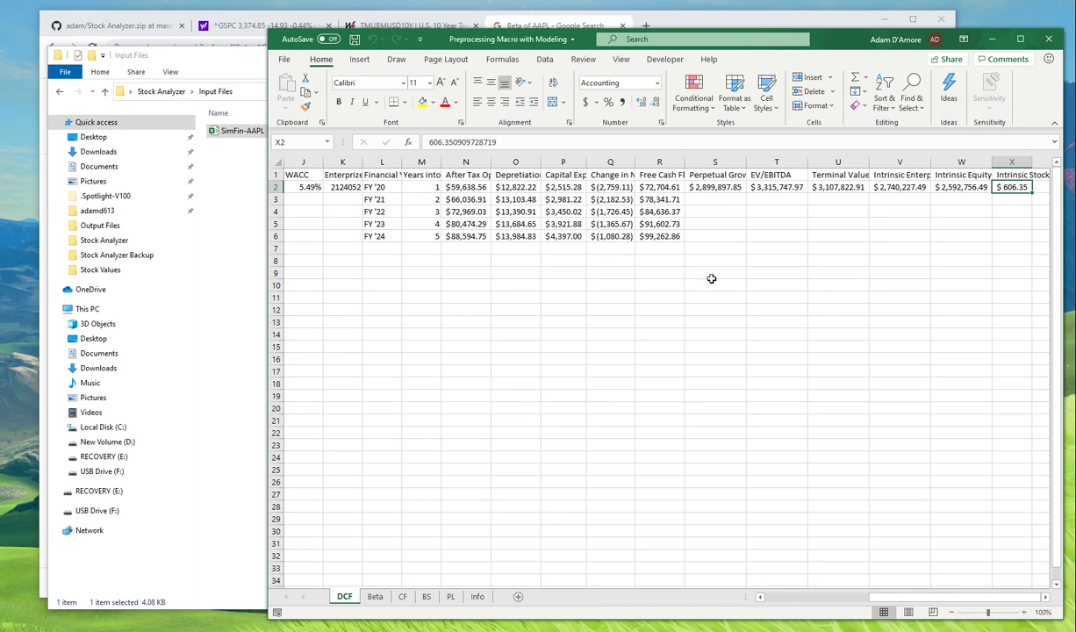
Step: Review the Revenue and COGS growth rates and the special column names from Revenue to Change in Fixed Assets & Intangibles on the Info sheet
left_click(477, 596)
left_click(428, 288)
key("Down")
key("Down")
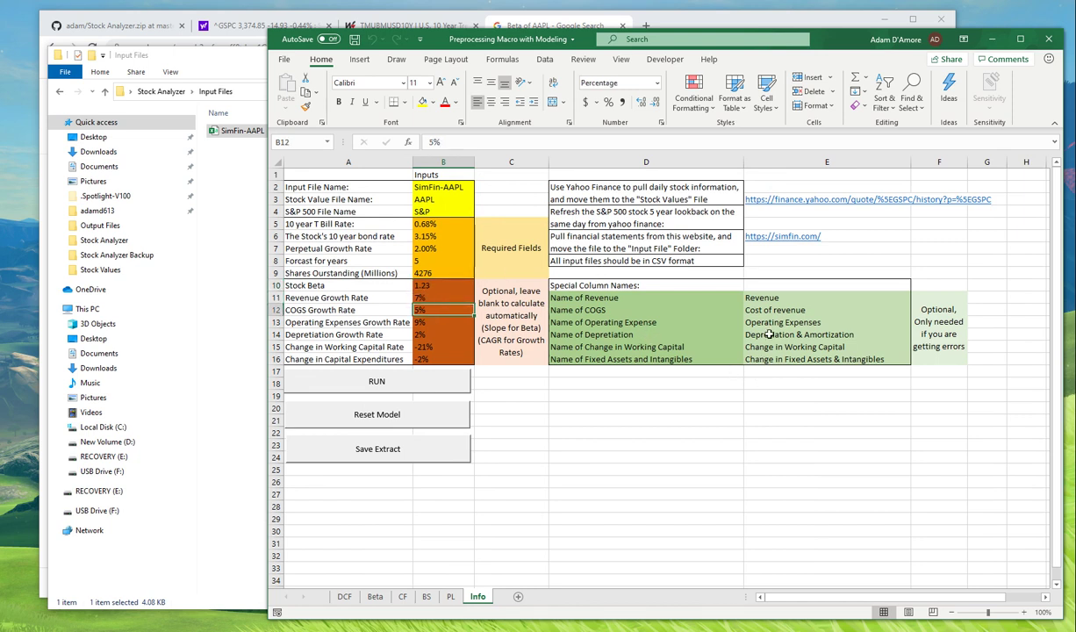
left_click(584, 297)
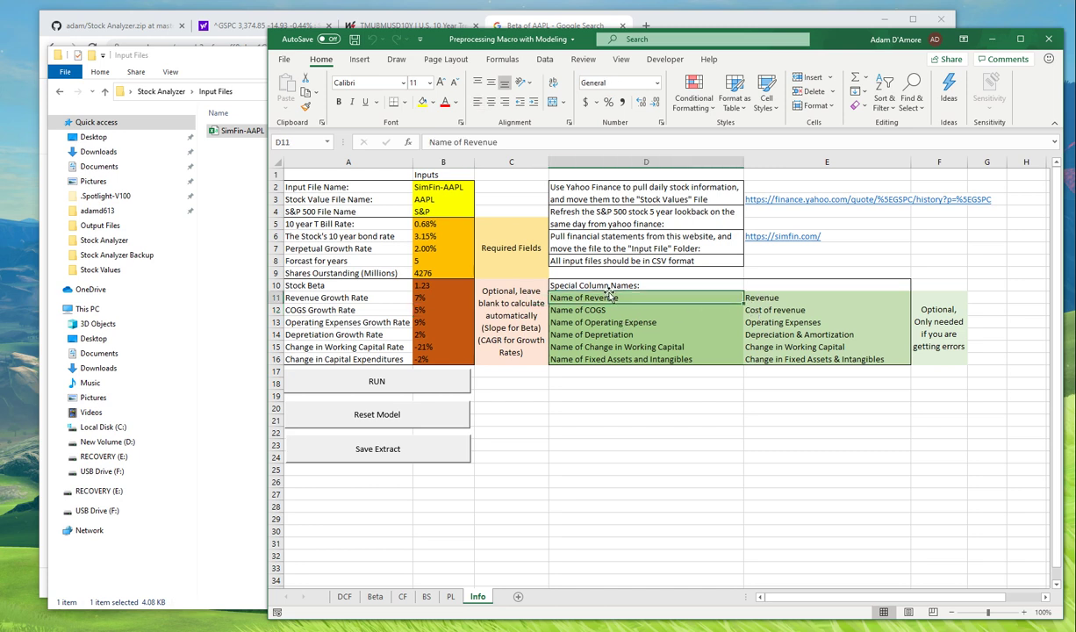
left_click_drag(776, 303, 843, 372)
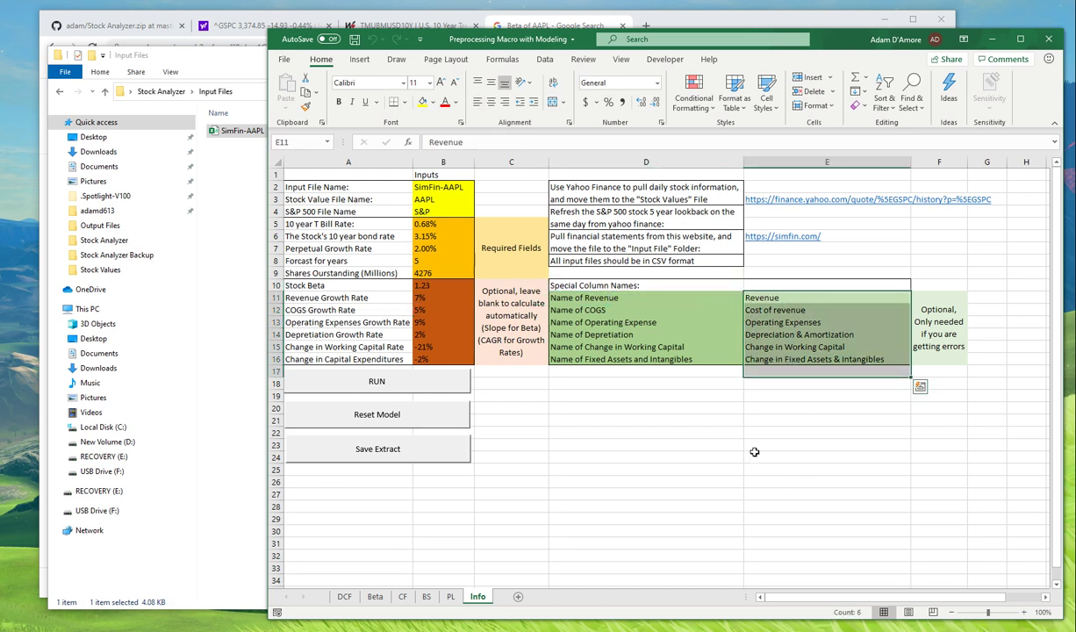
left_click_drag(818, 299, 799, 355)
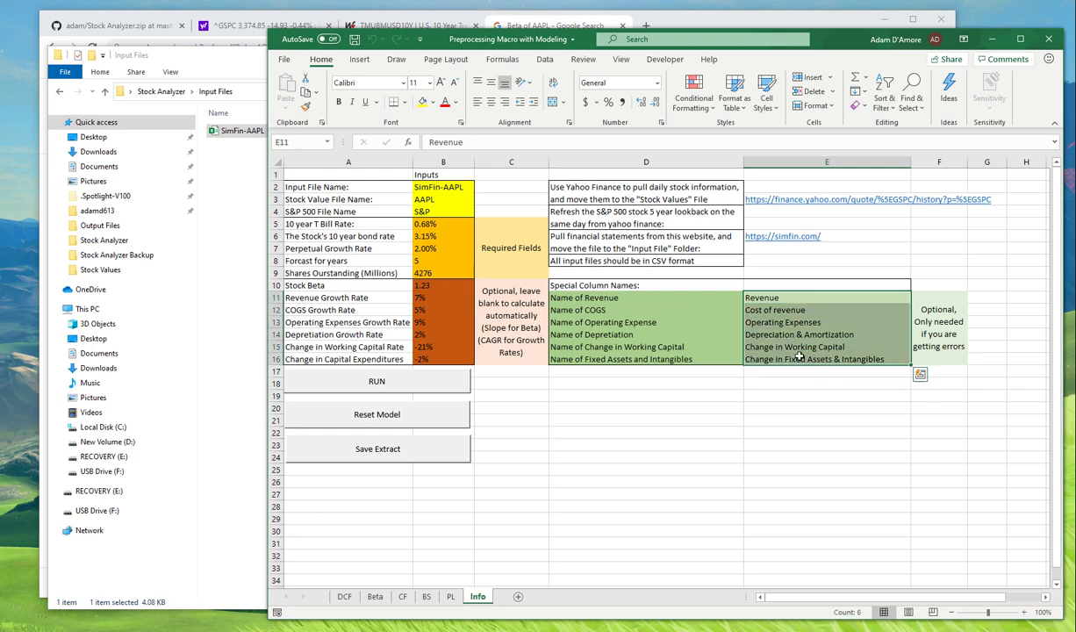
Step: Widen the line-item column on the PL sheet to fit its labels, and check the Cost of revenue label
left_click(427, 596)
left_click(450, 597)
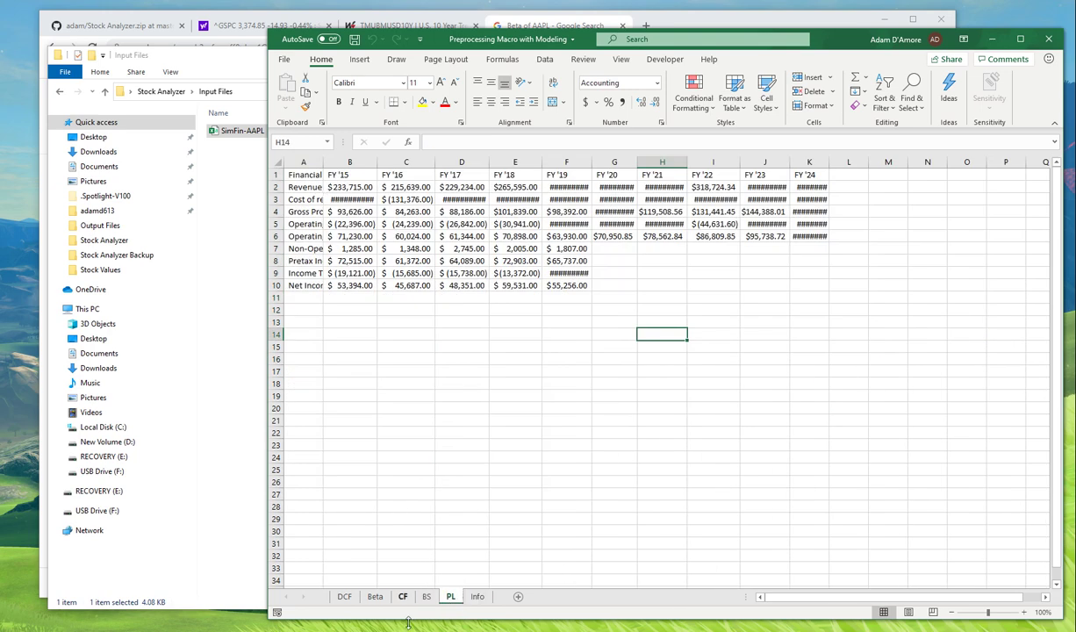
left_click_drag(322, 162, 423, 163)
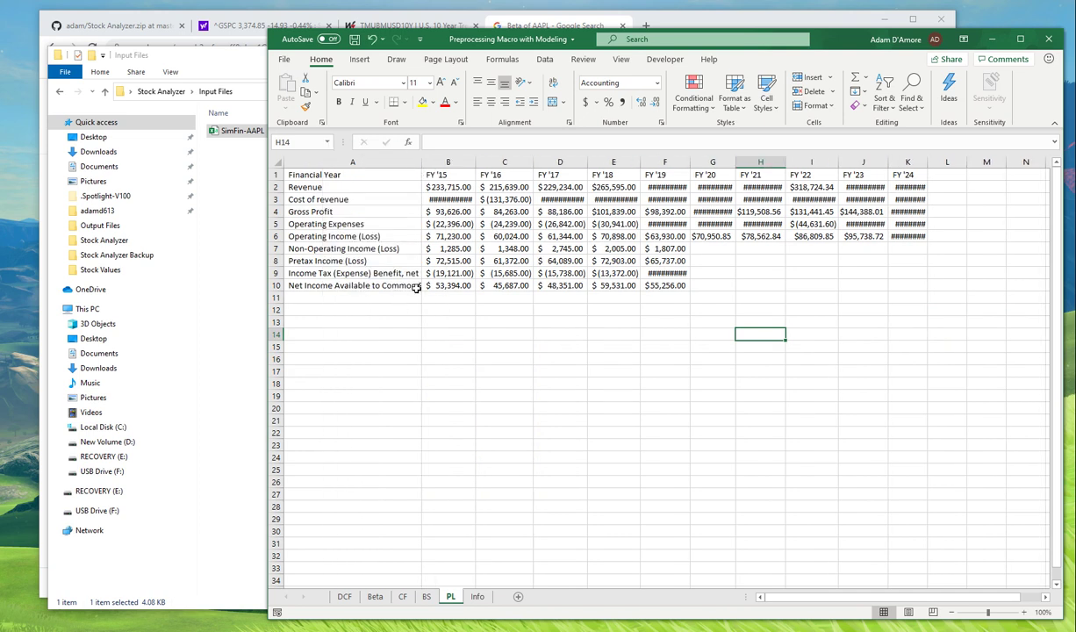
left_click(349, 198)
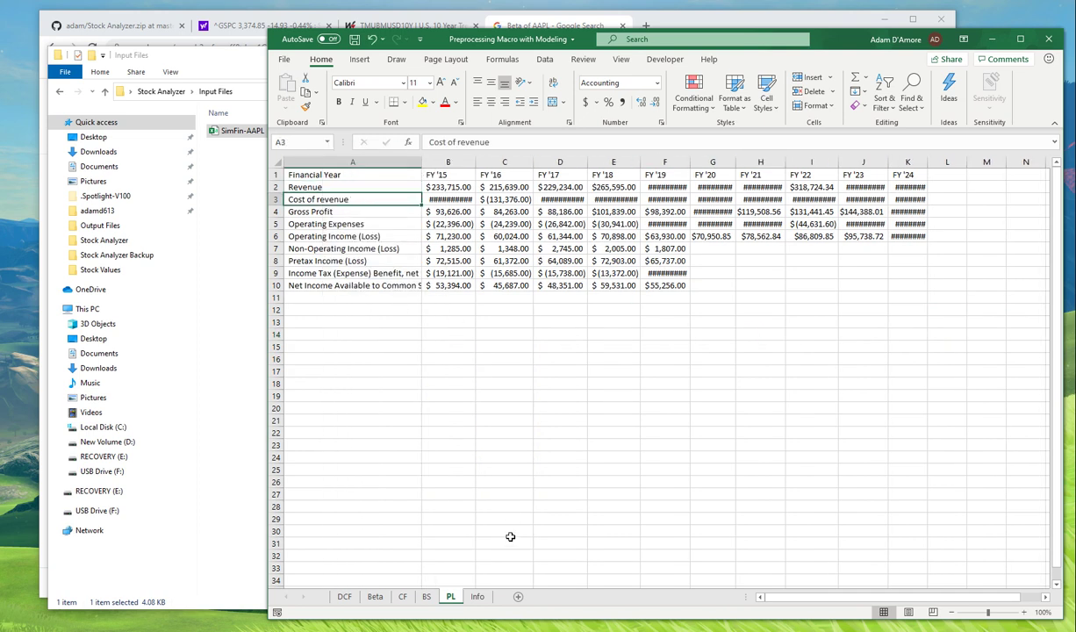
Step: Check the special column name given for COGS on the Info sheet against the PL label
left_click(476, 596)
left_click(764, 310)
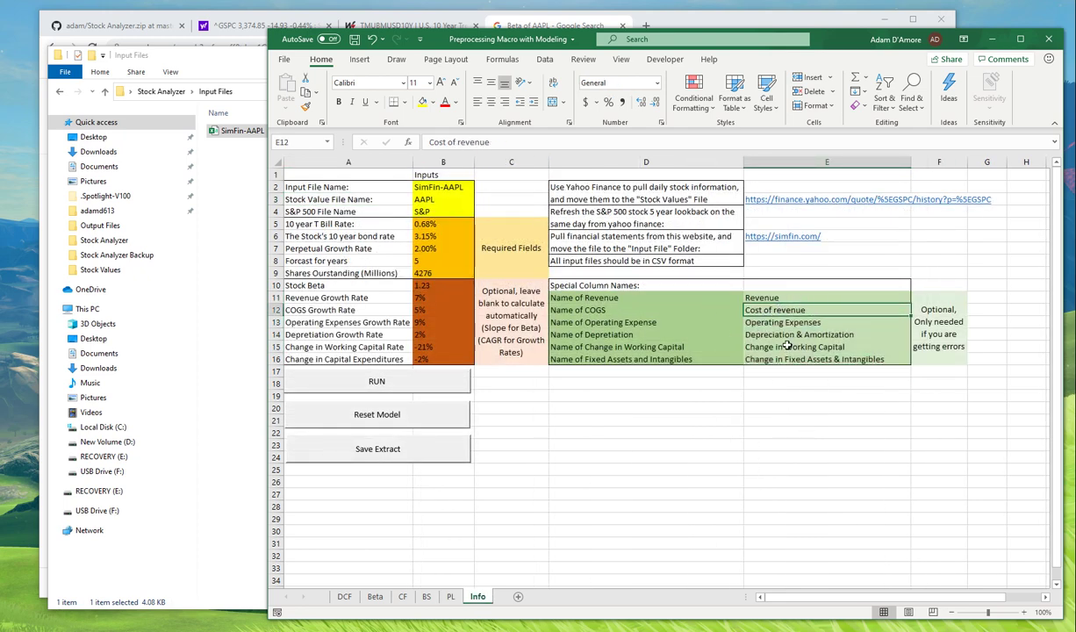
left_click(772, 383)
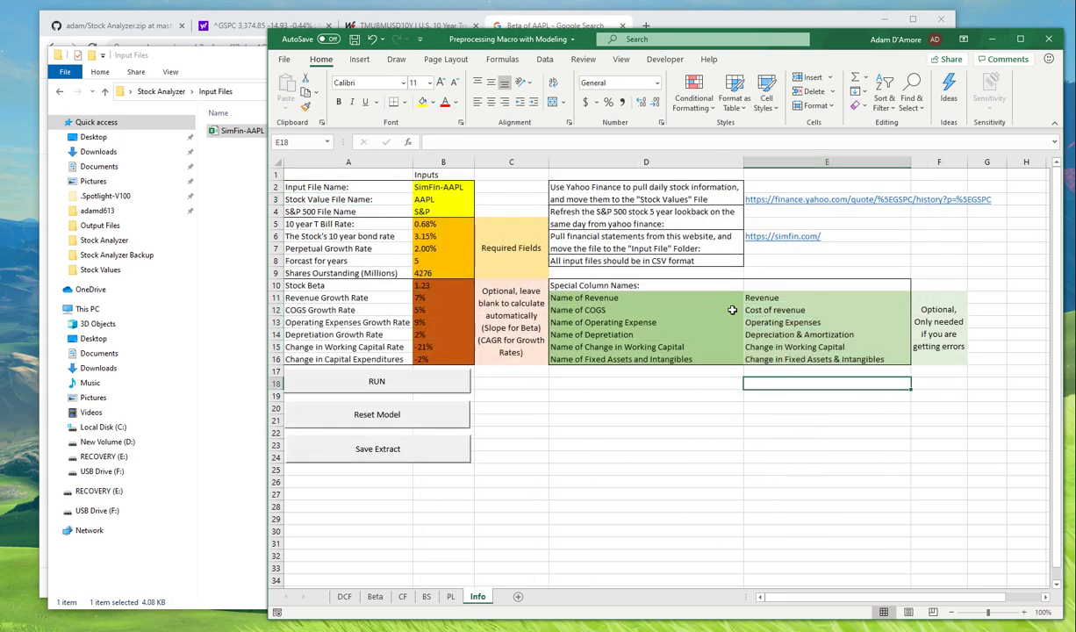
Step: Save the extract of the Apple model, continuing as a macro-free workbook
left_click(235, 167)
left_click(1036, 365)
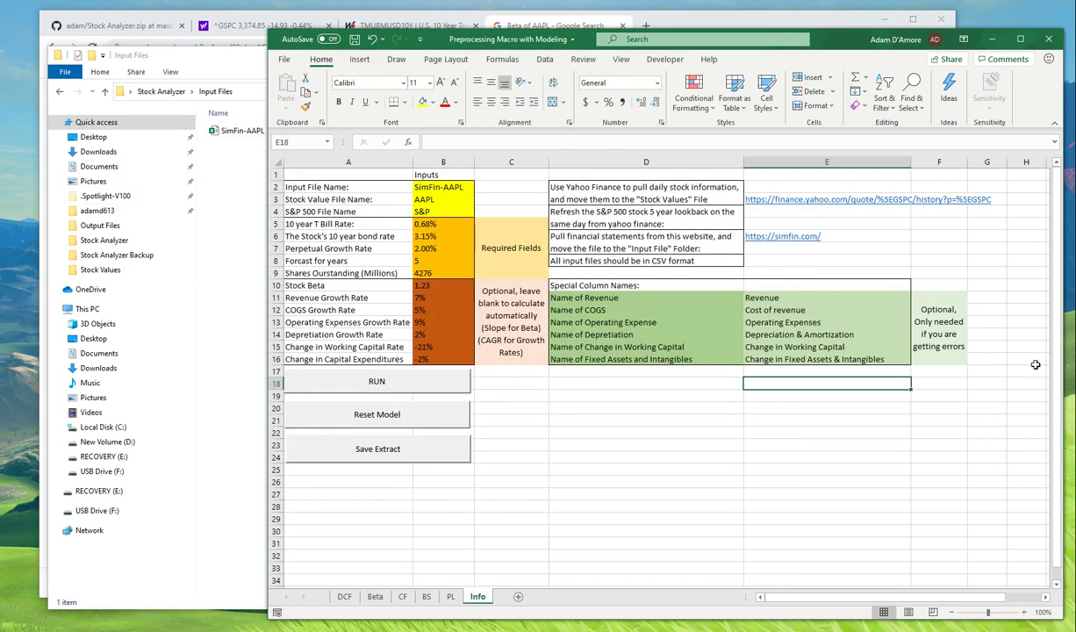
left_click(431, 452)
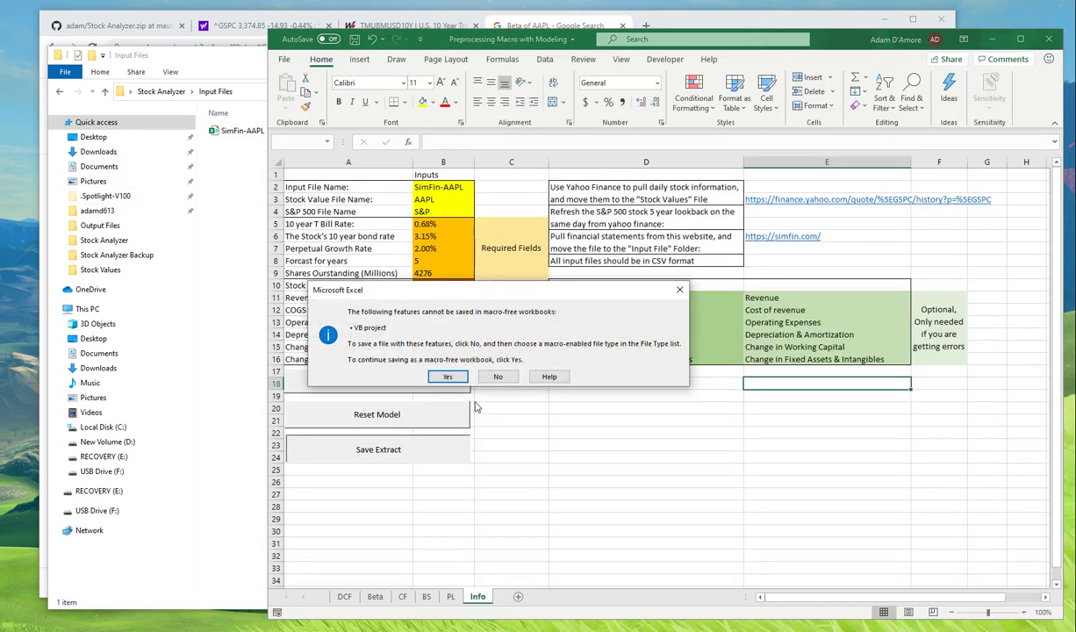
left_click(447, 378)
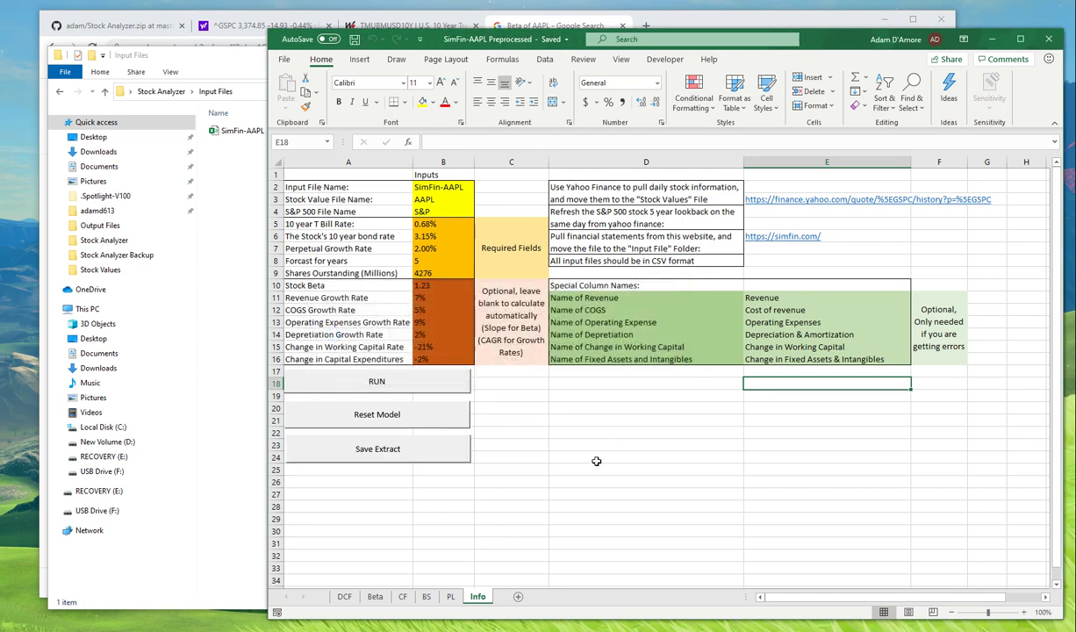
Step: Try to reset the model in the saved extract, deleting its generated sheets, and rerun it
left_click(580, 322)
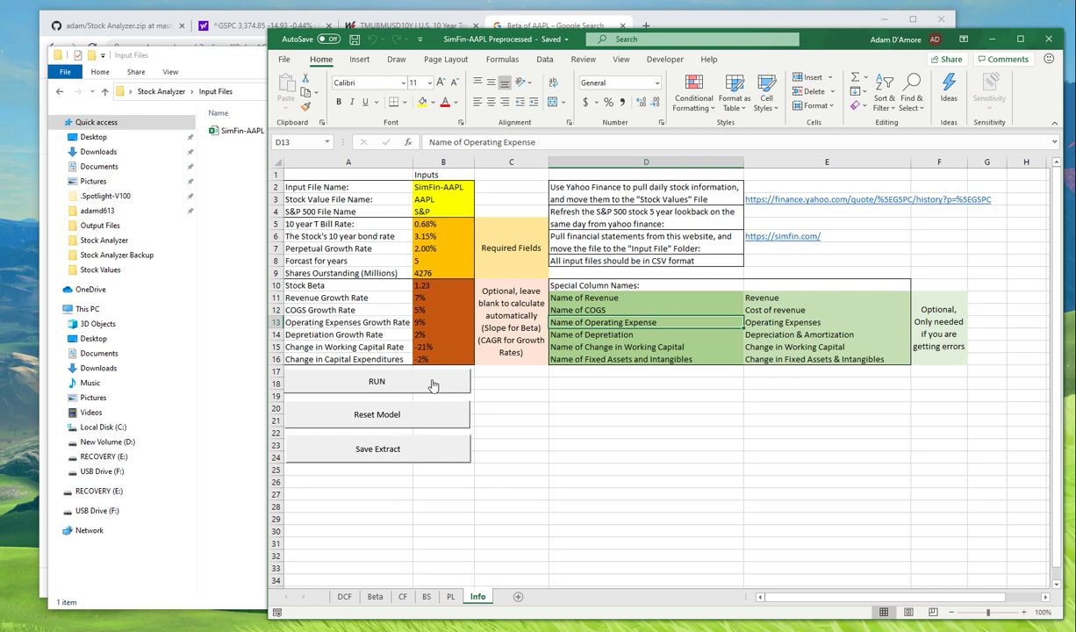
left_click(403, 409)
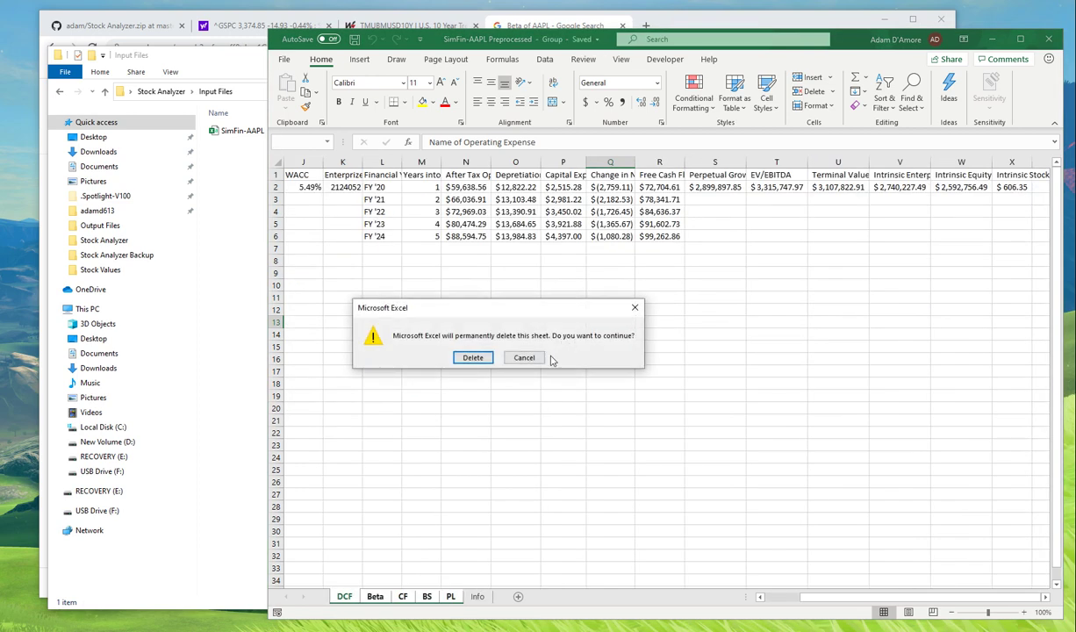
left_click(473, 357)
left_click(389, 390)
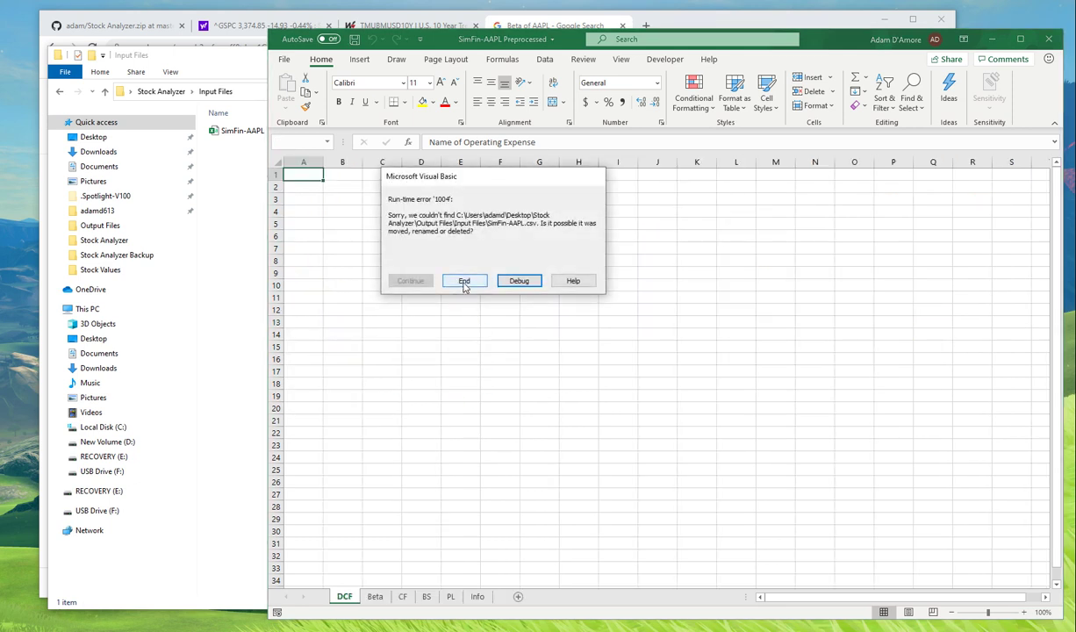
left_click(463, 285)
left_click(528, 358)
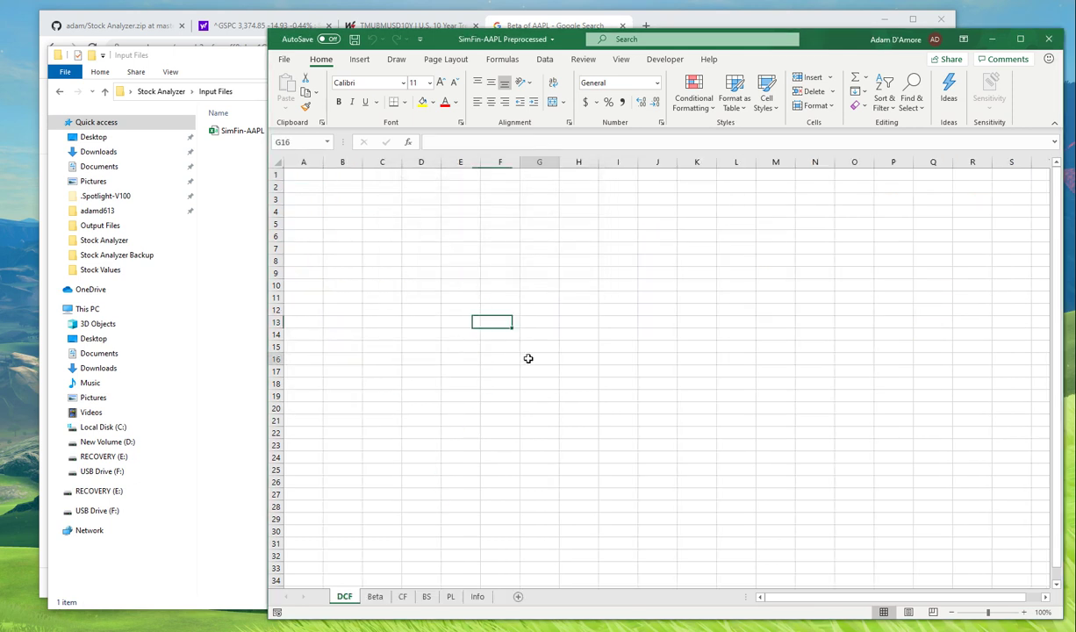
Step: Close the SimFin-AAPL Preprocessed workbook without saving changes, and open the Stock Values workbook in the Stock Analyzer folder
left_click(1049, 40)
left_click(492, 338)
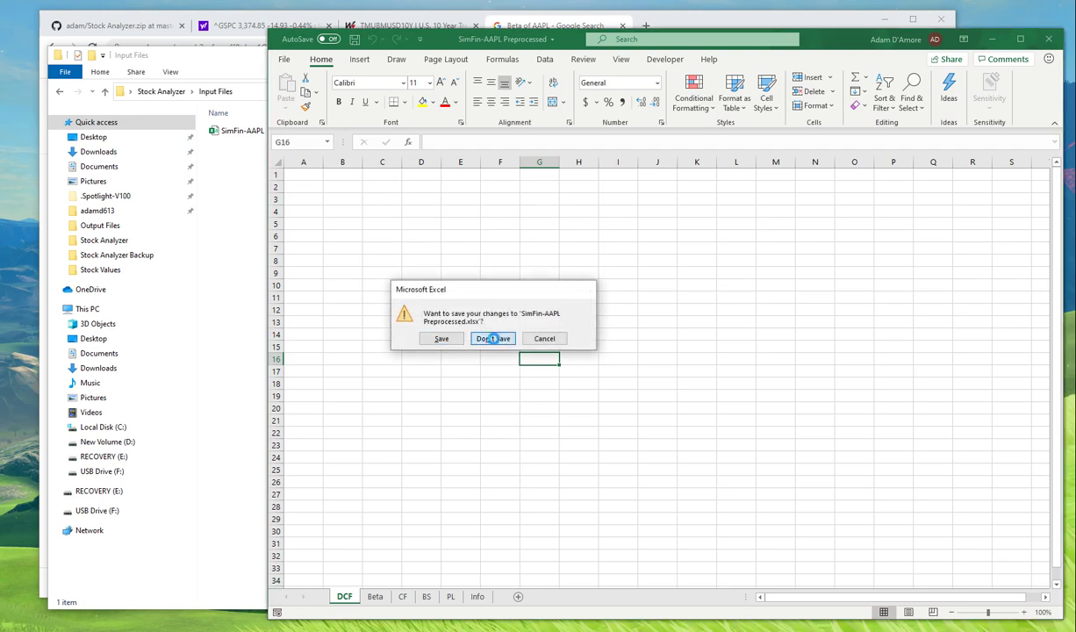
left_click(60, 92)
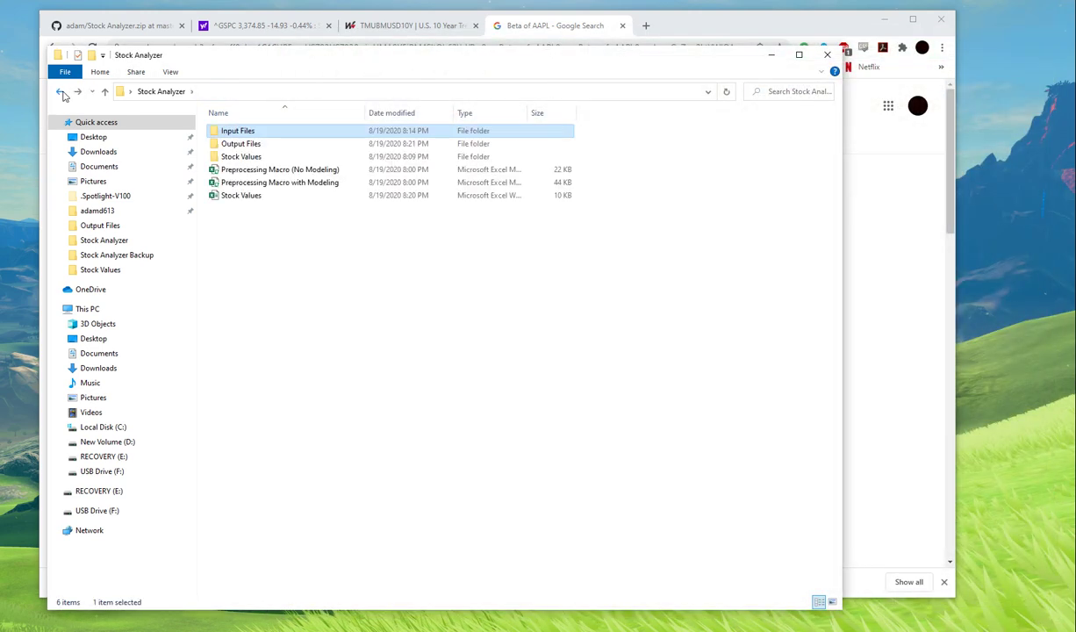
double_click(243, 195)
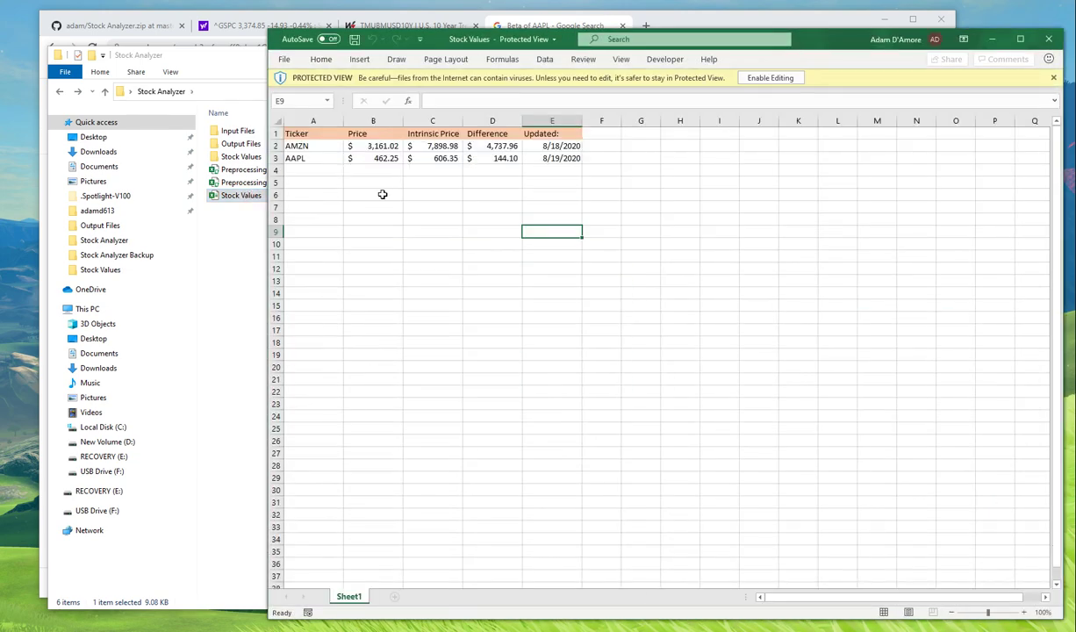
Step: Review the Ticker, Price, Intrinsic Price, Difference and Updated columns for AMZN and AAPL in the Stock Values workbook
left_click_drag(298, 147, 294, 283)
left_click(292, 137)
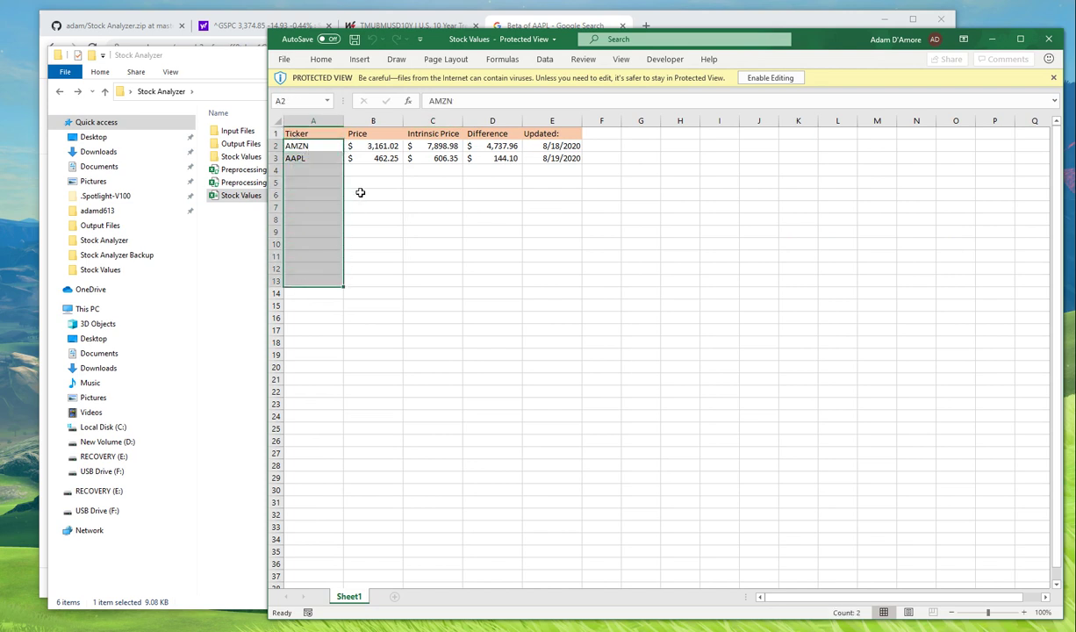
left_click_drag(357, 144, 367, 276)
left_click_drag(439, 143, 440, 255)
left_click_drag(360, 147, 379, 261)
left_click_drag(422, 147, 440, 268)
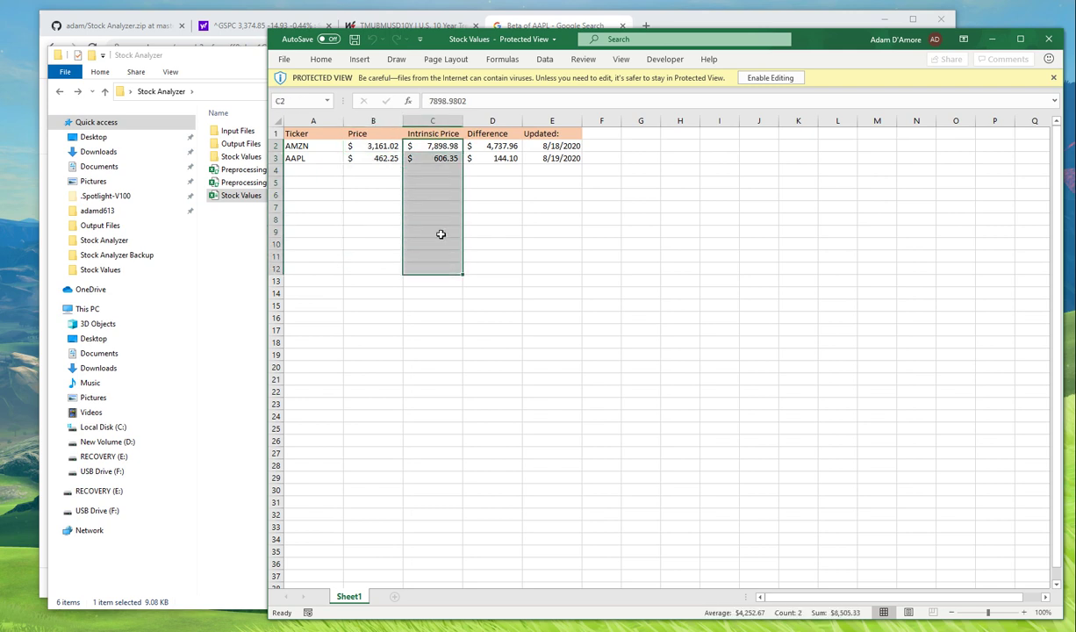
left_click_drag(485, 148, 501, 280)
left_click_drag(560, 146, 561, 157)
left_click(555, 155)
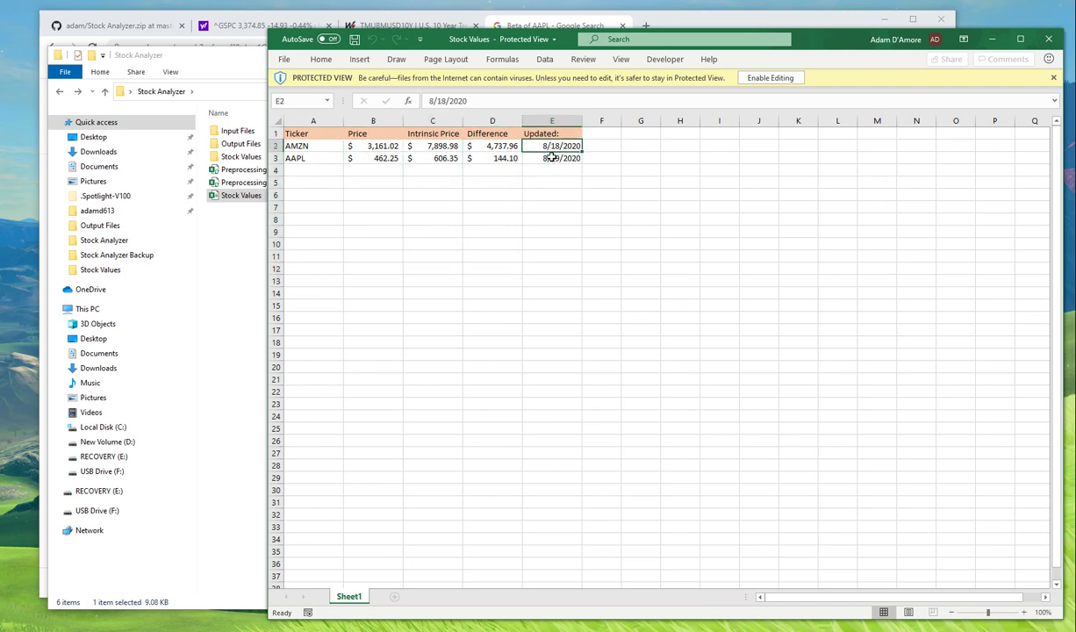
Step: Close the Stock Values workbook and open SimFin-AAPL Preprocessed from the Output Files folder
left_click(1051, 40)
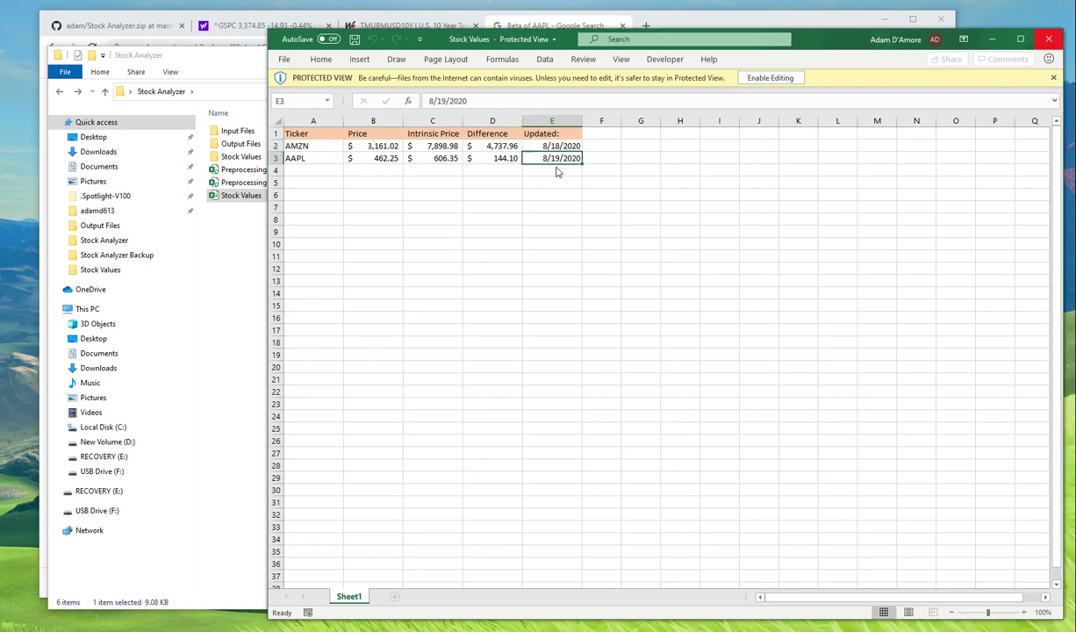
double_click(272, 142)
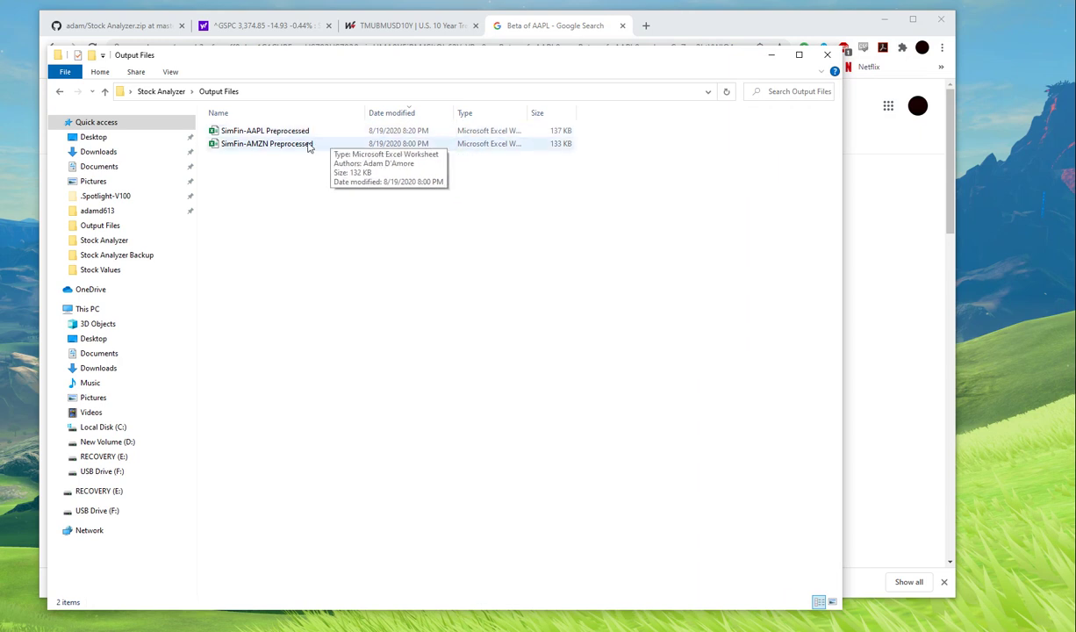
left_click(271, 131)
key("Return")
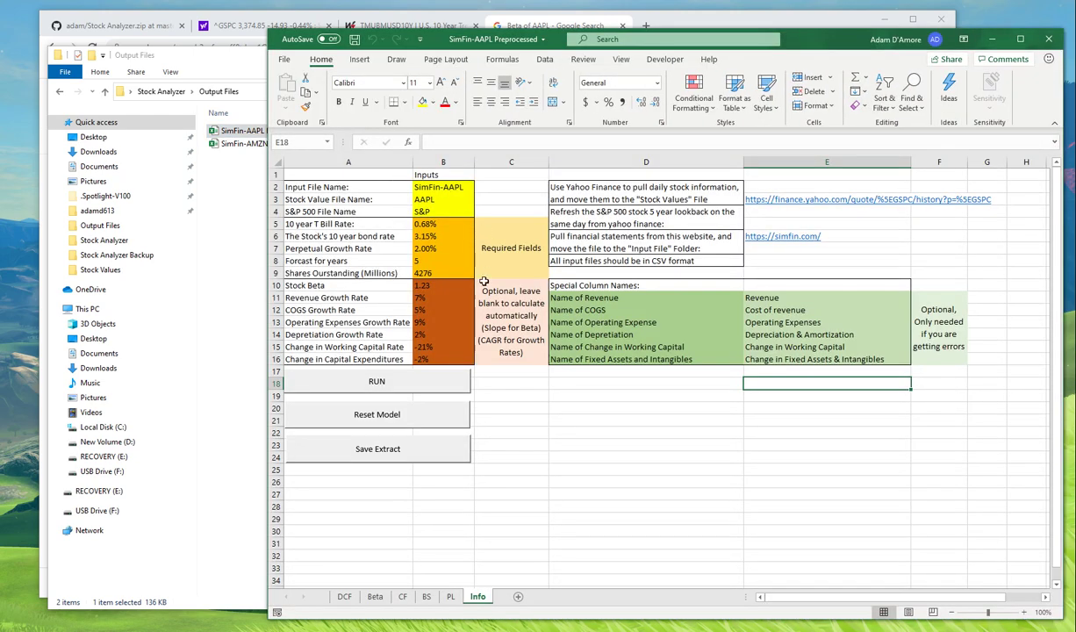
Step: Review the DCF sheet's valuation columns in the saved Apple extract, and minimize the workbook
left_click(344, 597)
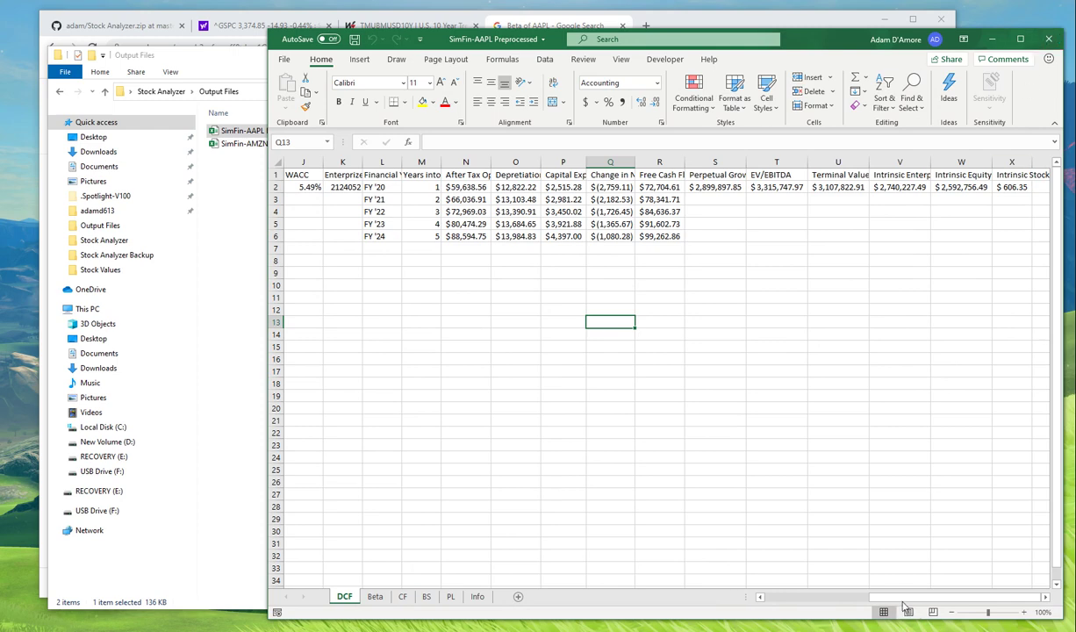
left_click_drag(903, 598, 794, 594)
left_click(815, 334)
left_click(992, 38)
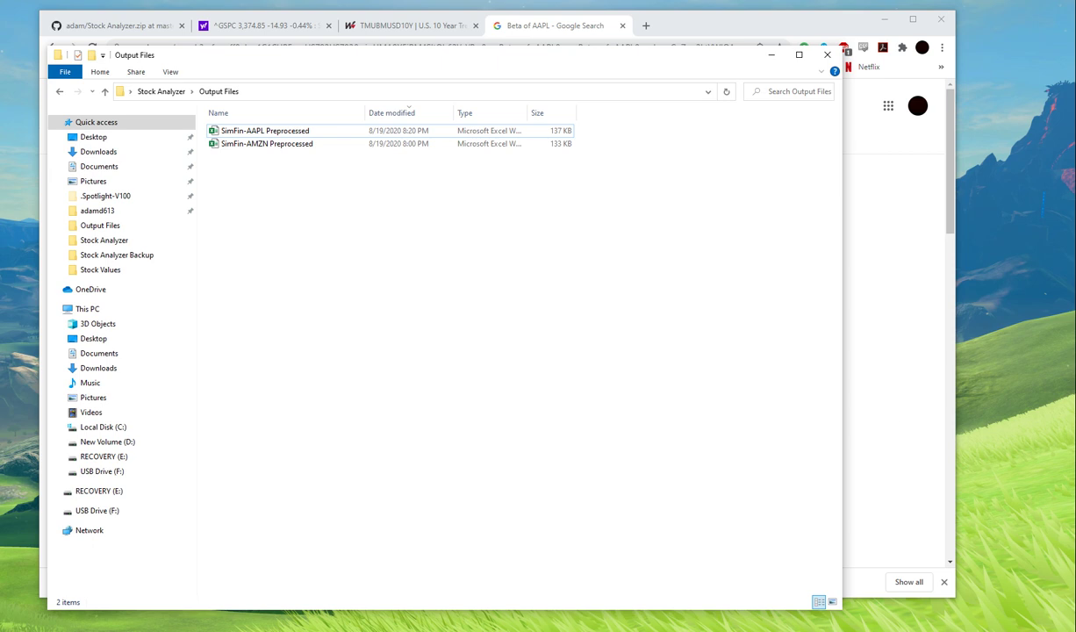
key("alt+Tab")
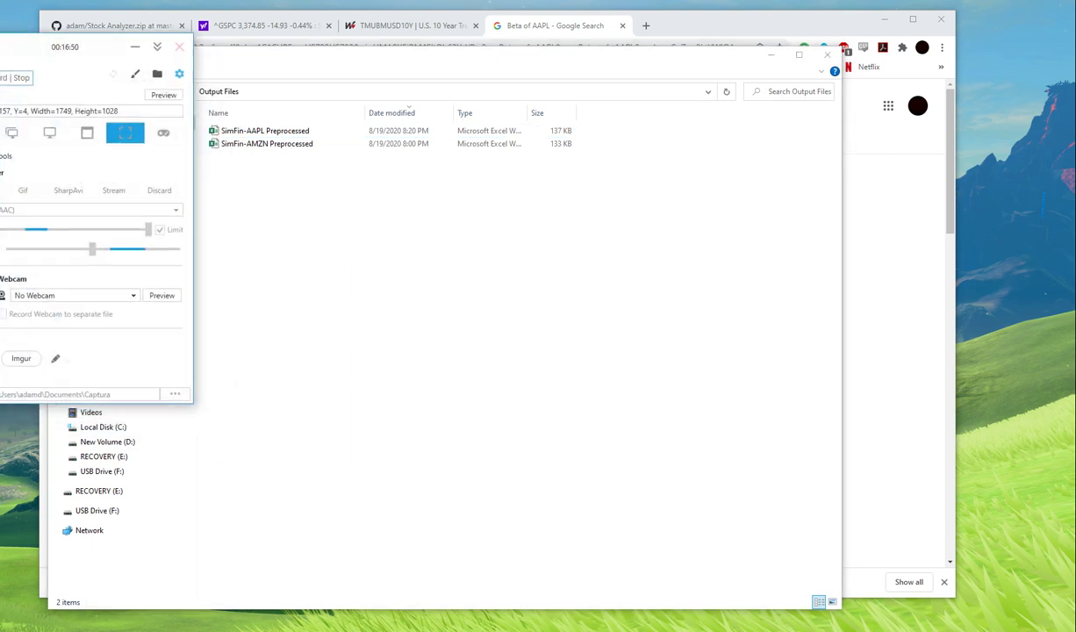